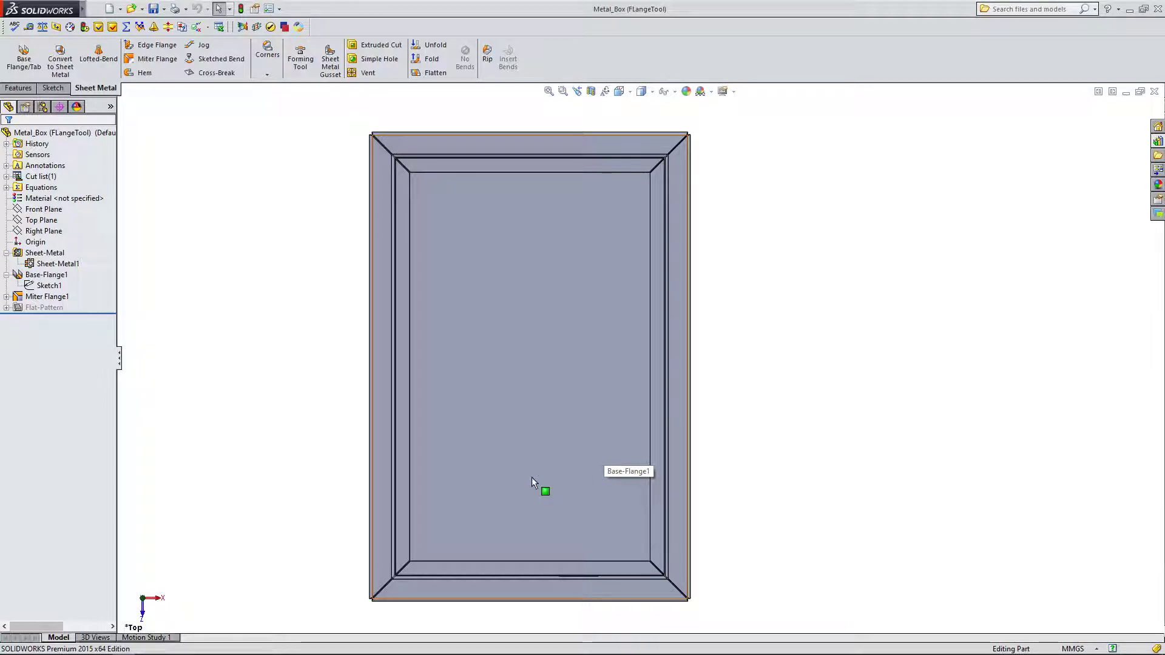
# Open the base flange's sketch to review the rectangle's dimensions, and close it without changes.
pyautogui.moveTo(728, 517); pyautogui.dragTo(753, 352, button='middle')
pyautogui.click(51, 276)
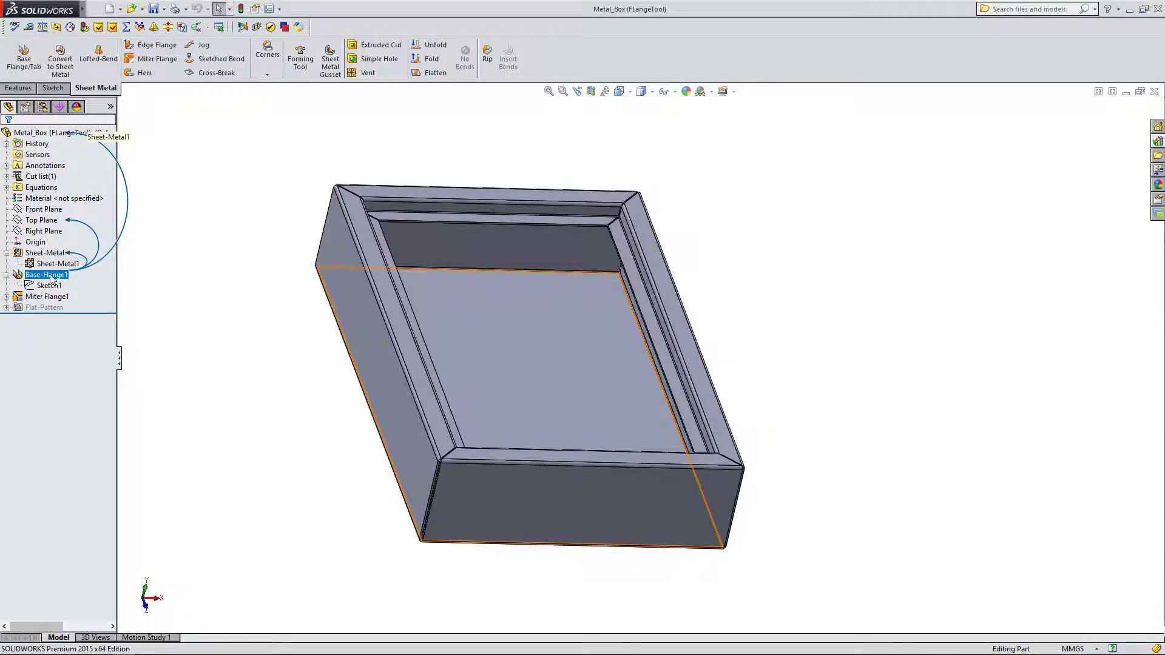
pyautogui.click(52, 276)
pyautogui.click(61, 255)
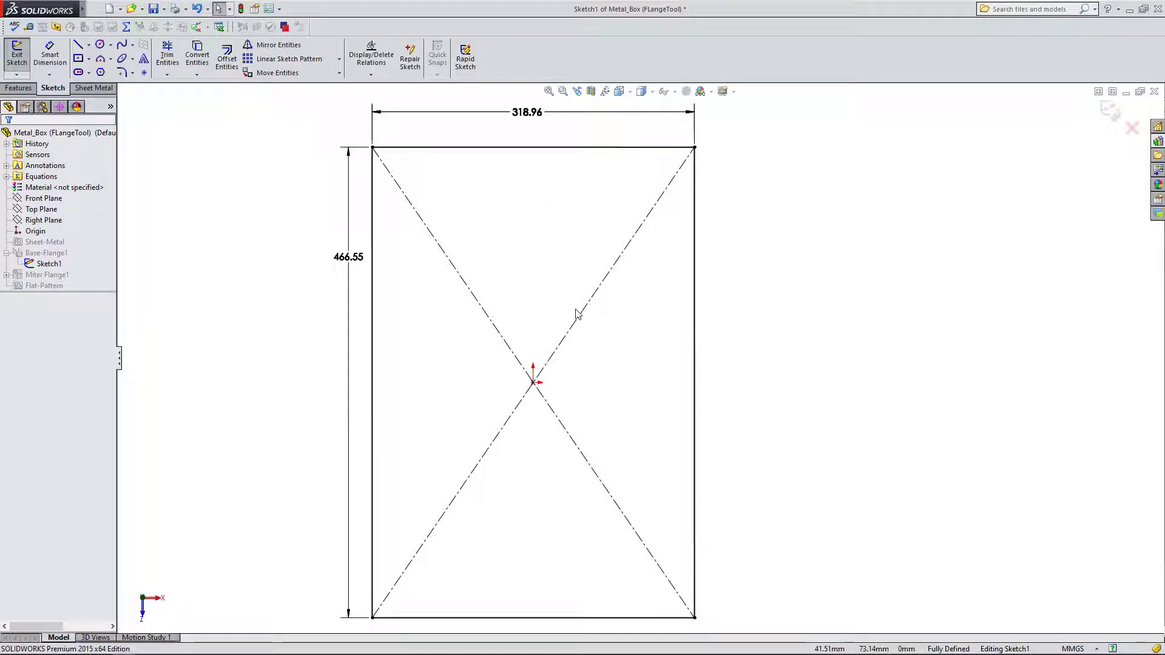
pyautogui.click(1111, 110)
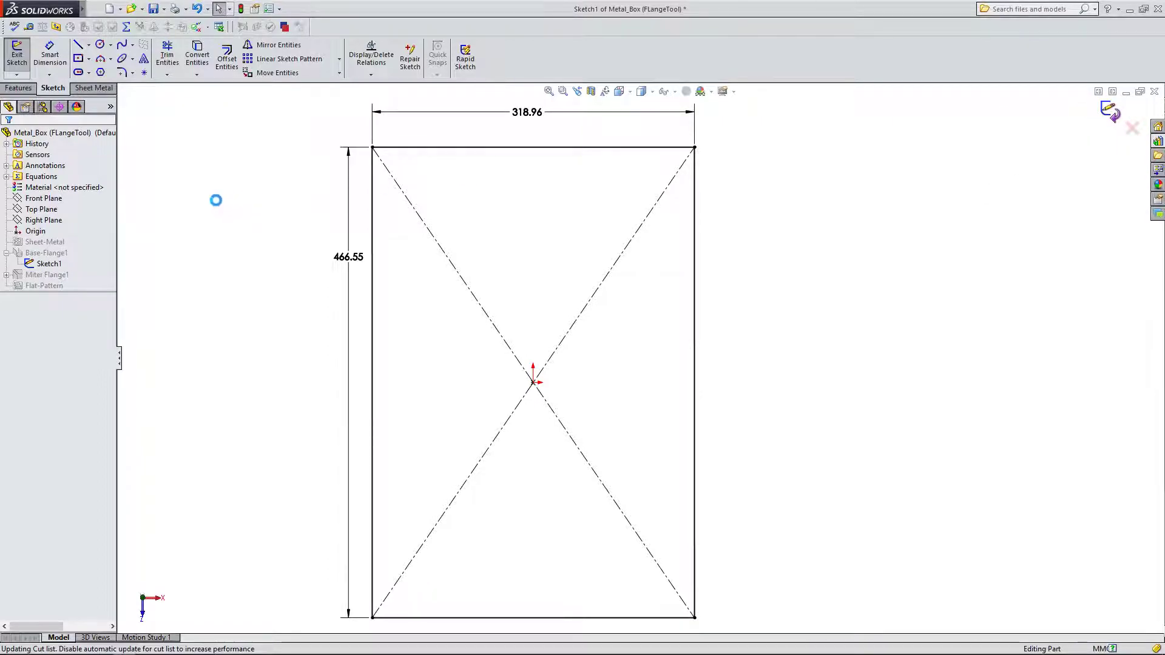
# Open the miter flange's profile sketch, inspect its dimensions and where it starts on the base plate's edge, and exit the sketch.
pyautogui.click(13, 309)
pyautogui.click(6, 297)
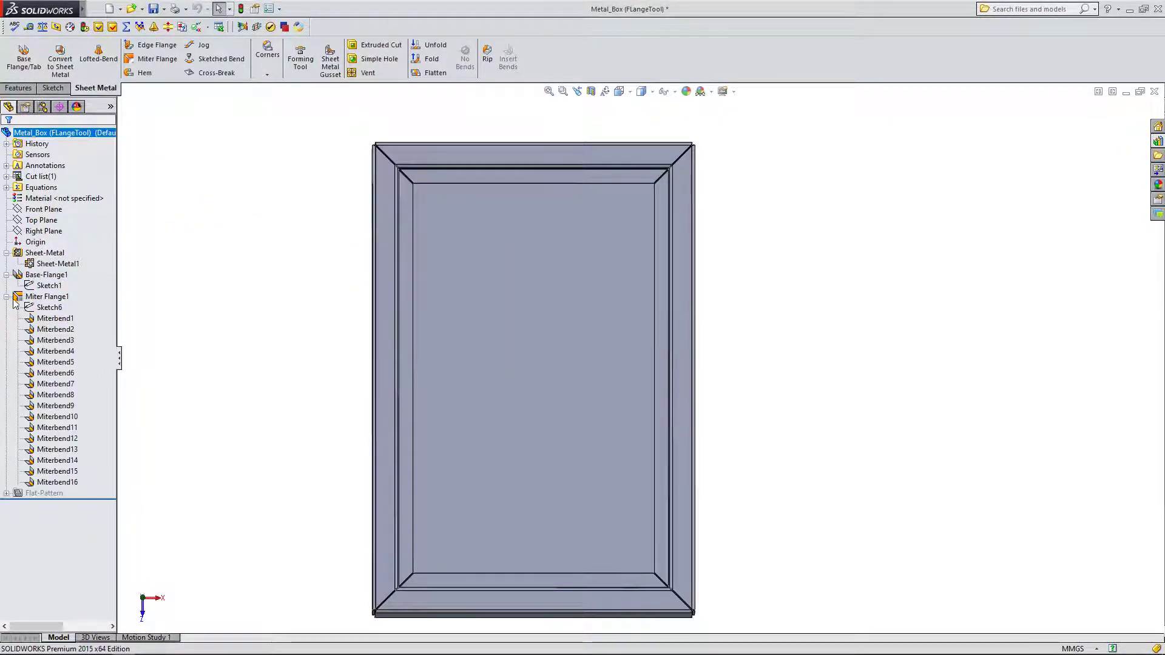
pyautogui.rightClick(33, 307)
pyautogui.click(43, 271)
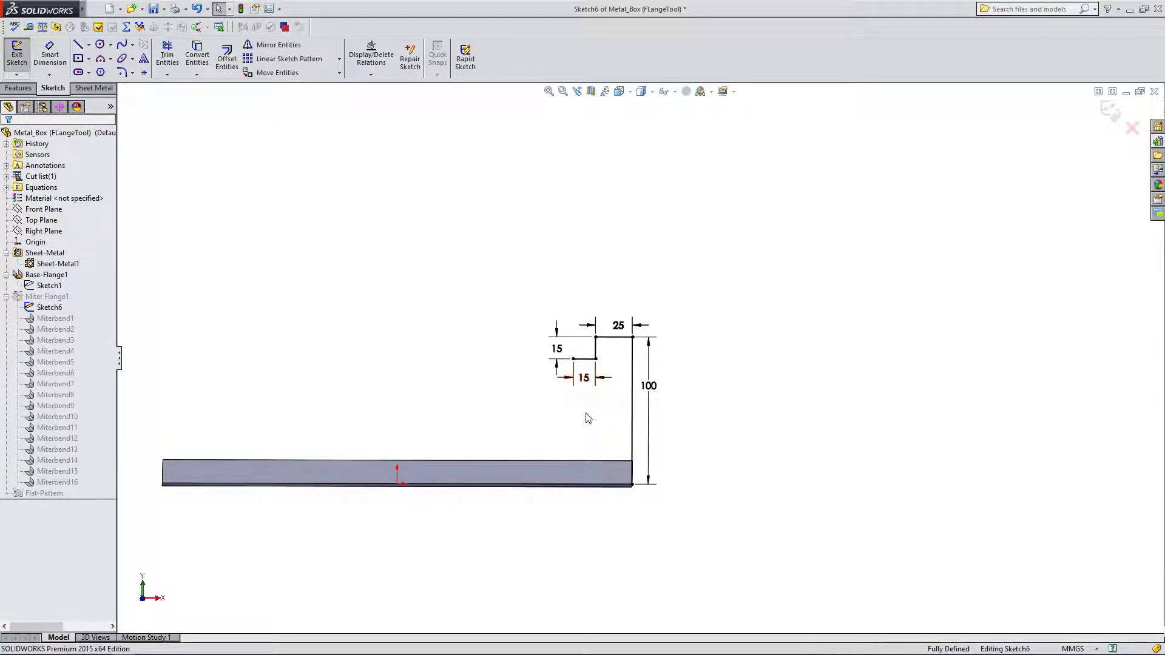
pyautogui.scroll(-5, 589, 461)
pyautogui.moveTo(662, 539)
pyautogui.mouseDown(button='middle')
pyautogui.moveTo(603, 533)
pyautogui.moveTo(534, 548)
pyautogui.moveTo(621, 539)
pyautogui.mouseUp(button='middle')
pyautogui.scroll(-5, 610, 491)
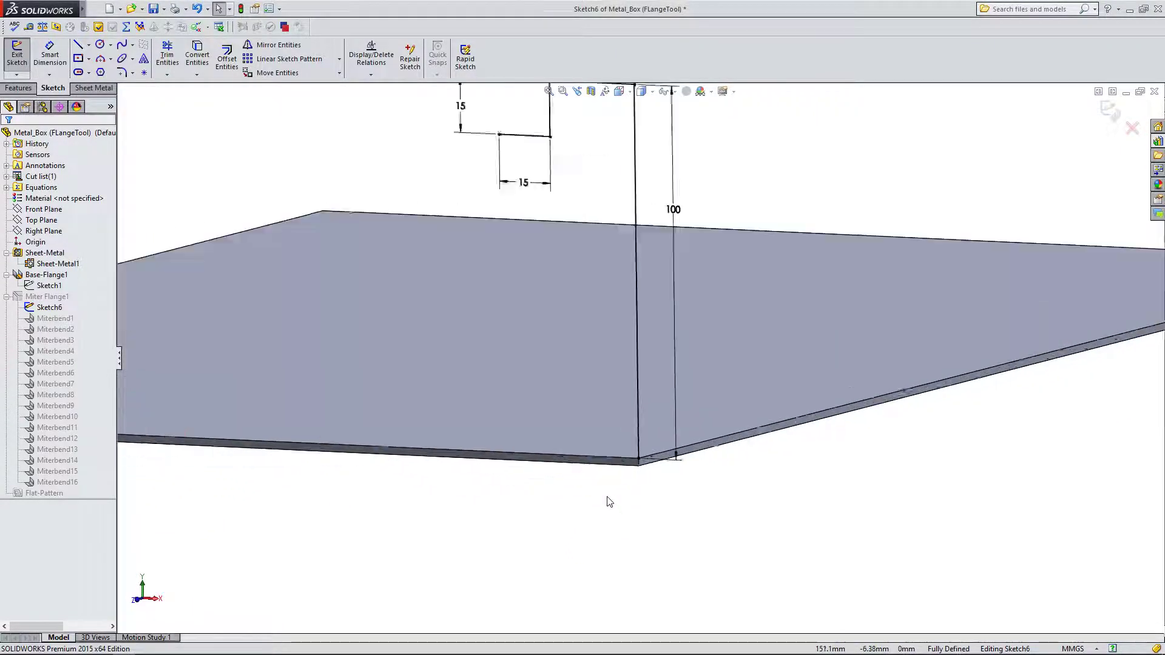
pyautogui.click(616, 448)
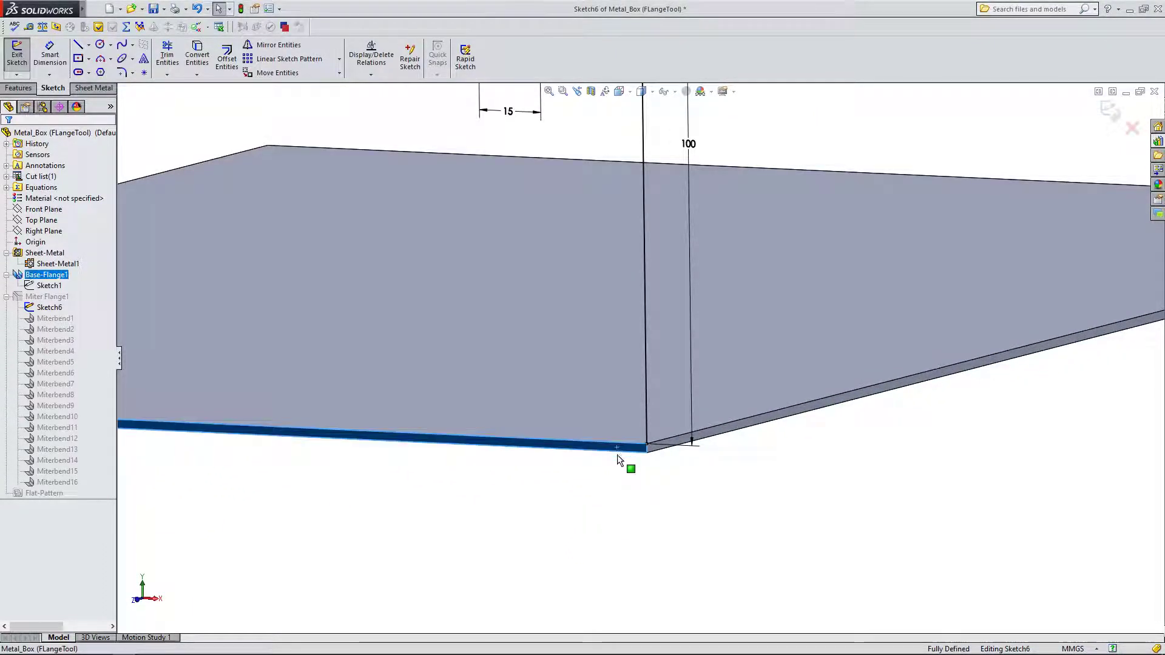
pyautogui.scroll(5, 606, 497)
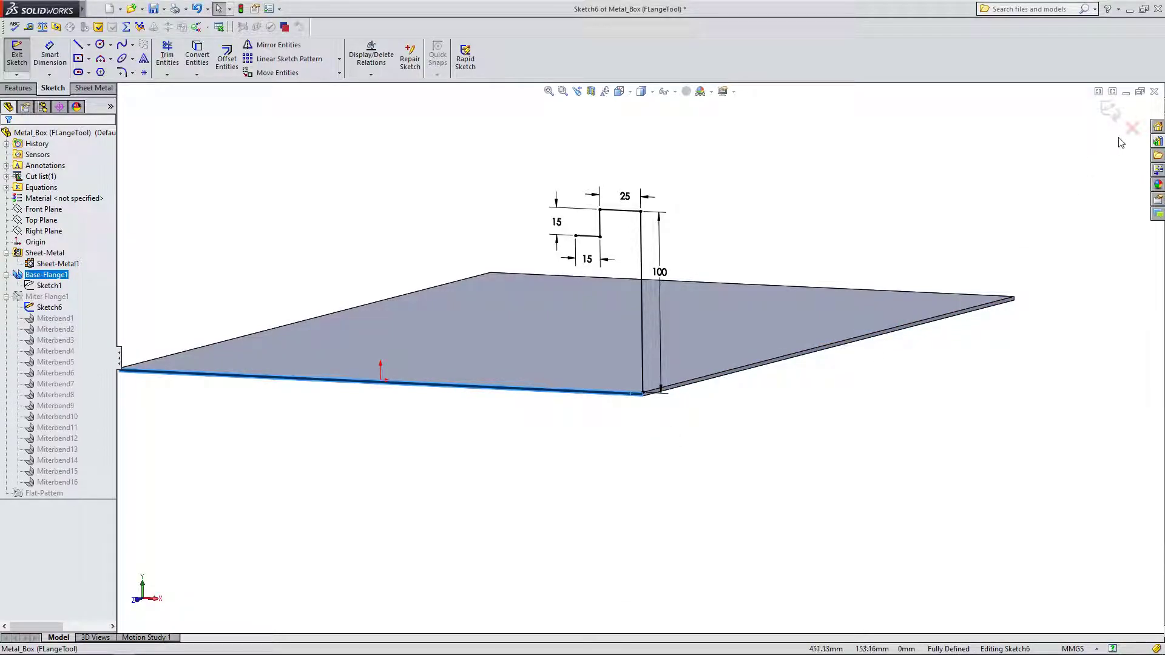
pyautogui.click(1115, 120)
# Open the Sheet-Metal1 feature's definition to review its bend parameters, and cancel without changes.
pyautogui.scroll(2, 795, 271)
pyautogui.moveTo(697, 385)
pyautogui.mouseDown(button='middle')
pyautogui.moveTo(636, 358)
pyautogui.moveTo(631, 428)
pyautogui.mouseUp(button='middle')
pyautogui.click(43, 264)
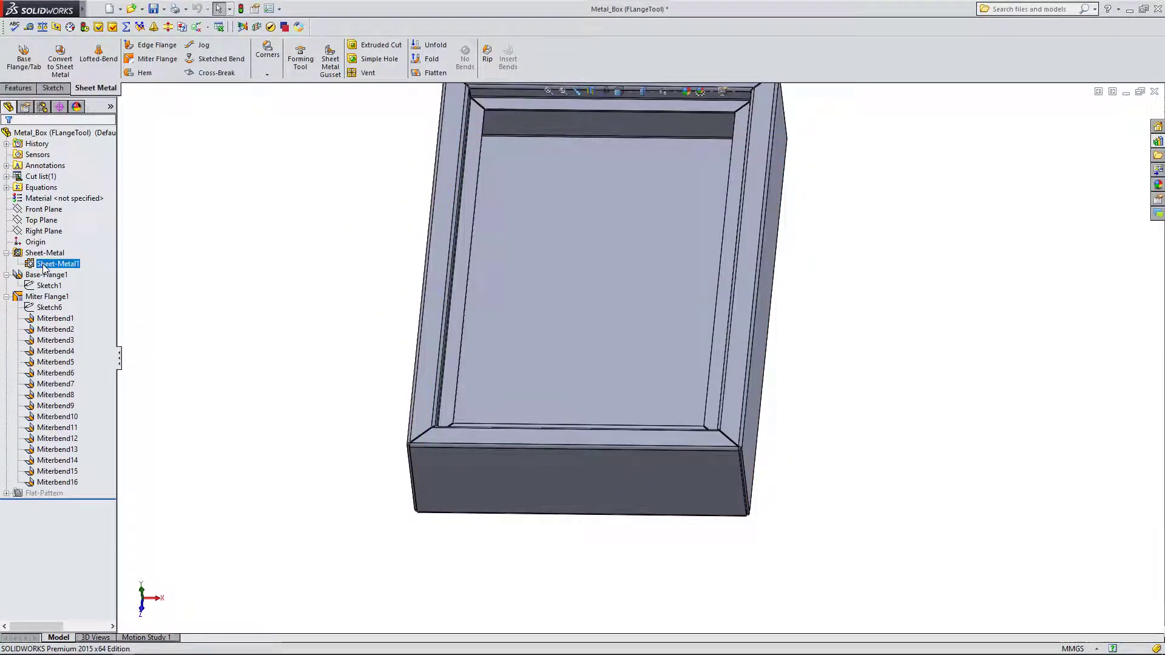
pyautogui.rightClick(43, 266)
pyautogui.click(51, 231)
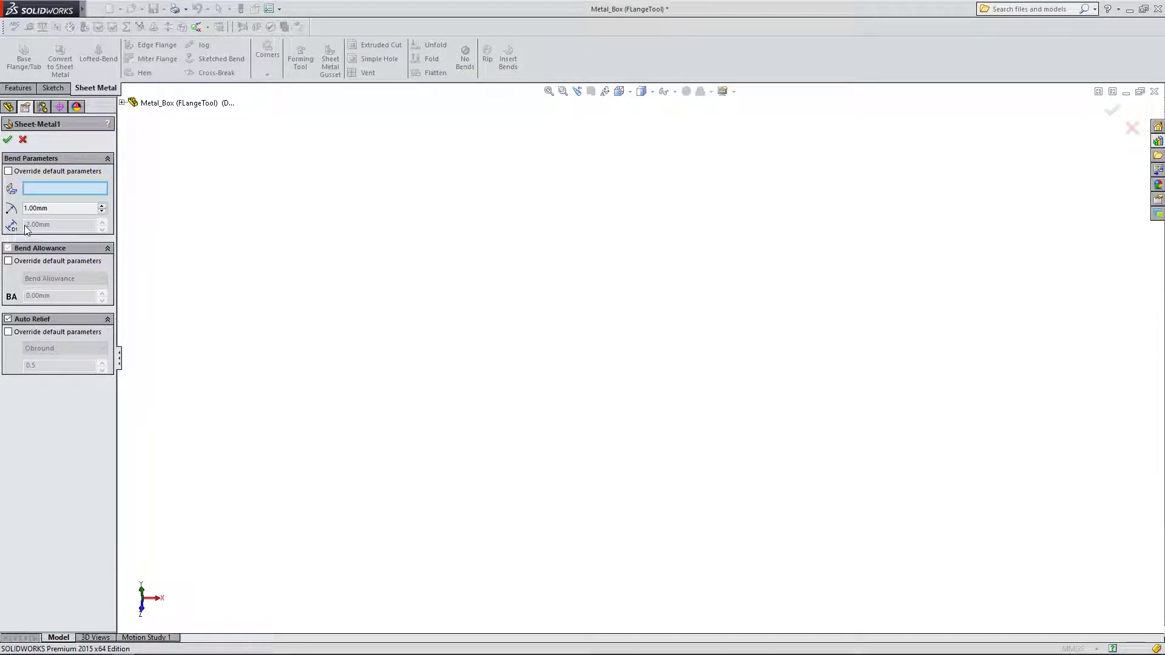
pyautogui.click(23, 141)
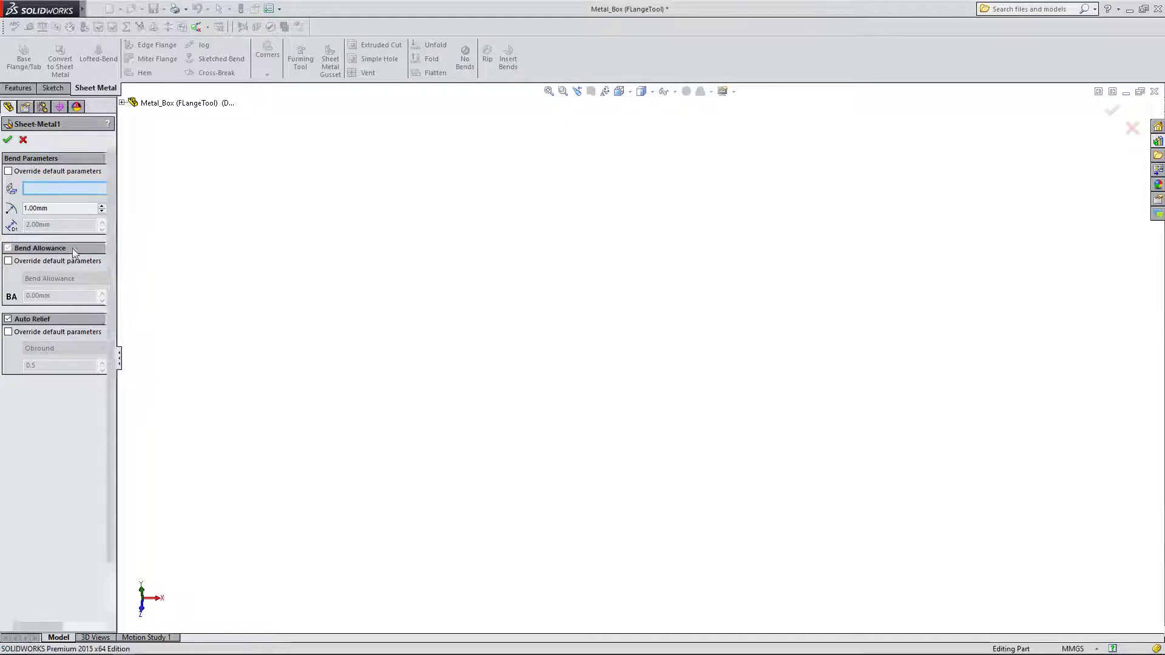
# Open the parent Sheet-Metal feature's definition to review the bend radius, thickness, bend allowance and auto relief settings, leaving them unchanged.
pyautogui.rightClick(37, 251)
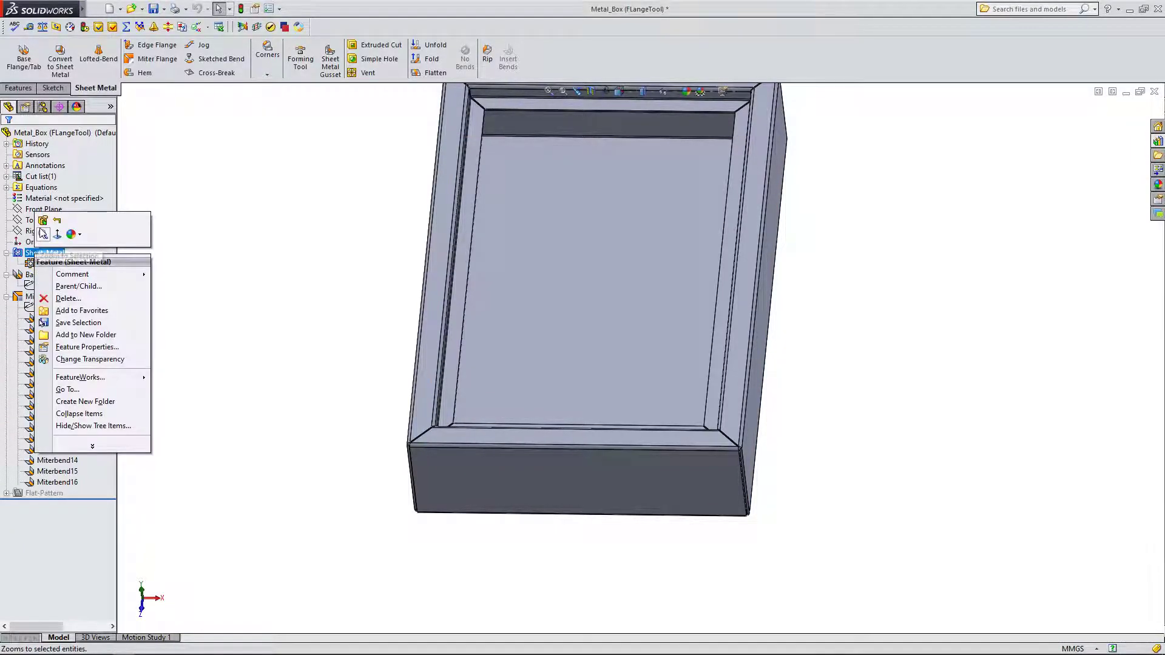
pyautogui.click(40, 230)
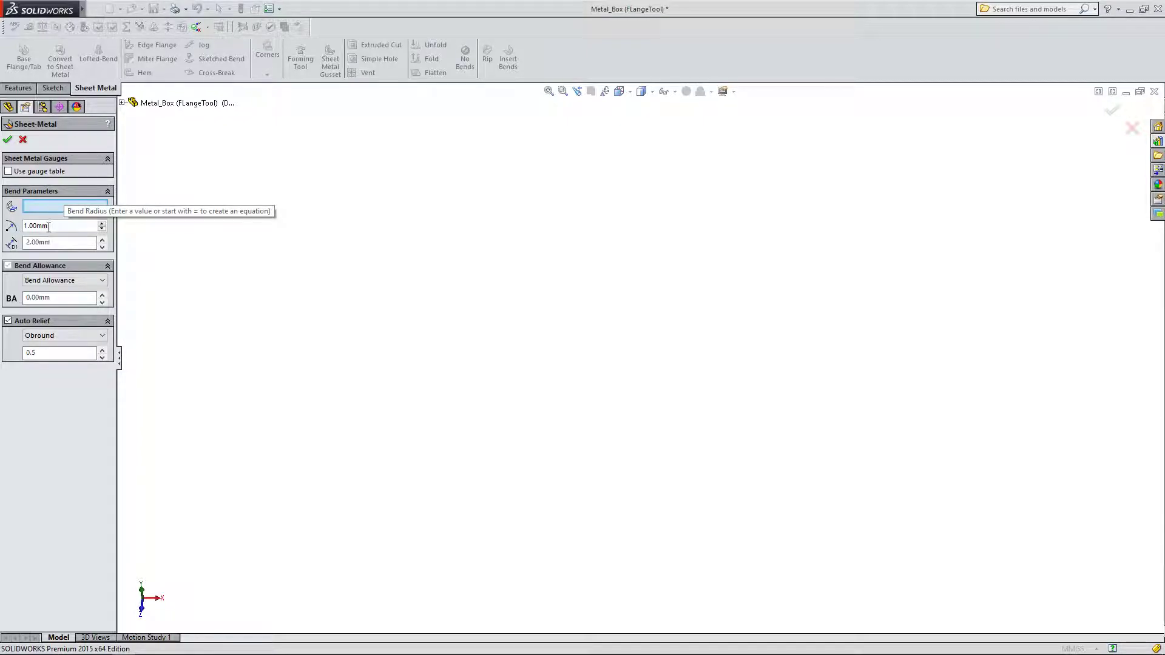
pyautogui.click(23, 139)
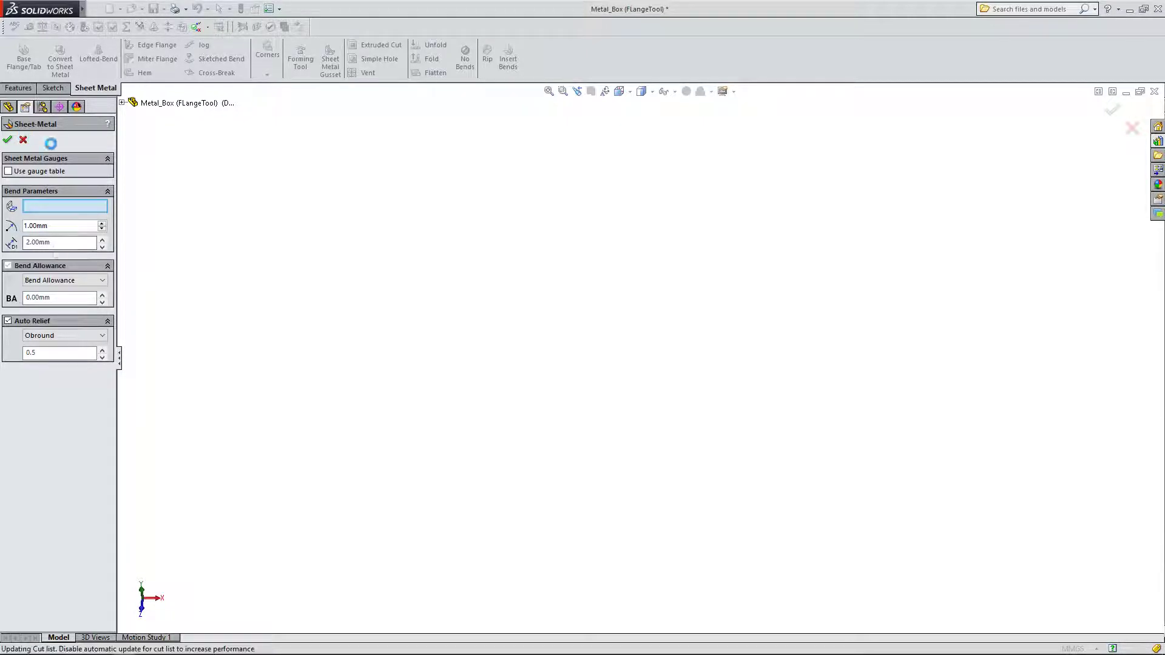
pyautogui.scroll(3, 548, 318)
pyautogui.scroll(-2, 691, 227)
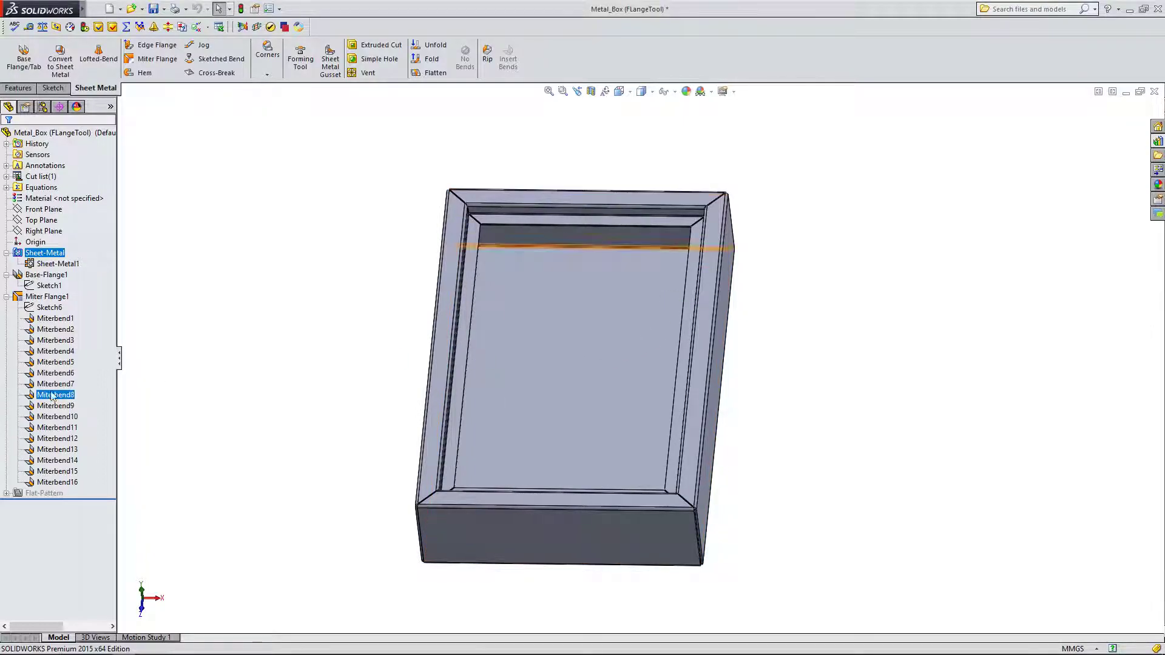
pyautogui.rightClick(47, 252)
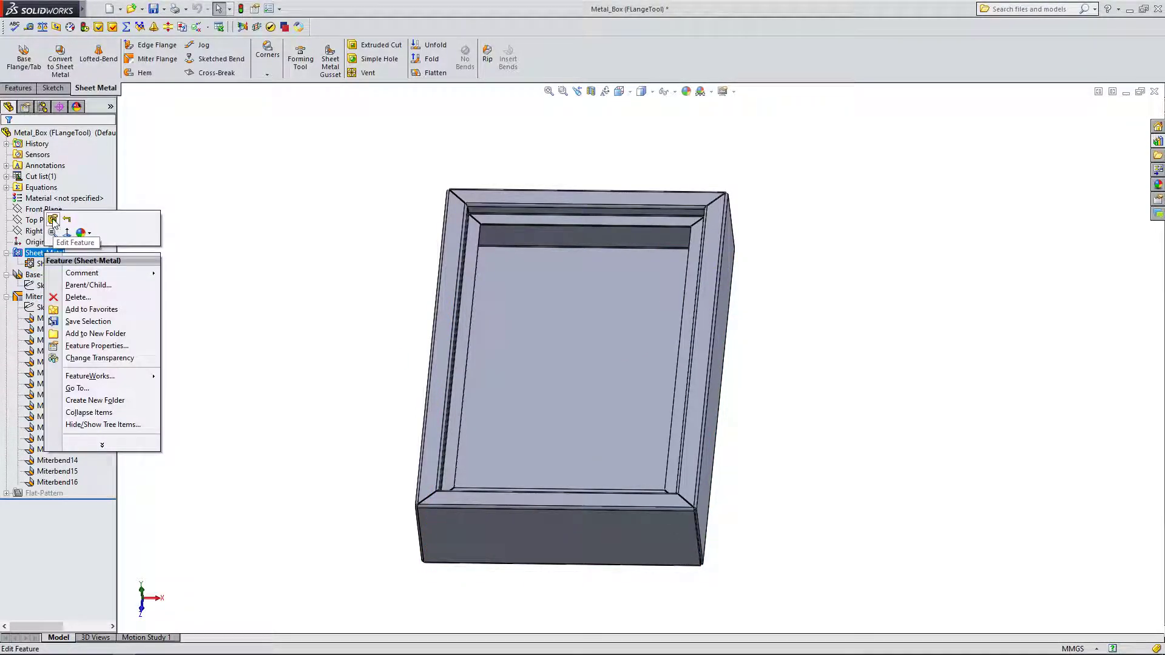
pyautogui.click(53, 219)
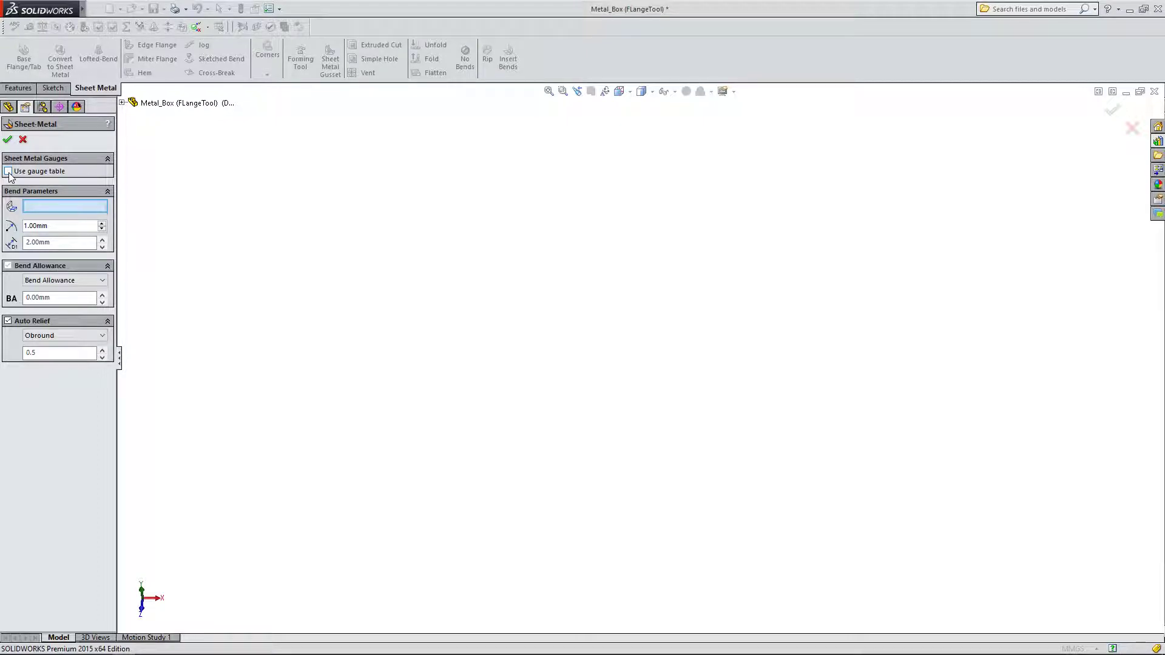
pyautogui.scroll(2, 471, 358)
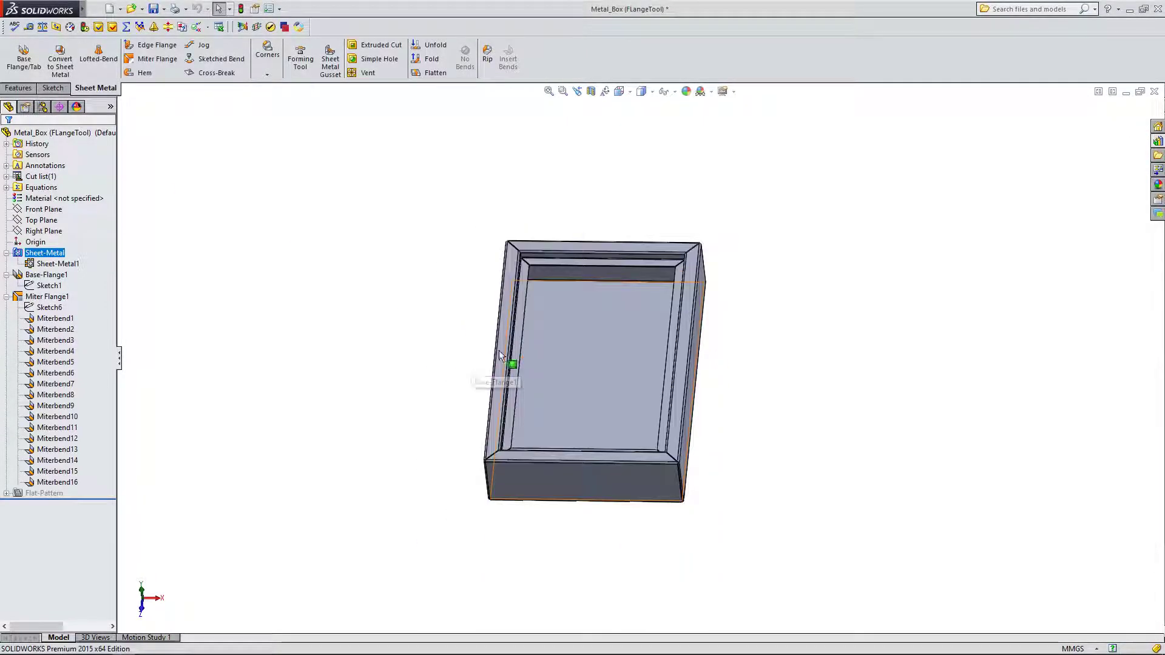
# Save the metal box part.
pyautogui.scroll(-2, 613, 356)
pyautogui.moveTo(613, 356); pyautogui.dragTo(630, 323, button='middle')
pyautogui.click(157, 9)
pyautogui.scroll(-4, 679, 233)
pyautogui.scroll(5, 700, 231)
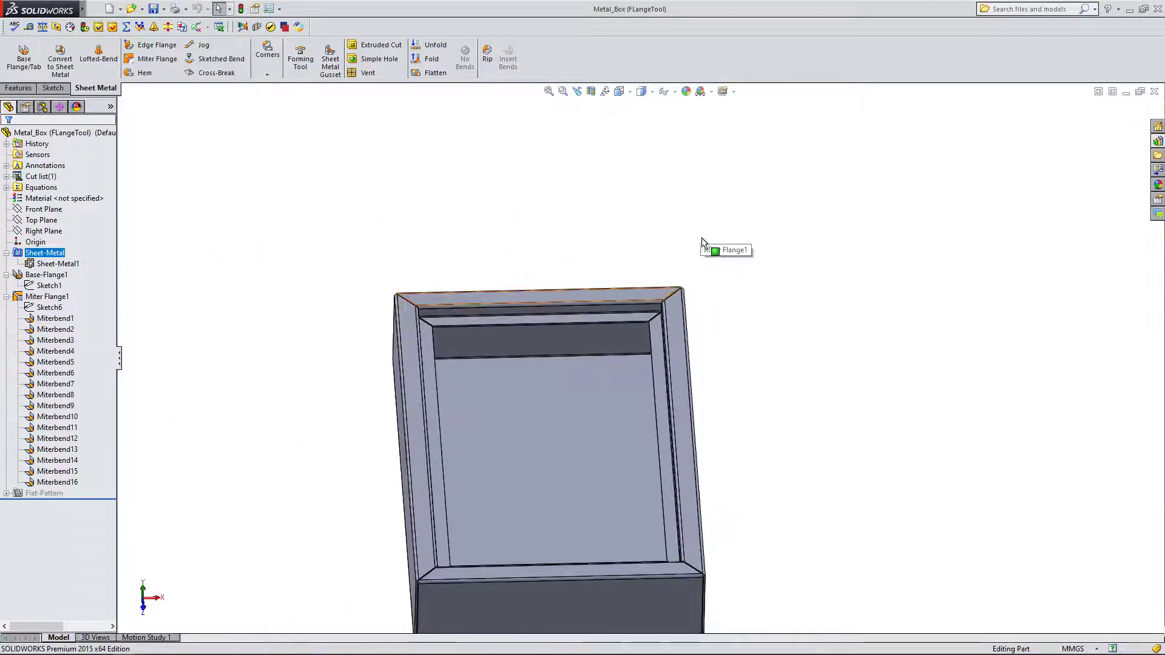
# Examine the miter flange's front wall and the folded inner lips around the box opening.
pyautogui.scroll(-3, 659, 510)
pyautogui.scroll(1, 643, 413)
pyautogui.moveTo(641, 409); pyautogui.dragTo(543, 498, button='middle')
pyautogui.click(543, 499)
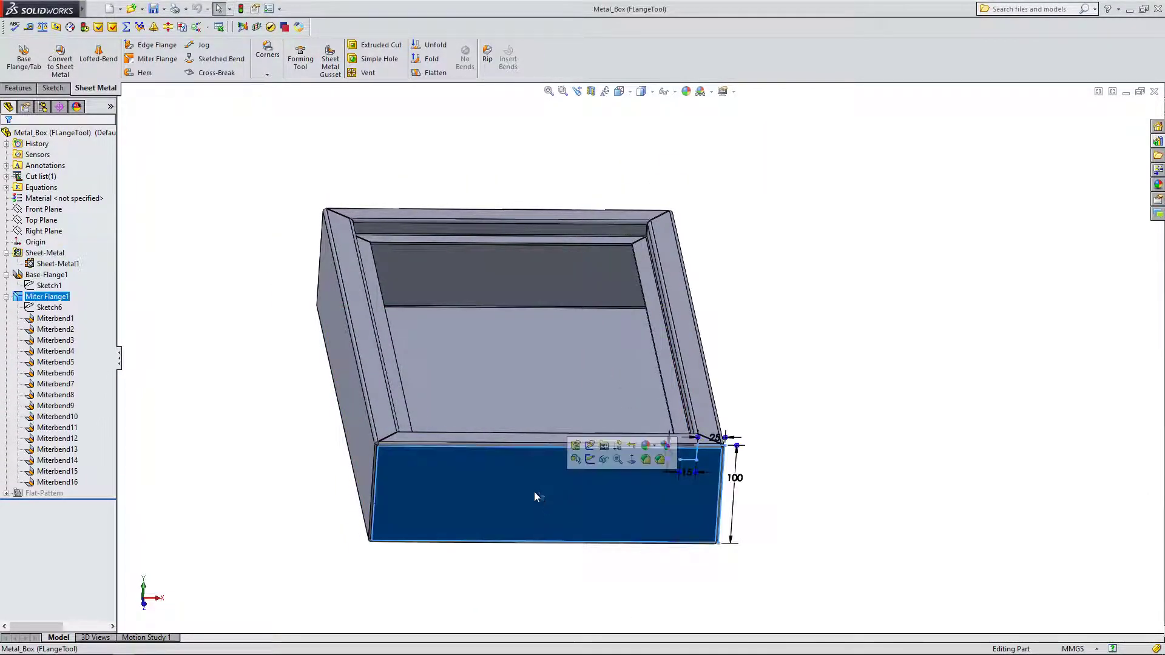
pyautogui.click(781, 456)
pyautogui.scroll(-3, 637, 240)
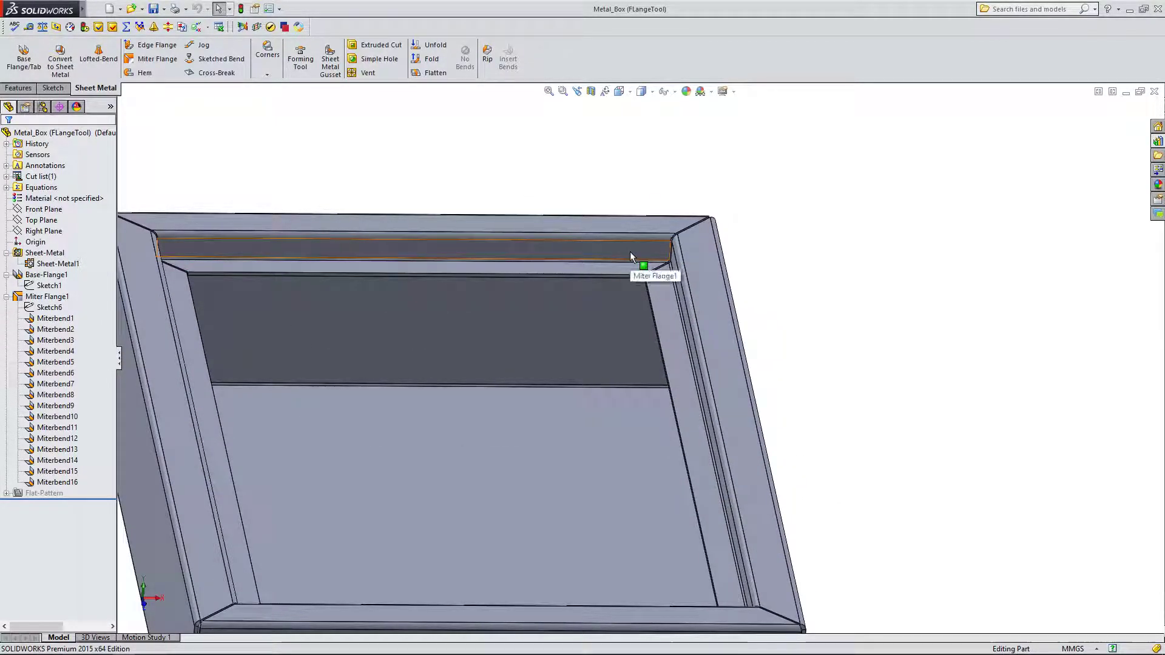
pyautogui.scroll(5, 632, 253)
pyautogui.scroll(-2, 646, 601)
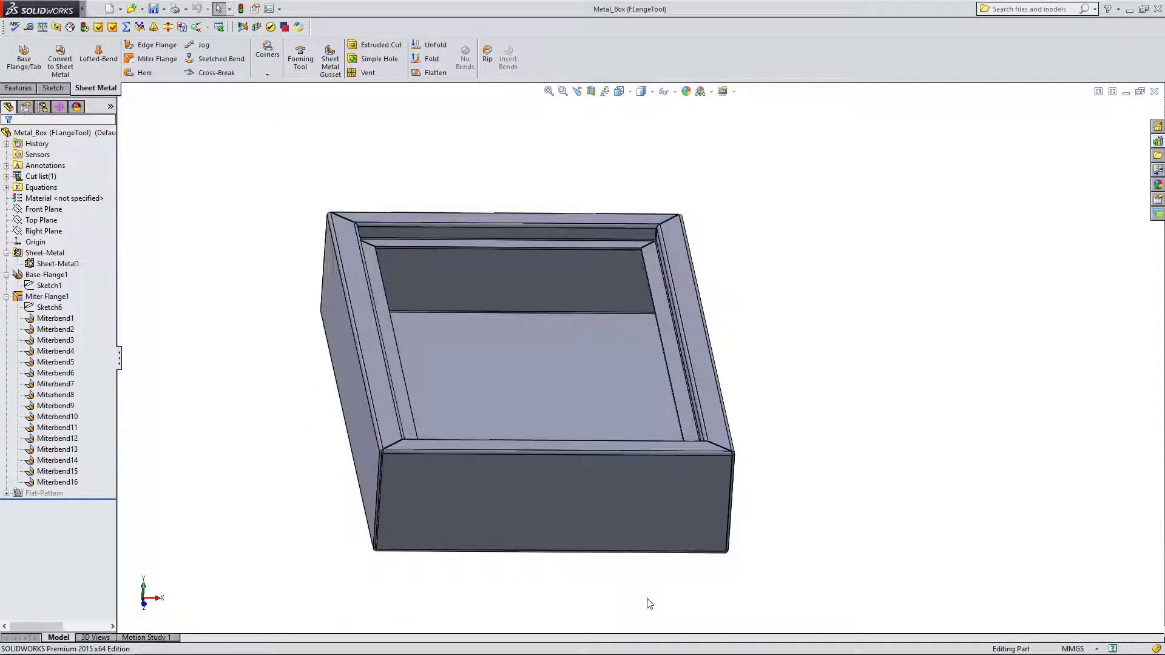
# Open the Miterbend1 definition under the miter flange to review its bend parameters, and cancel without changes.
pyautogui.click(576, 517)
pyautogui.click(56, 308)
pyautogui.click(58, 318)
pyautogui.click(181, 349)
pyautogui.moveTo(546, 525); pyautogui.dragTo(534, 479, button='middle')
pyautogui.click(53, 319)
pyautogui.rightClick(51, 320)
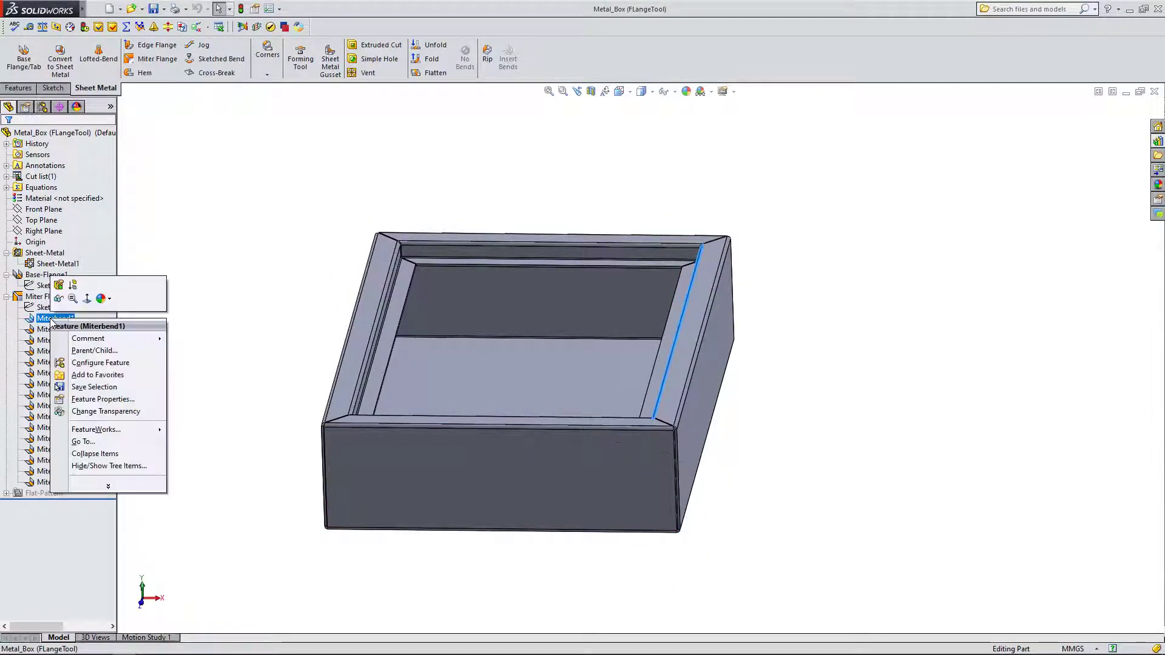
pyautogui.click(59, 286)
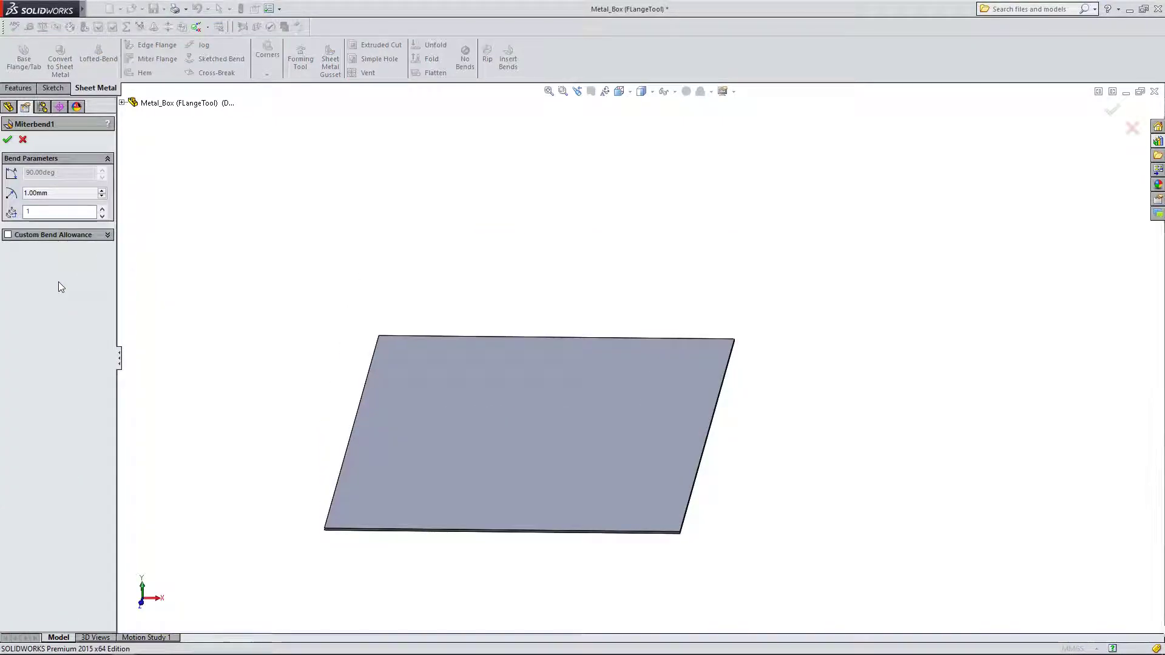
pyautogui.click(25, 139)
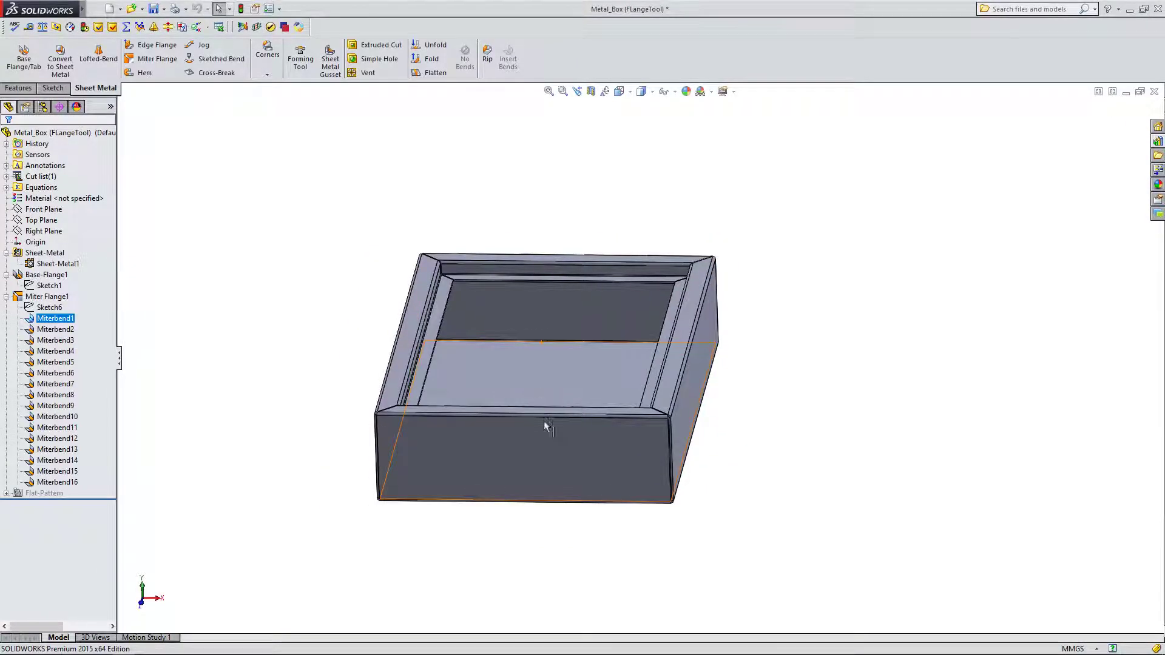
# Start a new sketch on the outer face of the box's front wall and view it from the front.
pyautogui.moveTo(572, 446); pyautogui.dragTo(614, 428, button='middle')
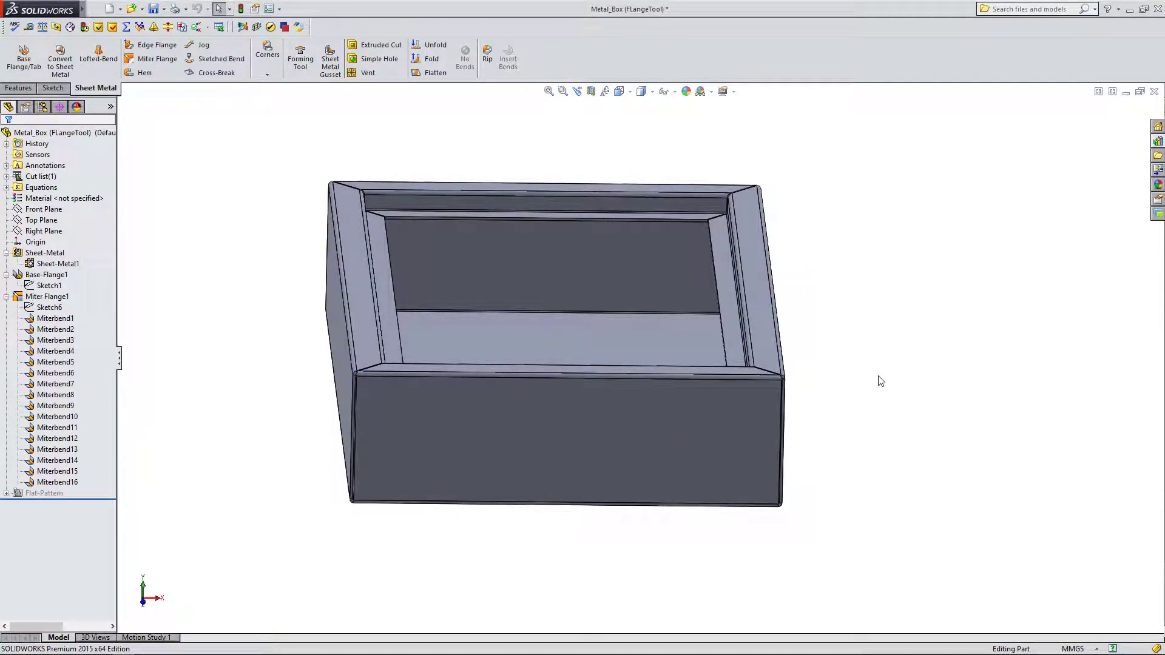
pyautogui.click(669, 487)
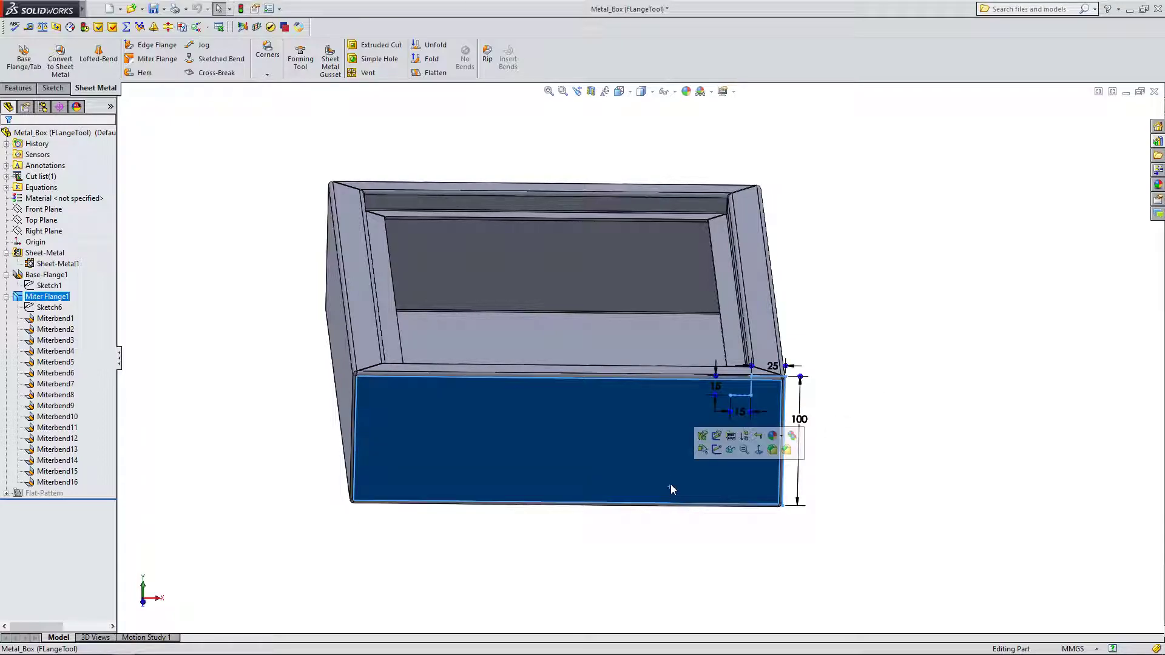
pyautogui.click(718, 450)
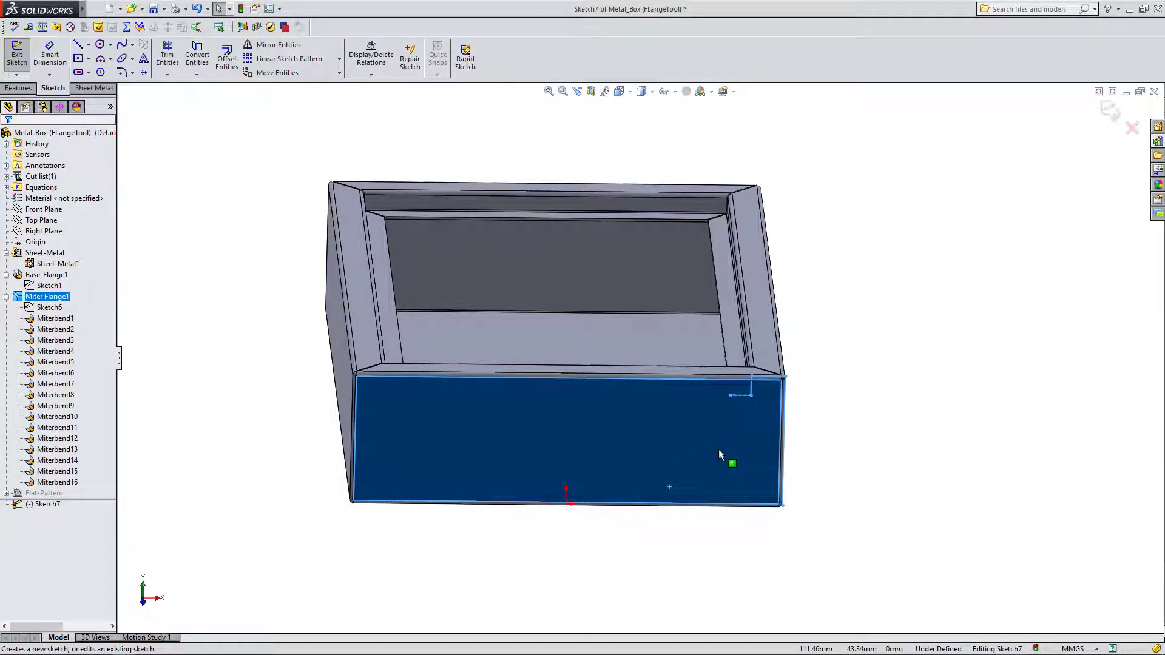
pyautogui.click(143, 602)
pyautogui.scroll(4, 532, 188)
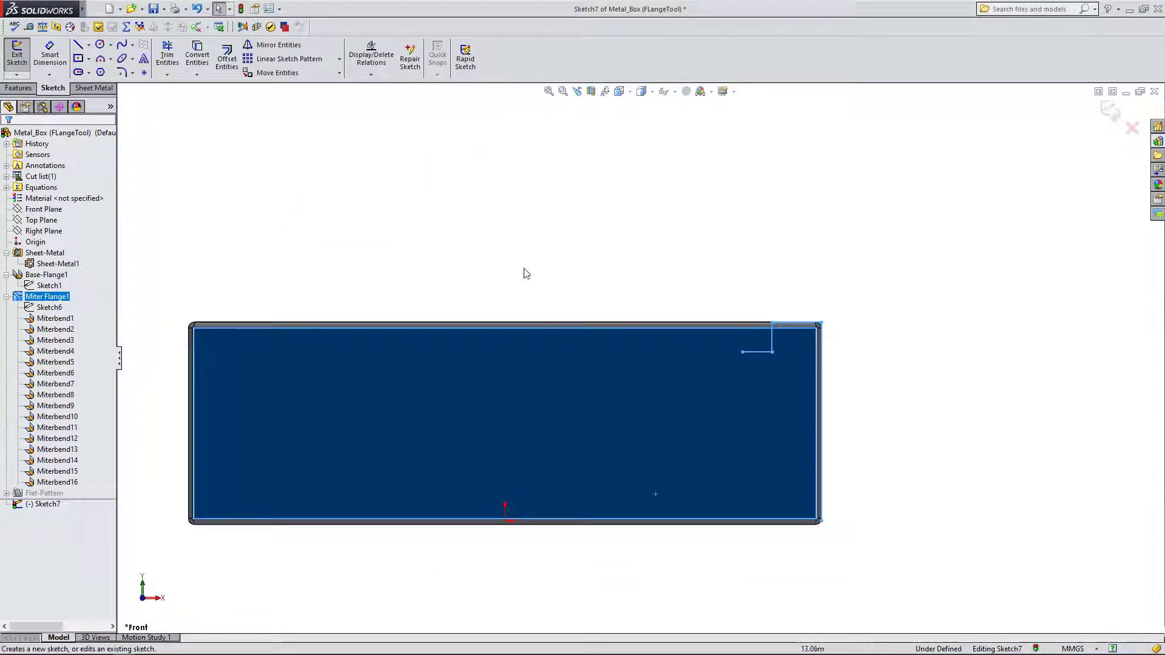
# Sketch three circles in a row across the front wall, about 37, 37 and 41 mm in diameter, with the middle one above the origin.
pyautogui.click(101, 45)
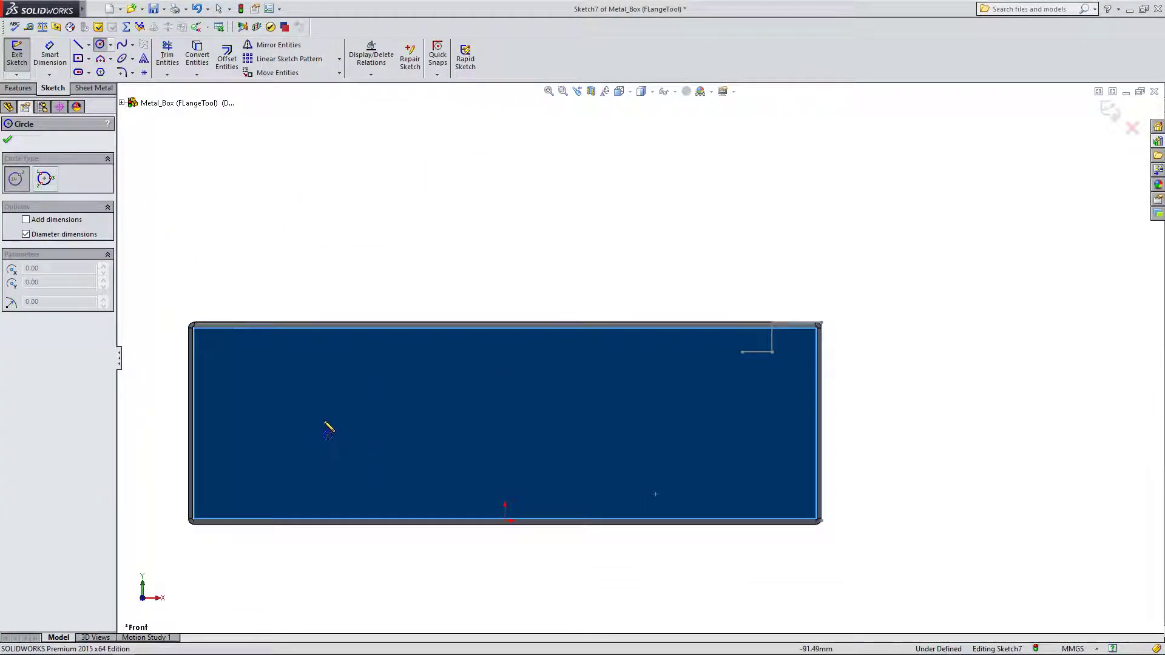
pyautogui.click(312, 411)
pyautogui.click(328, 446)
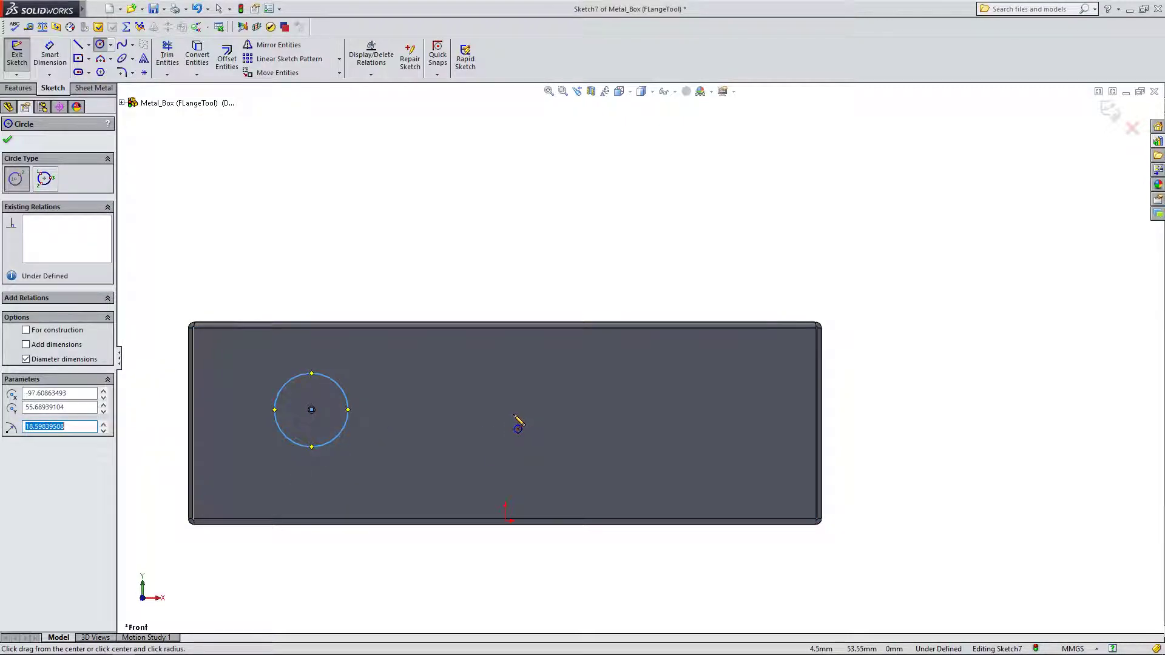
pyautogui.click(506, 409)
pyautogui.click(524, 441)
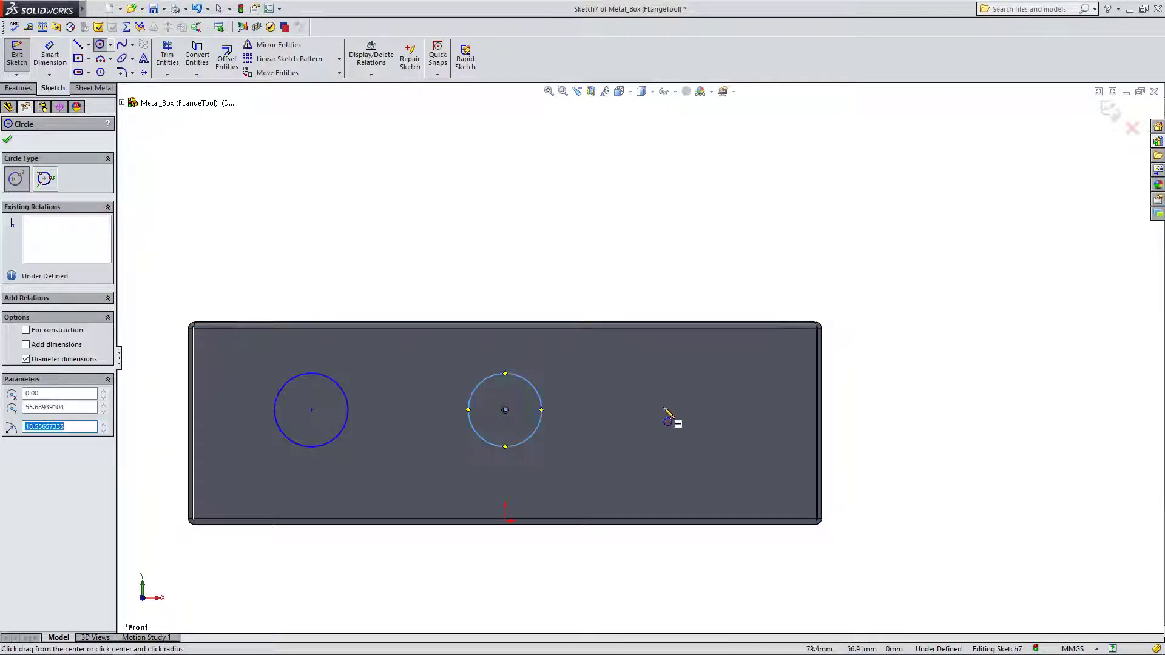
pyautogui.click(718, 410)
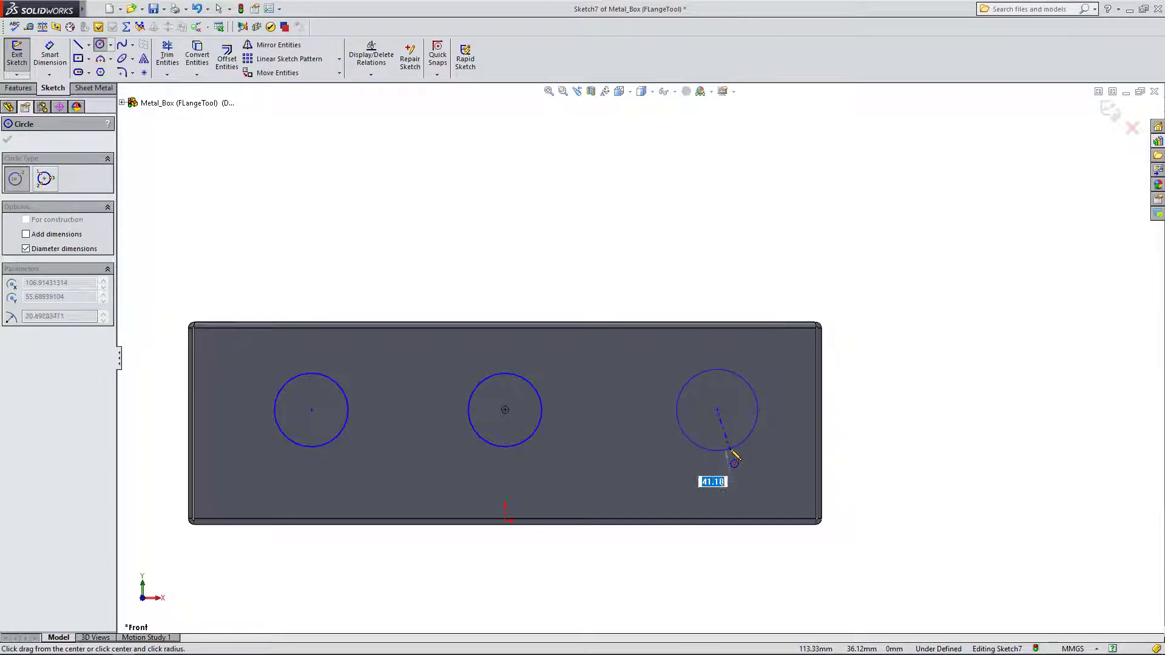
pyautogui.click(724, 456)
pyautogui.press('Escape')
# Add a Vertical relation between the middle circle's centre and the origin.
pyautogui.click(505, 410)
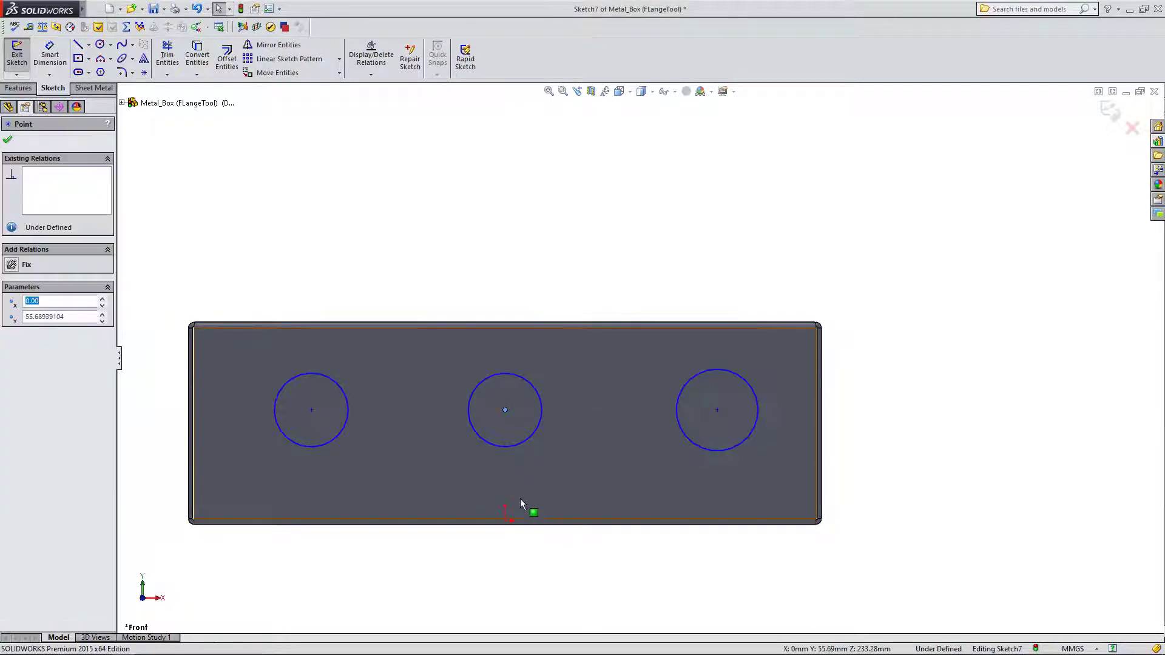
pyautogui.keyDown('ctrl'); pyautogui.click(513, 521); pyautogui.keyUp('ctrl')
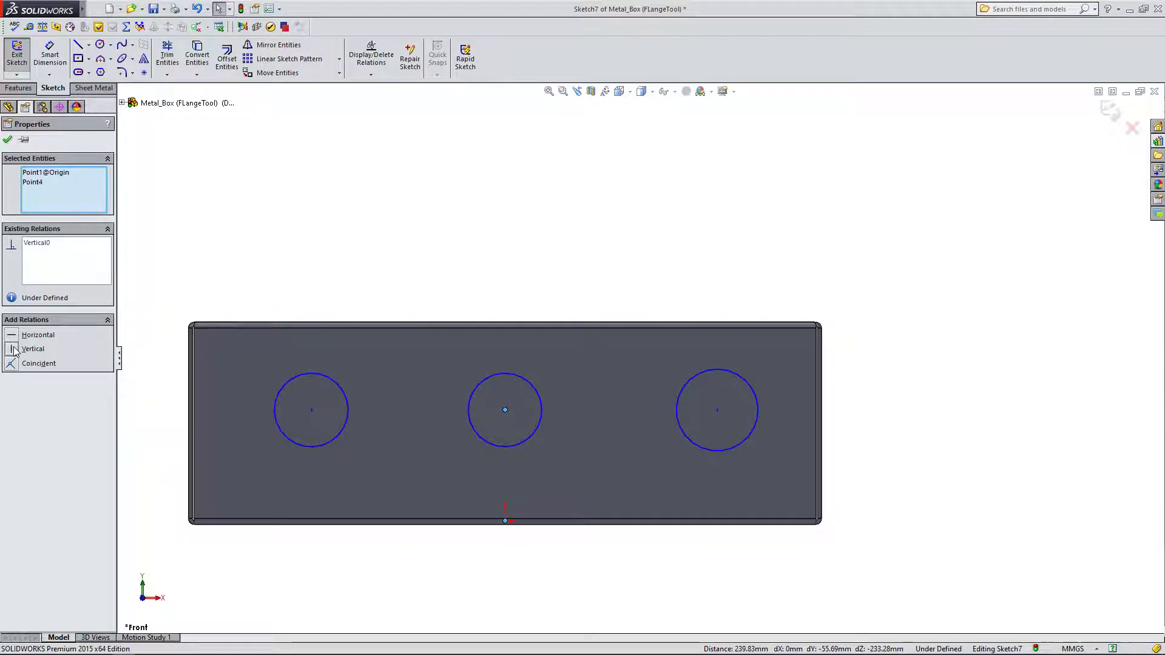
# Add a Horizontal relation between the centres of all three circles.
pyautogui.click(7, 139)
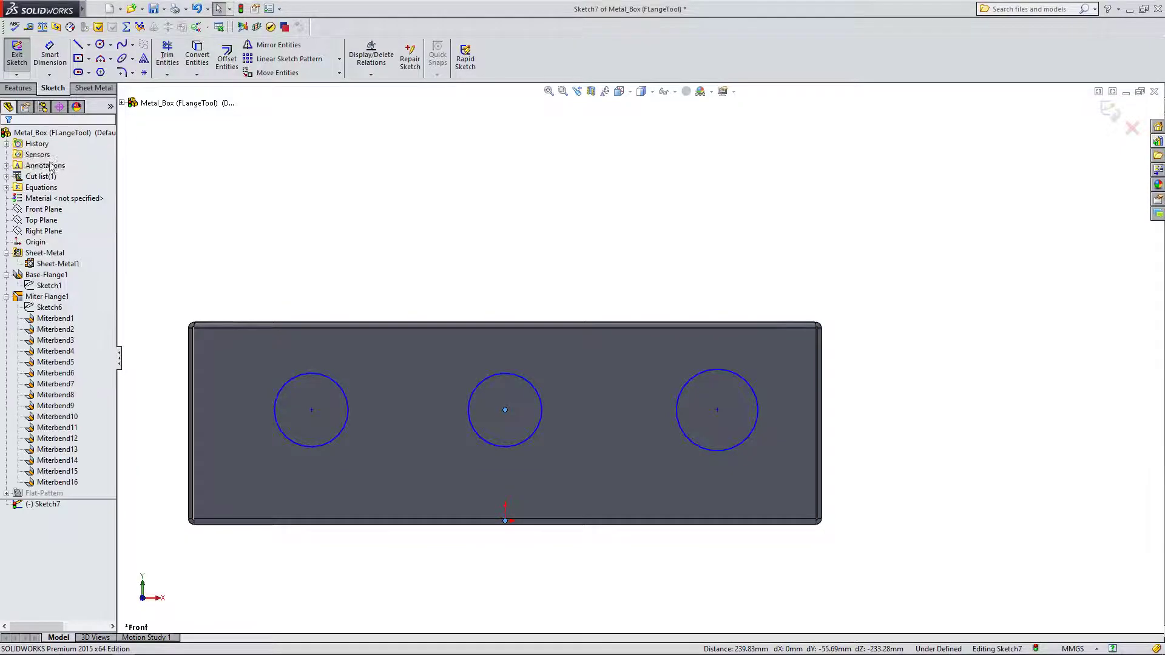
pyautogui.click(312, 411)
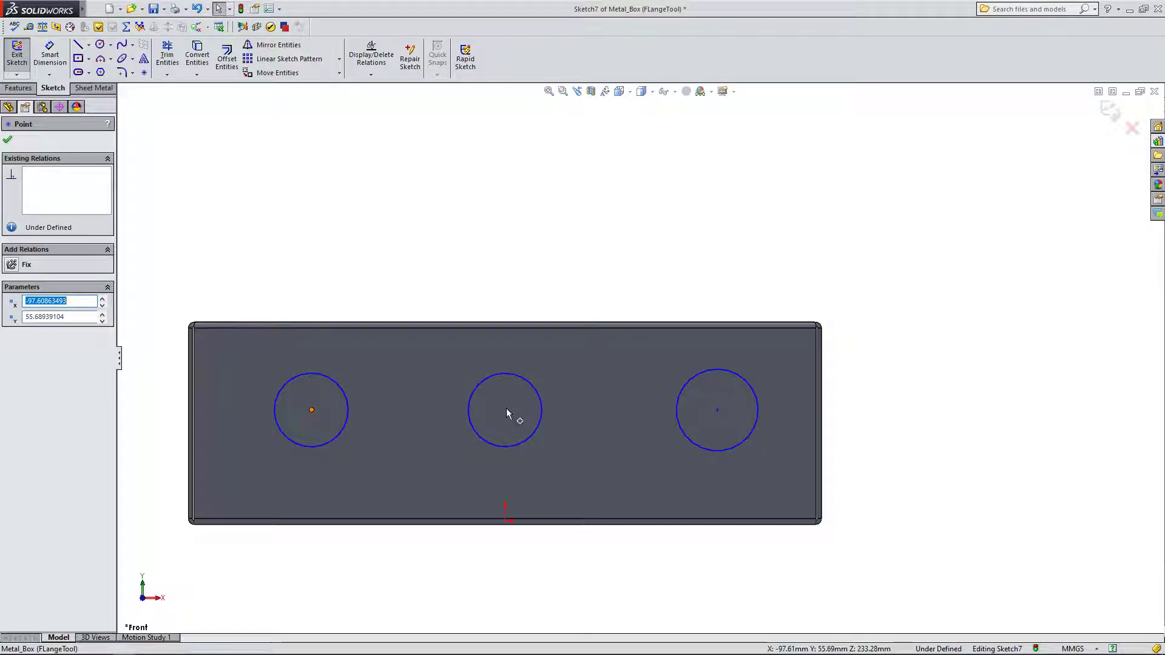
pyautogui.keyDown('ctrl'); pyautogui.click(505, 411); pyautogui.keyUp('ctrl')
pyautogui.keyDown('ctrl'); pyautogui.click(719, 409); pyautogui.keyUp('ctrl')
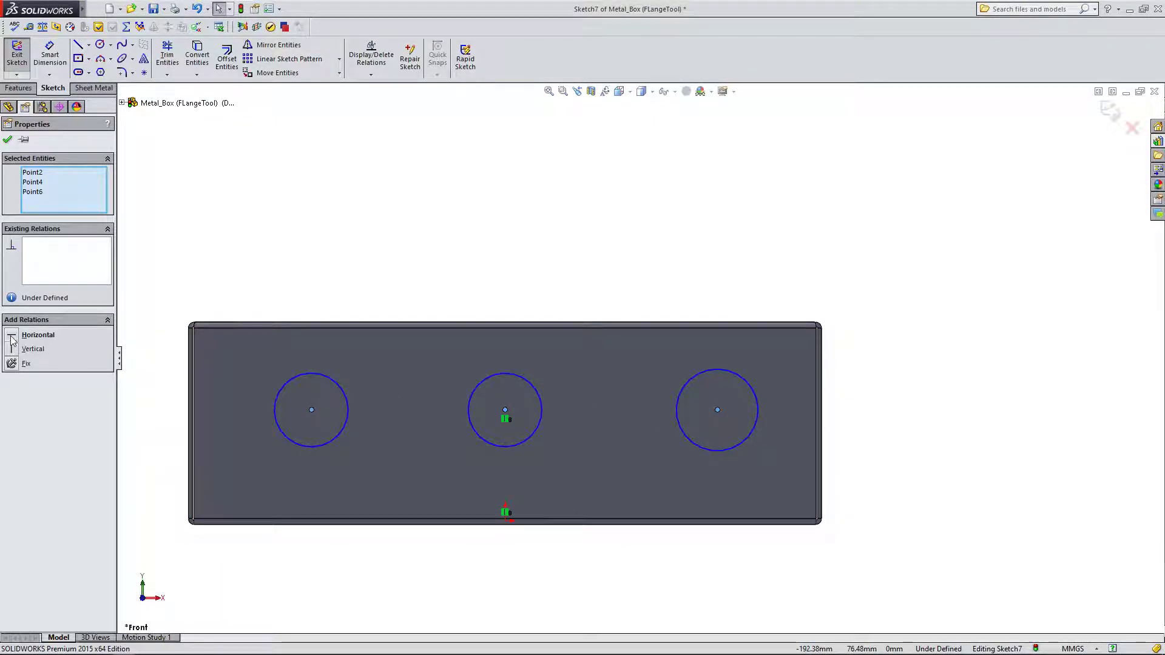
pyautogui.click(8, 139)
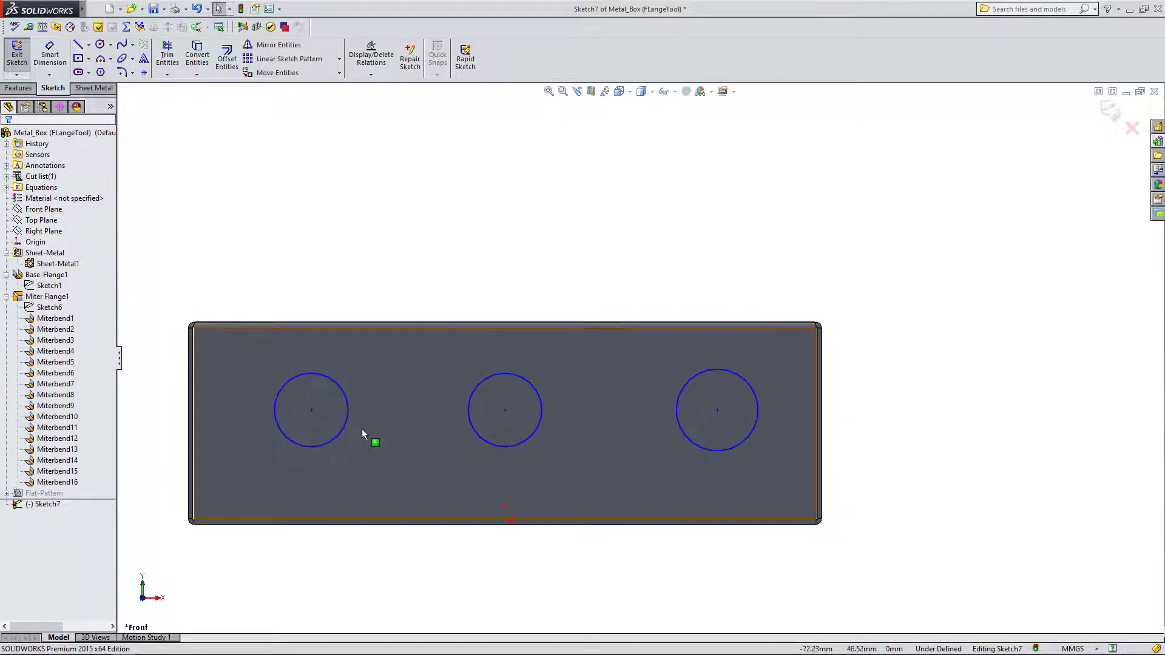
# Add an Equal relation to the three circles so they share one diameter.
pyautogui.click(349, 415)
pyautogui.keyDown('ctrl'); pyautogui.click(512, 380); pyautogui.keyUp('ctrl')
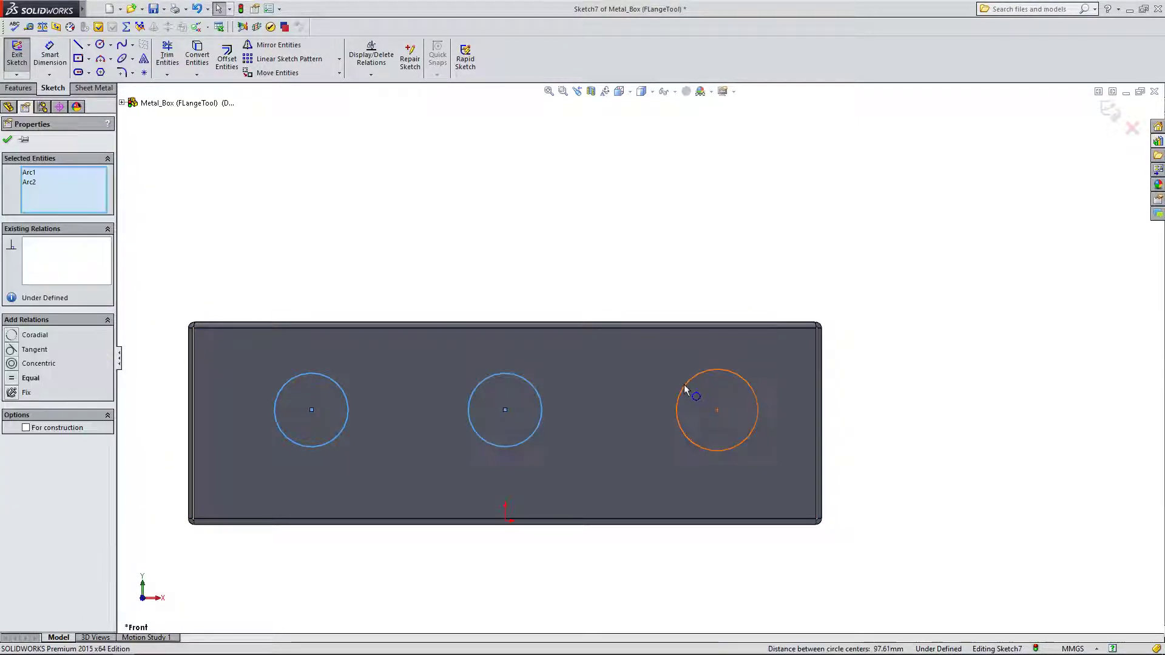
pyautogui.keyDown('ctrl'); pyautogui.click(690, 386); pyautogui.keyUp('ctrl')
pyautogui.click(13, 365)
pyautogui.click(7, 138)
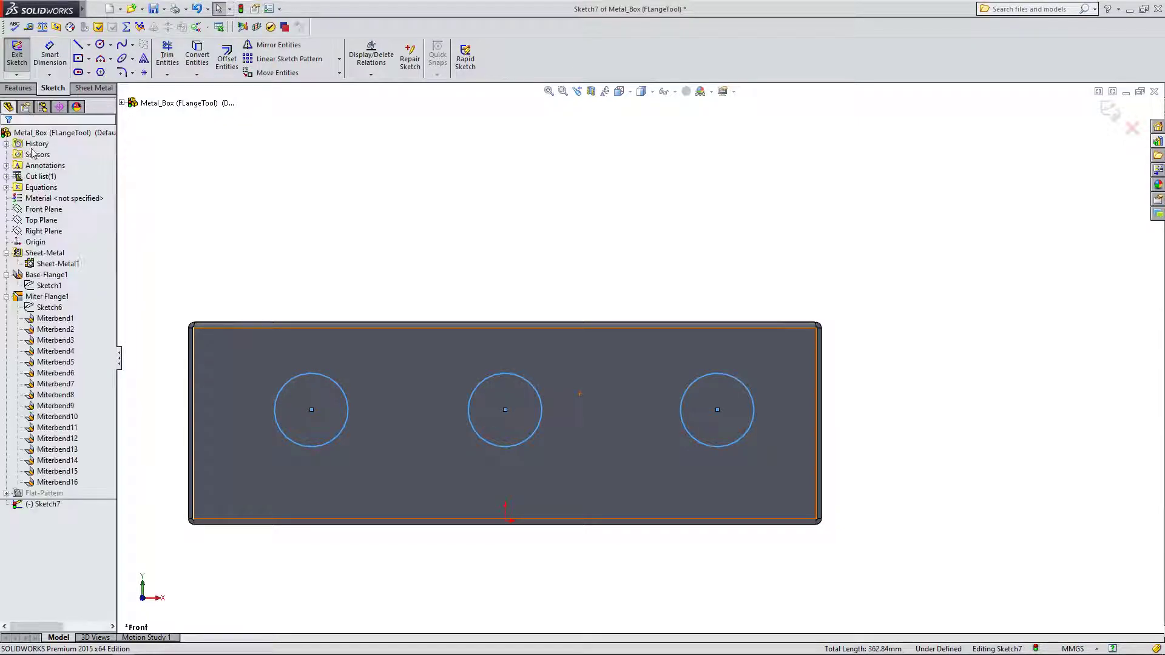
# Test the relations by enlarging the left circle to about 62 mm in diameter and shifting its centre slightly.
pyautogui.moveTo(348, 406); pyautogui.dragTo(368, 391)
pyautogui.click(385, 237)
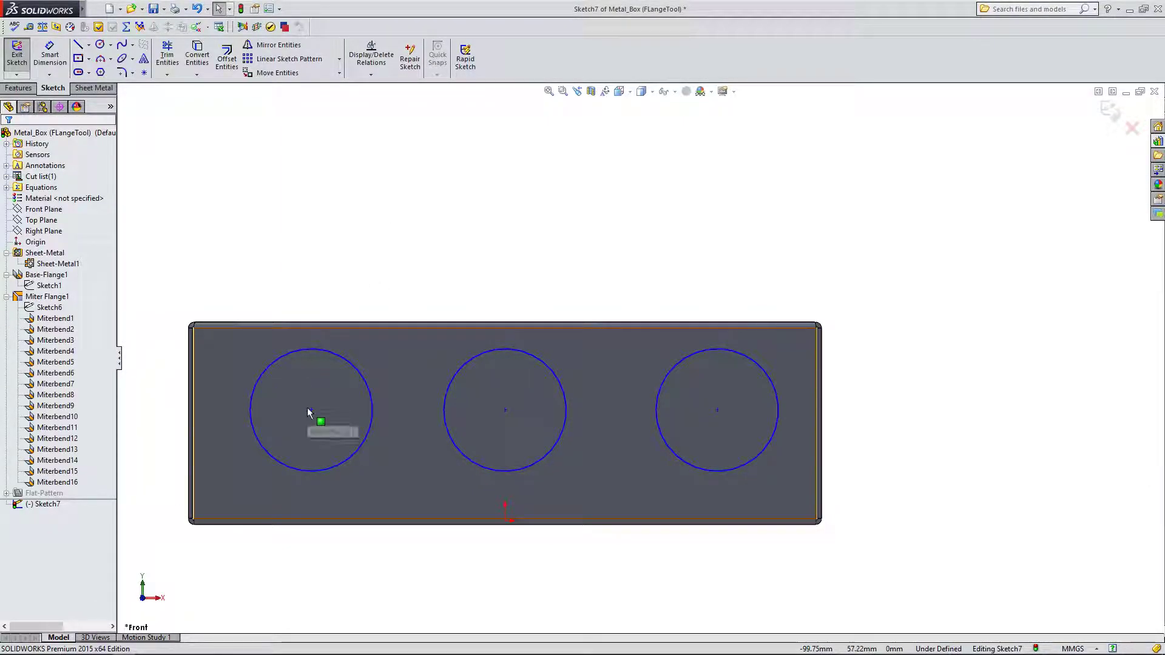
pyautogui.moveTo(309, 413)
pyautogui.mouseDown()
pyautogui.moveTo(182, 421)
pyautogui.moveTo(315, 416)
pyautogui.mouseUp()
pyautogui.click(324, 225)
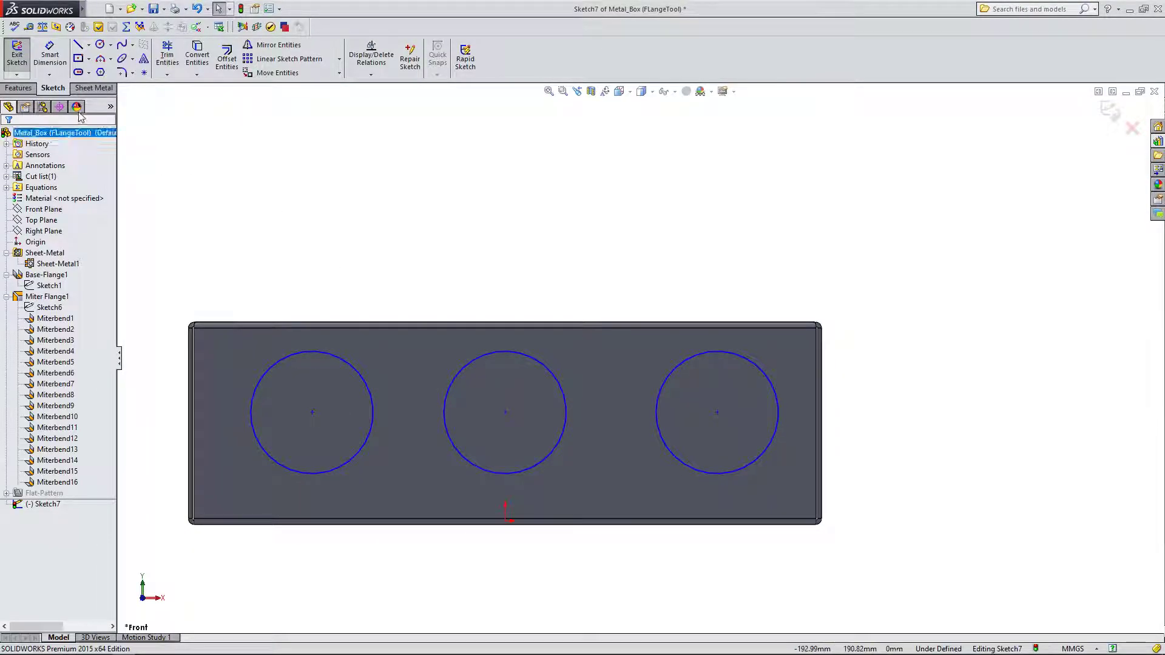
# Dimension the horizontal distance between the left and middle circle centres and set it to 75 mm.
pyautogui.click(49, 55)
pyautogui.click(312, 413)
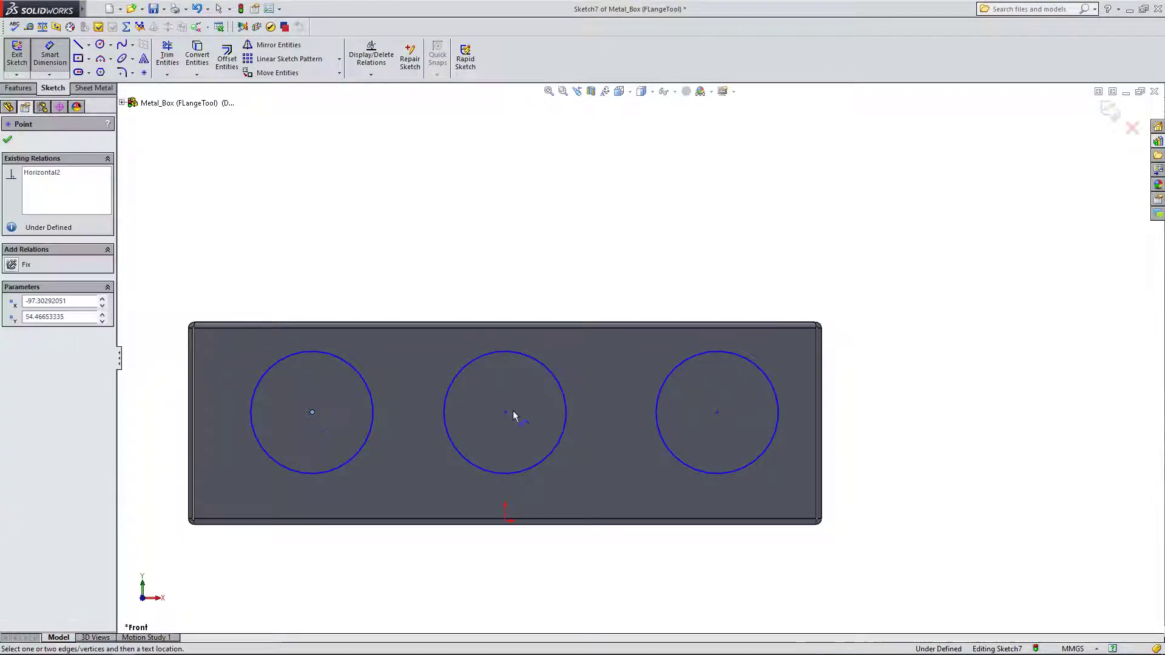
pyautogui.click(505, 413)
pyautogui.click(422, 277)
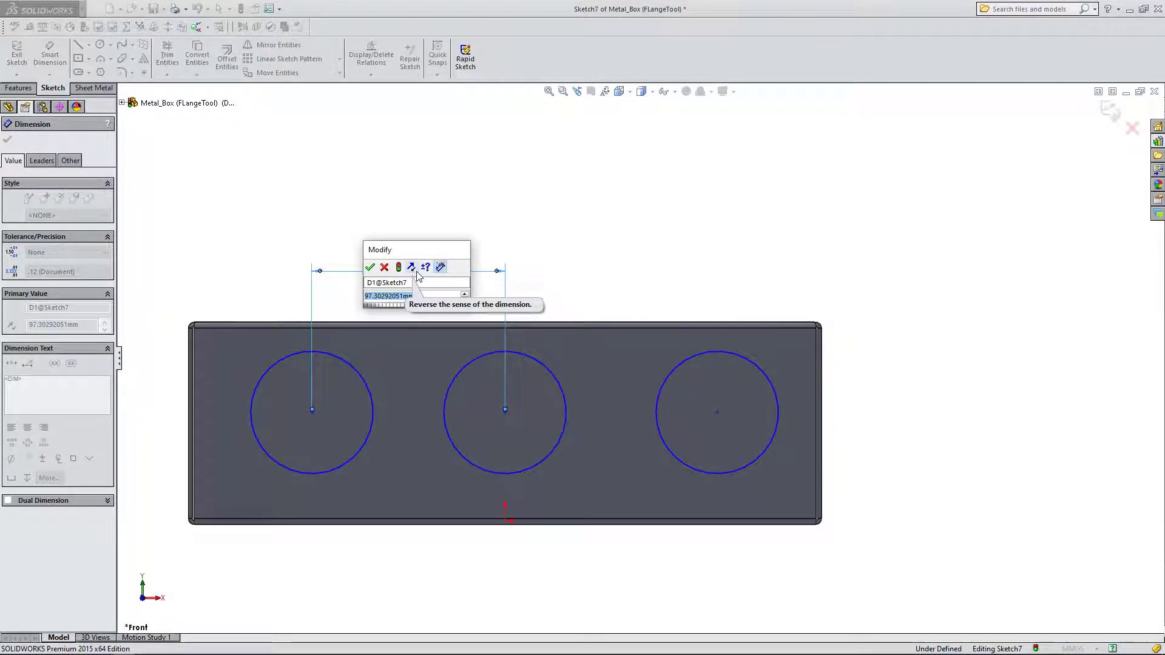
pyautogui.write('75')
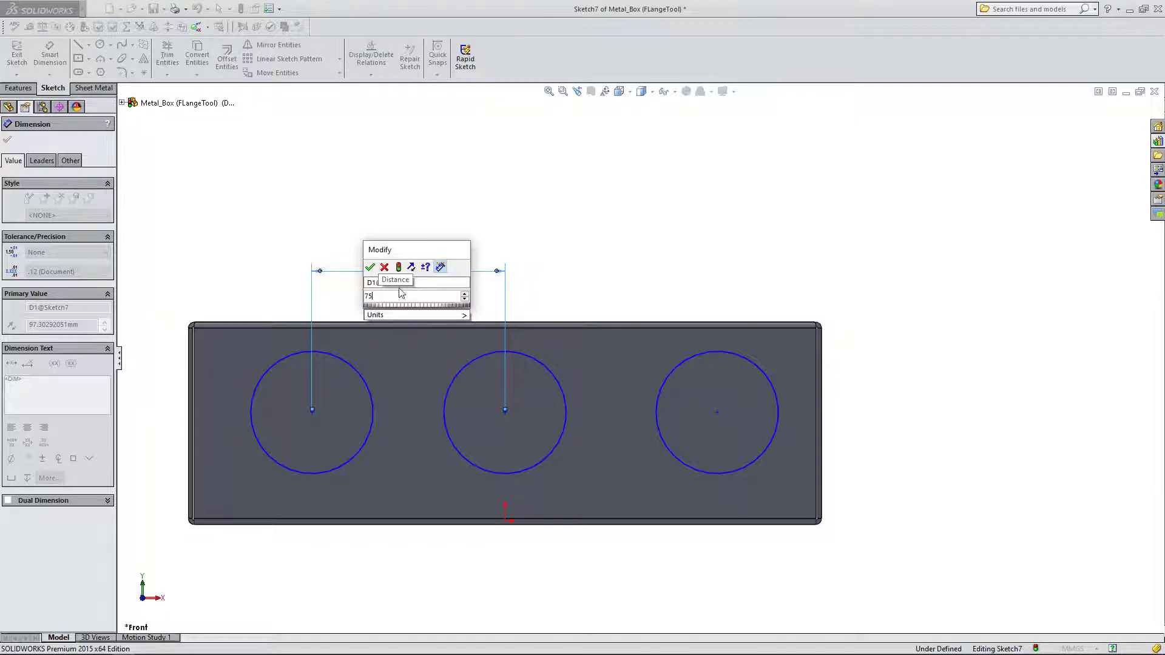
pyautogui.click(371, 267)
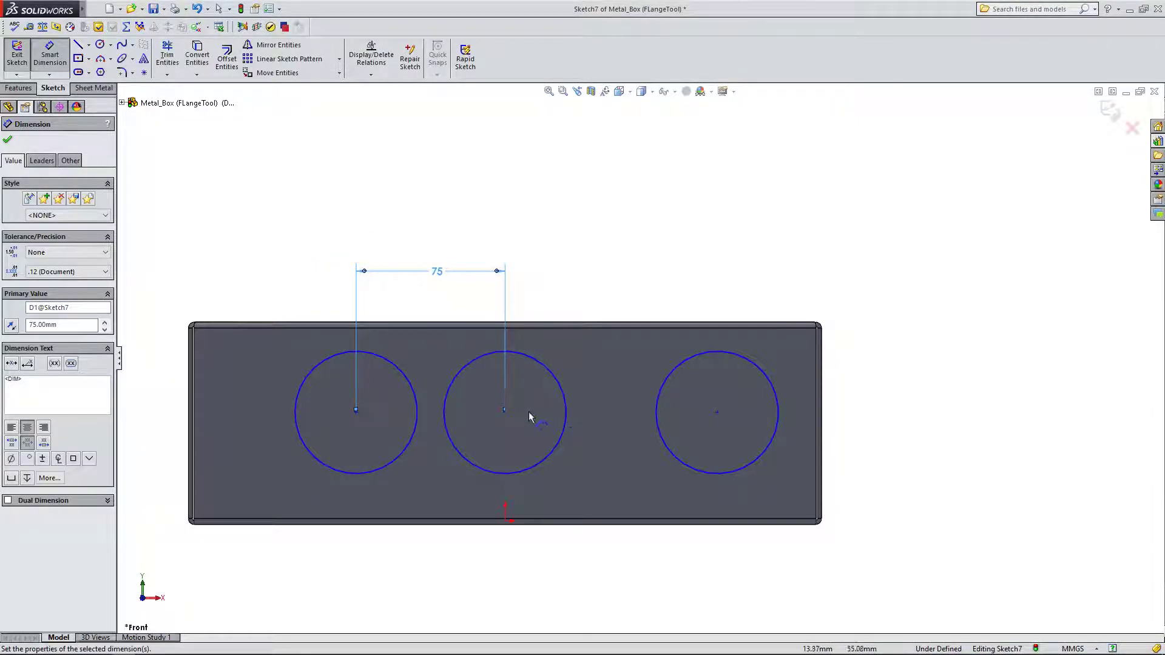
pyautogui.press('Escape')
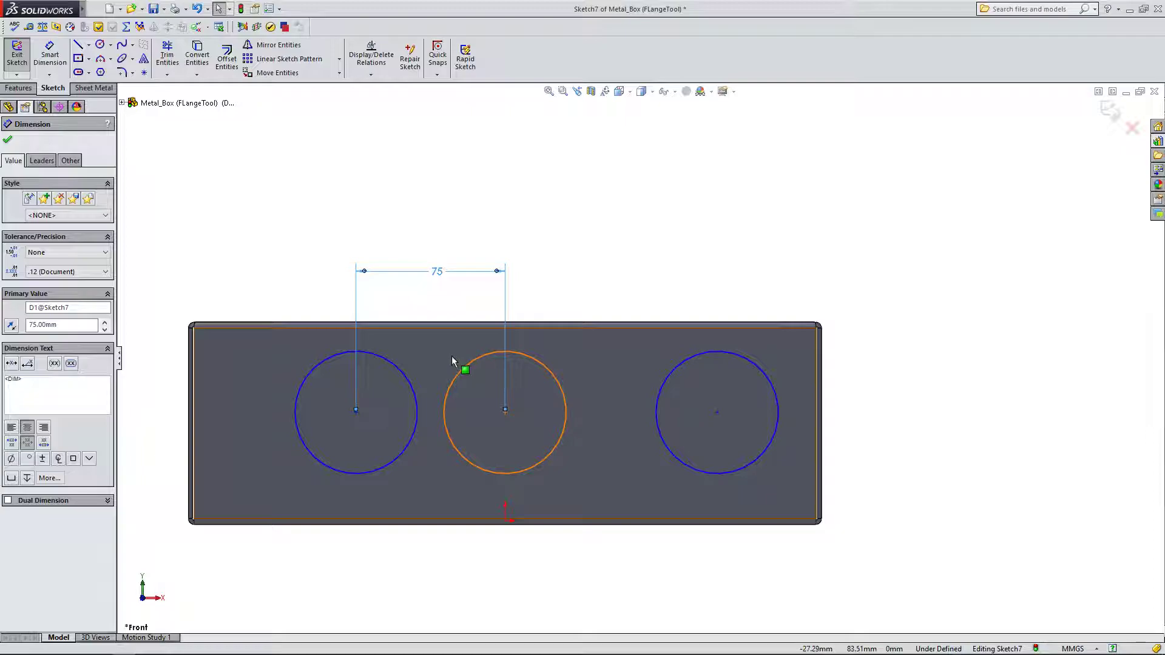
# Dimension the horizontal distance between the middle and right circle centres and set it to 75 mm.
pyautogui.click(50, 56)
pyautogui.click(506, 414)
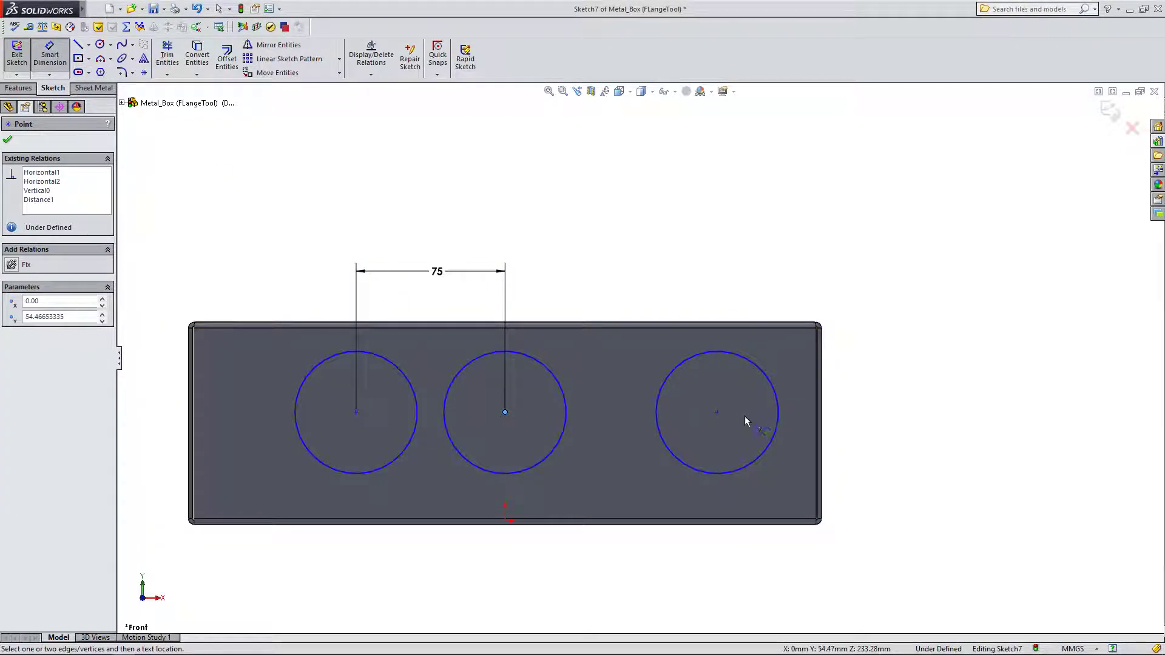
pyautogui.click(718, 413)
pyautogui.click(604, 285)
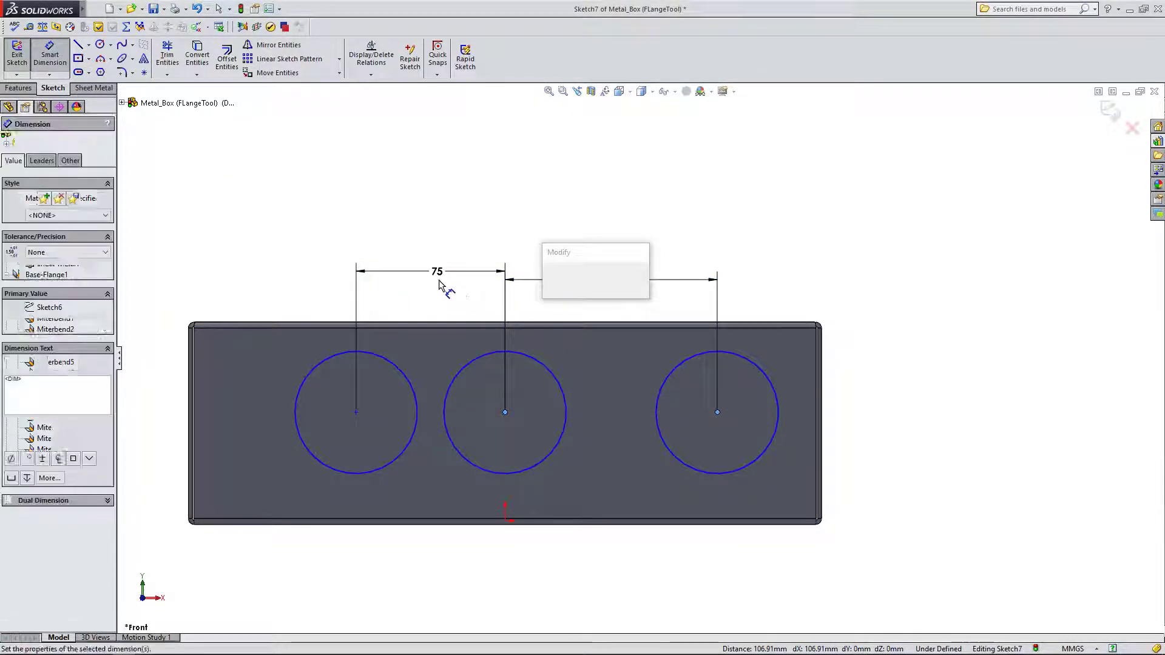
pyautogui.write('75.00mm')
pyautogui.click(549, 276)
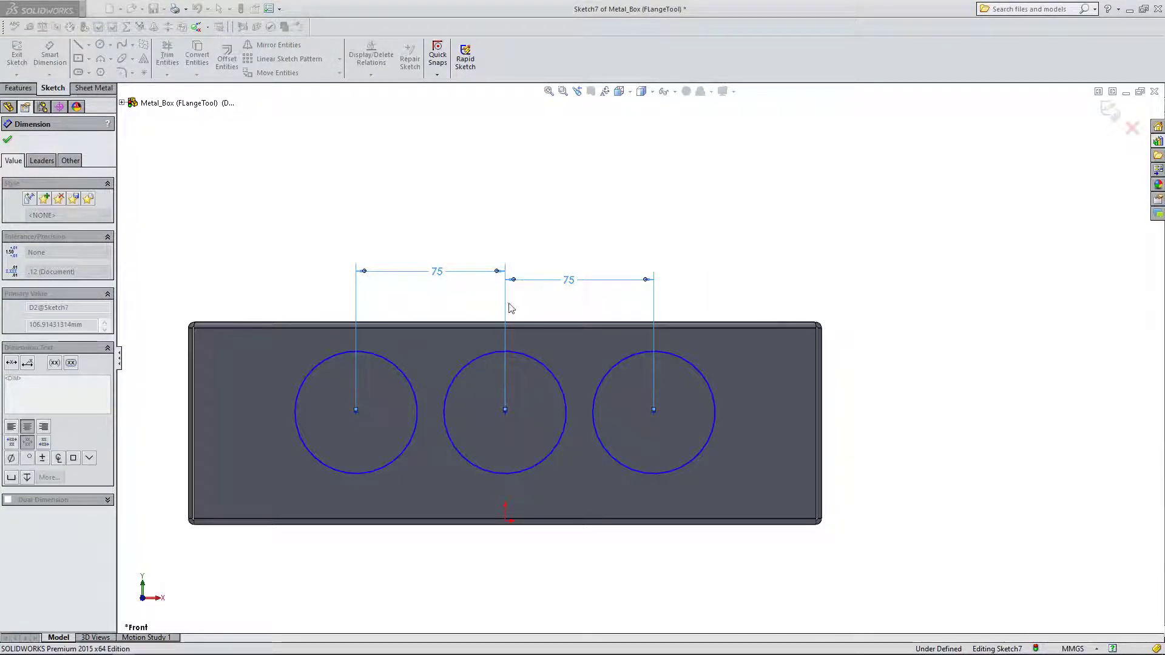
pyautogui.press('Escape')
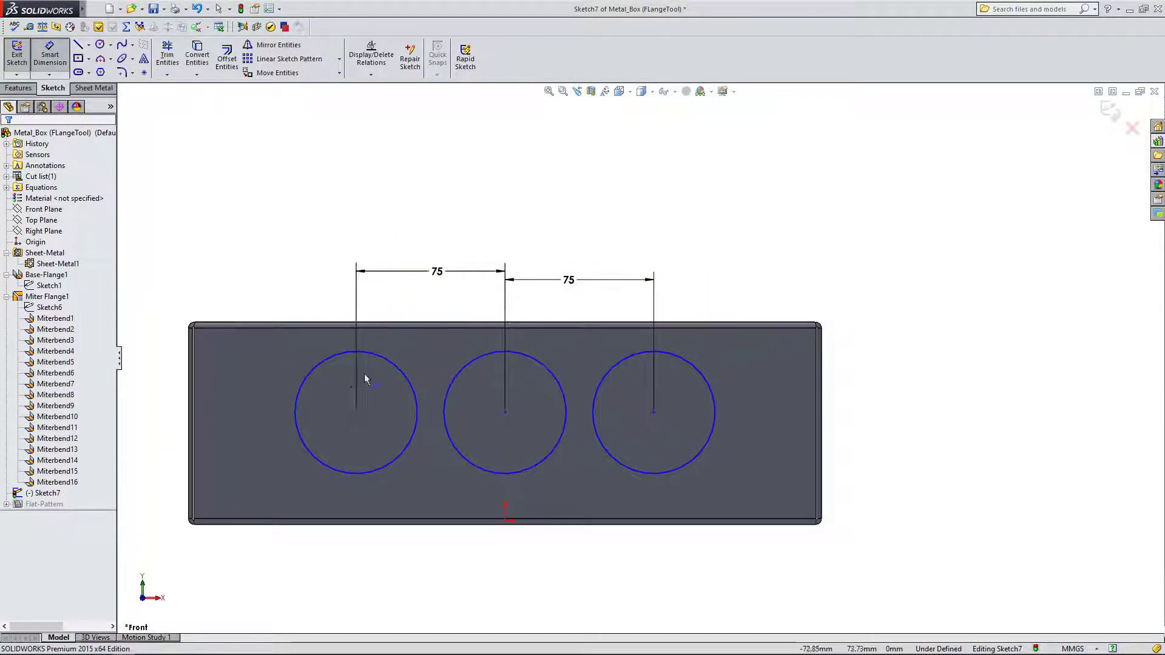
# Dimension the left circle's diameter and set it to 40 mm.
pyautogui.click(321, 364)
pyautogui.click(225, 272)
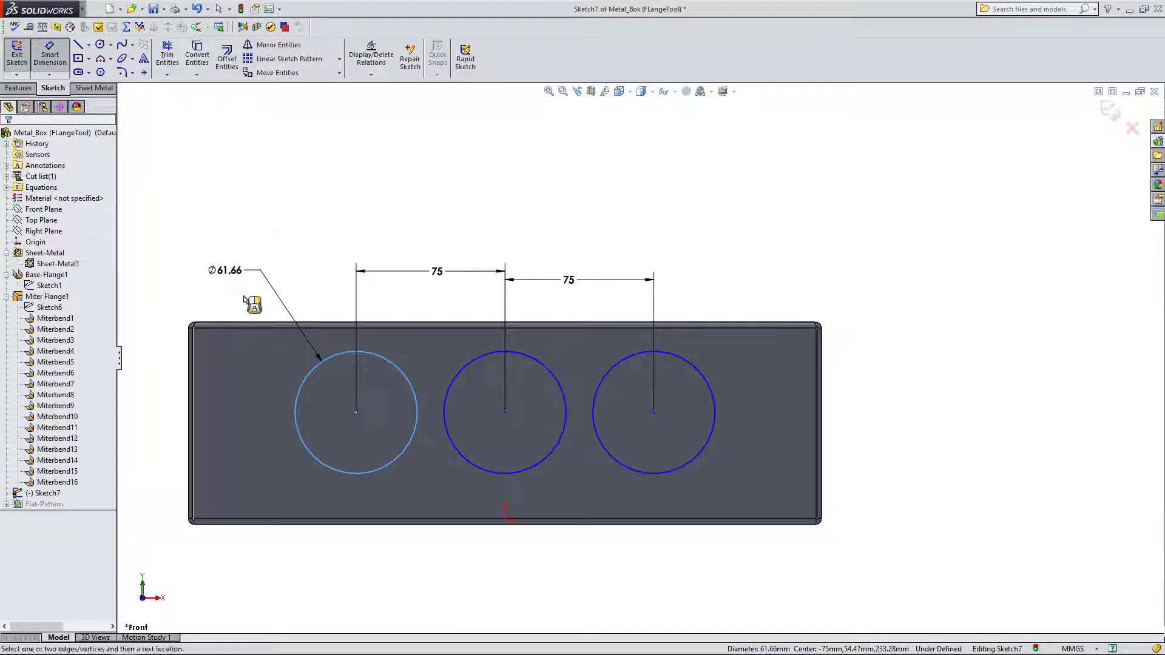
pyautogui.write('40')
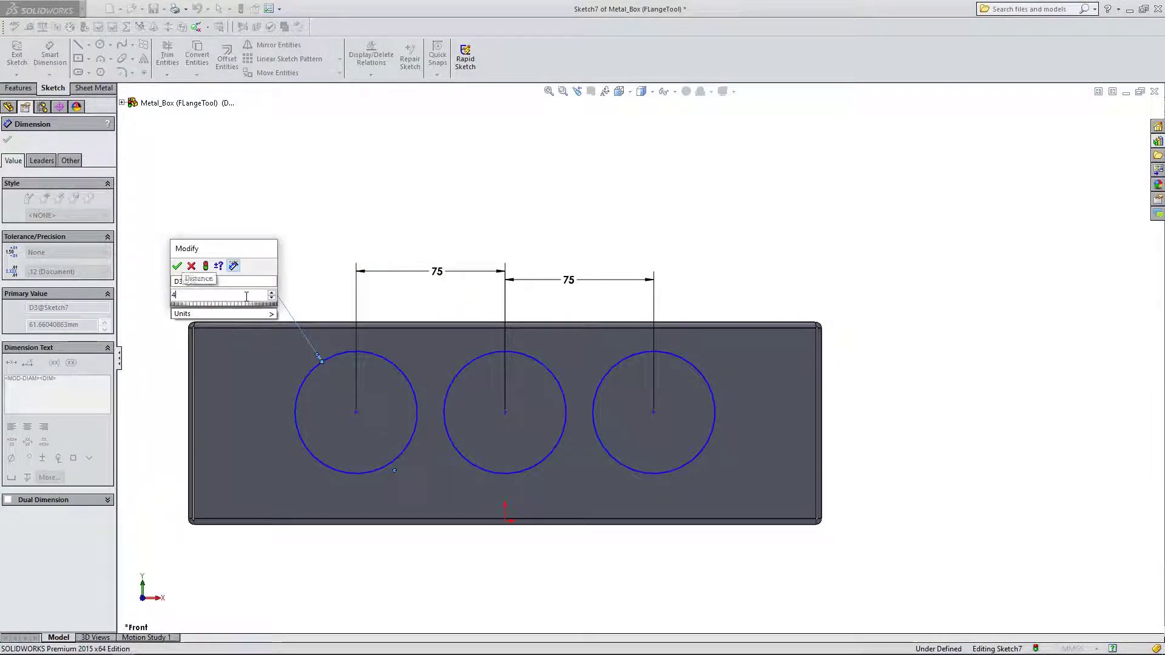
pyautogui.click(177, 266)
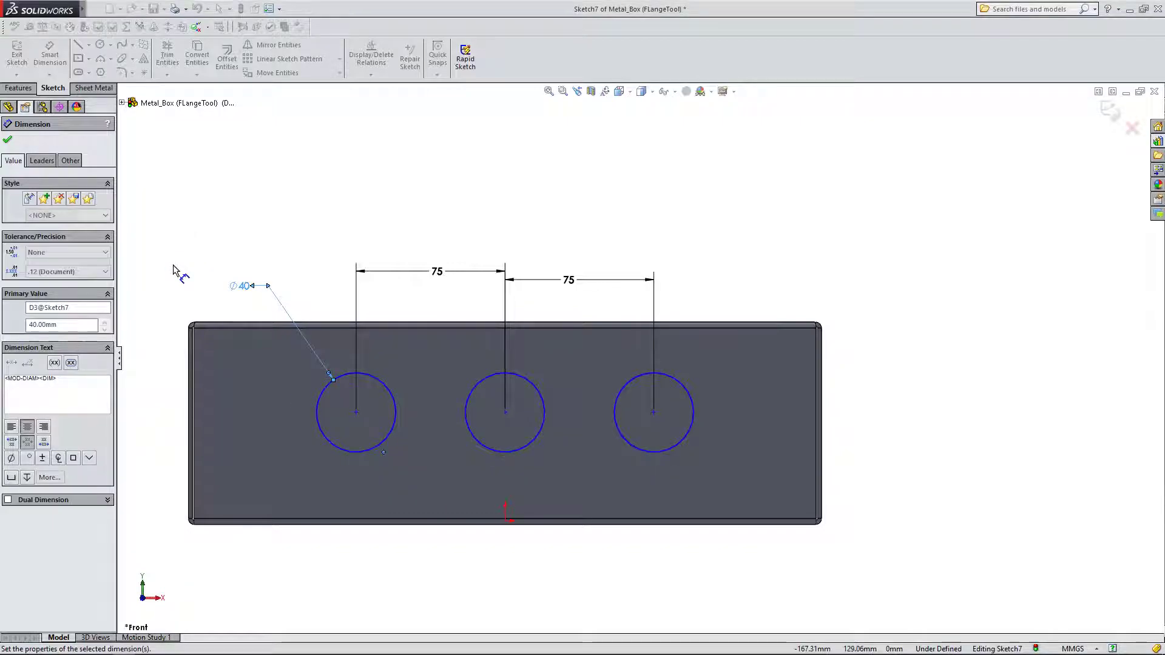
pyautogui.click(9, 142)
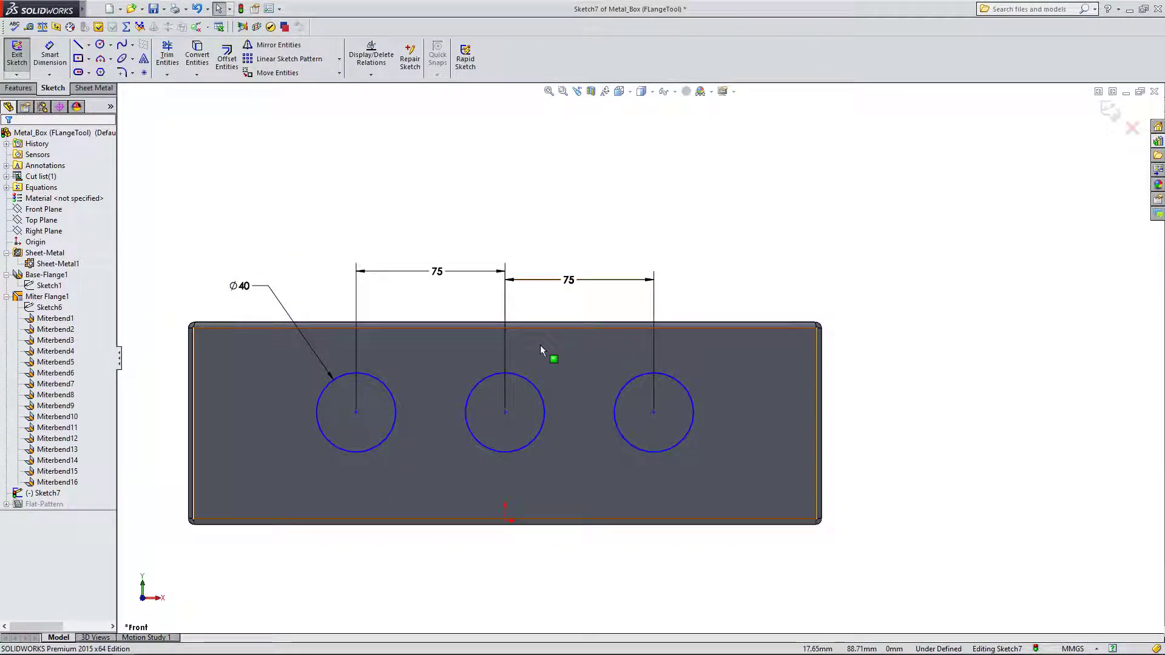
# Test the remaining freedom by shifting the row of circles up to about 58 mm above the origin.
pyautogui.press('z')
pyautogui.scroll(-1, 569, 416)
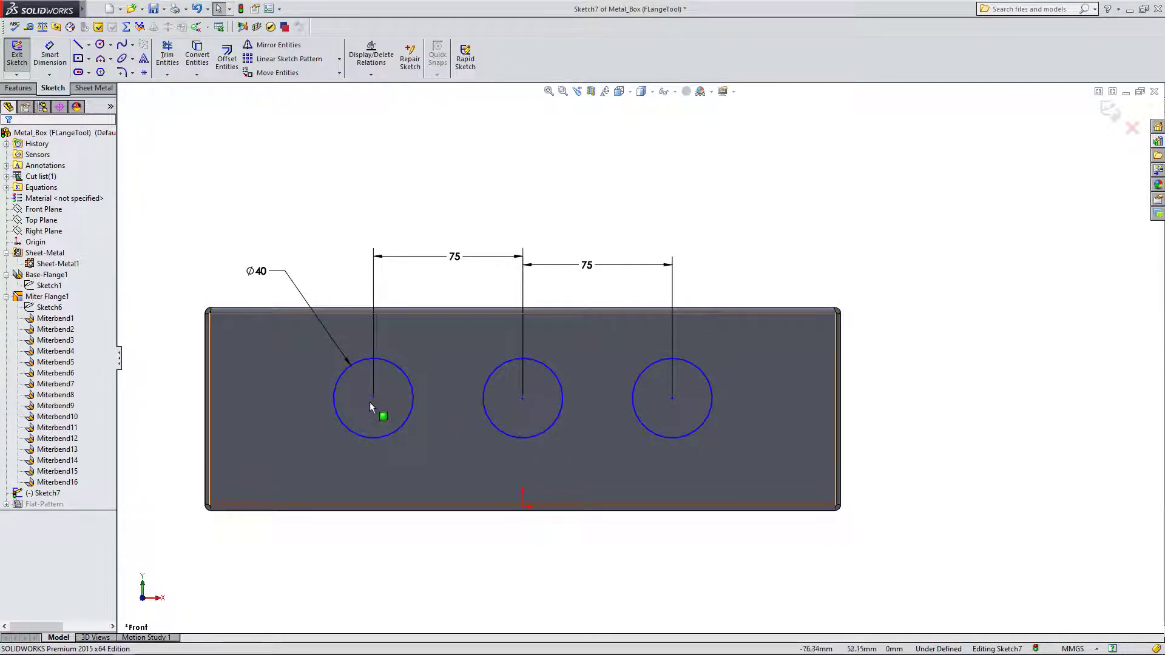
pyautogui.moveTo(373, 399)
pyautogui.mouseDown()
pyautogui.moveTo(378, 421)
pyautogui.moveTo(377, 385)
pyautogui.moveTo(377, 395)
pyautogui.mouseUp()
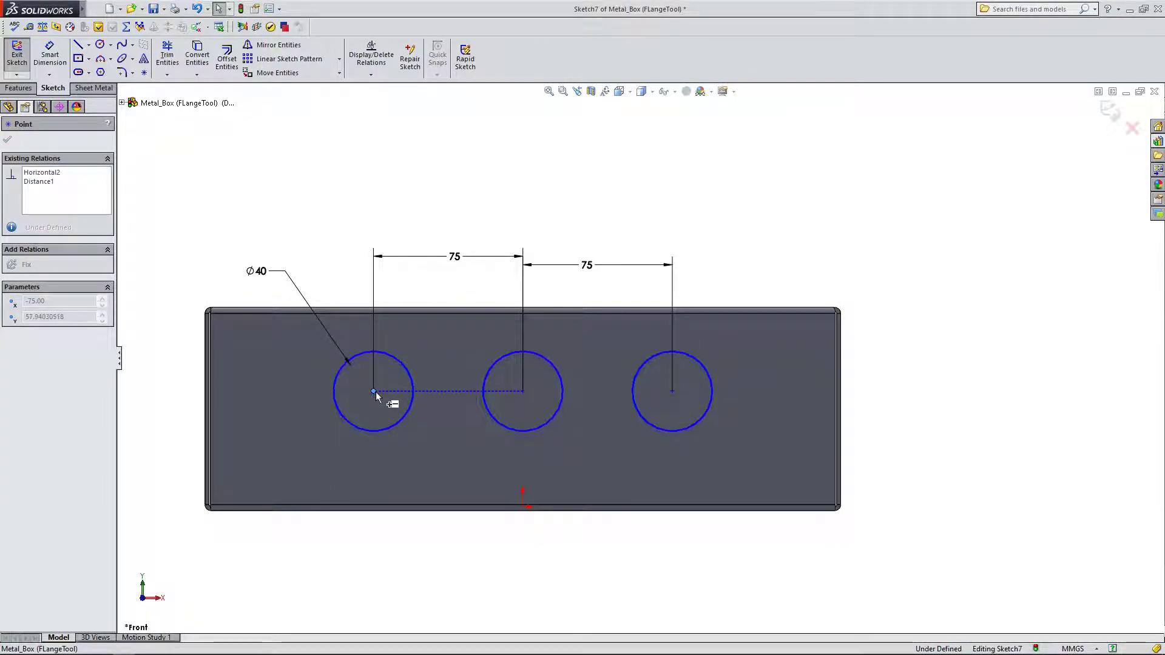
pyautogui.click(254, 218)
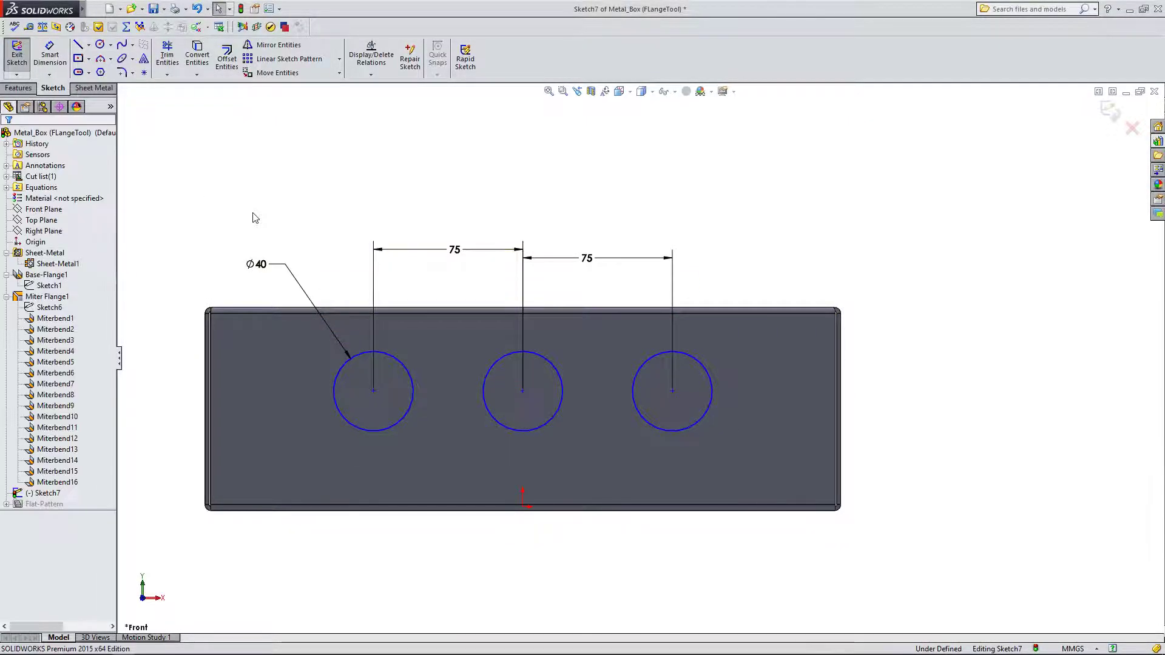
# Dimension the vertical distance between the middle circle's centre and the origin and set it to 40 mm.
pyautogui.scroll(-1, 406, 373)
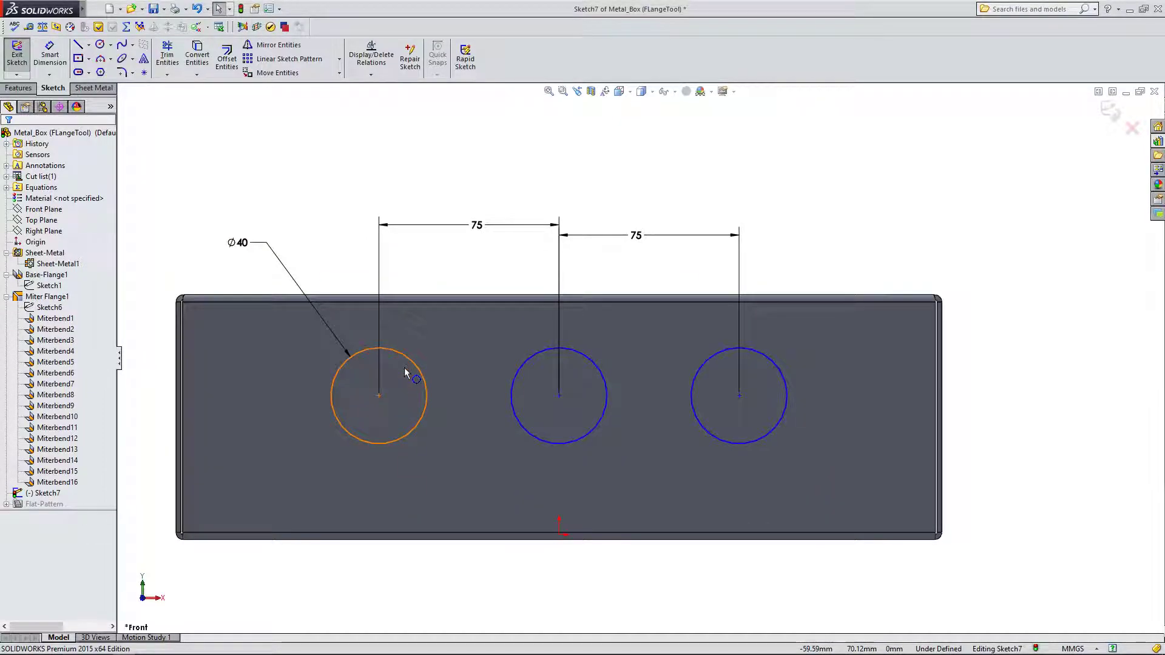
pyautogui.click(55, 62)
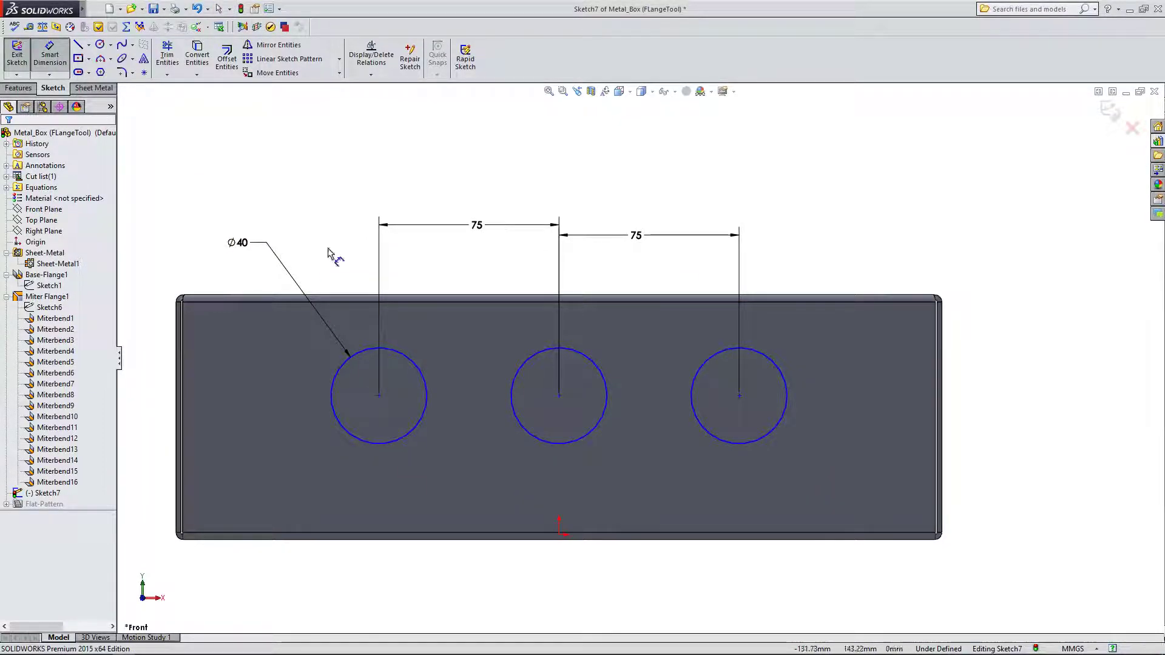
pyautogui.click(559, 395)
pyautogui.click(558, 535)
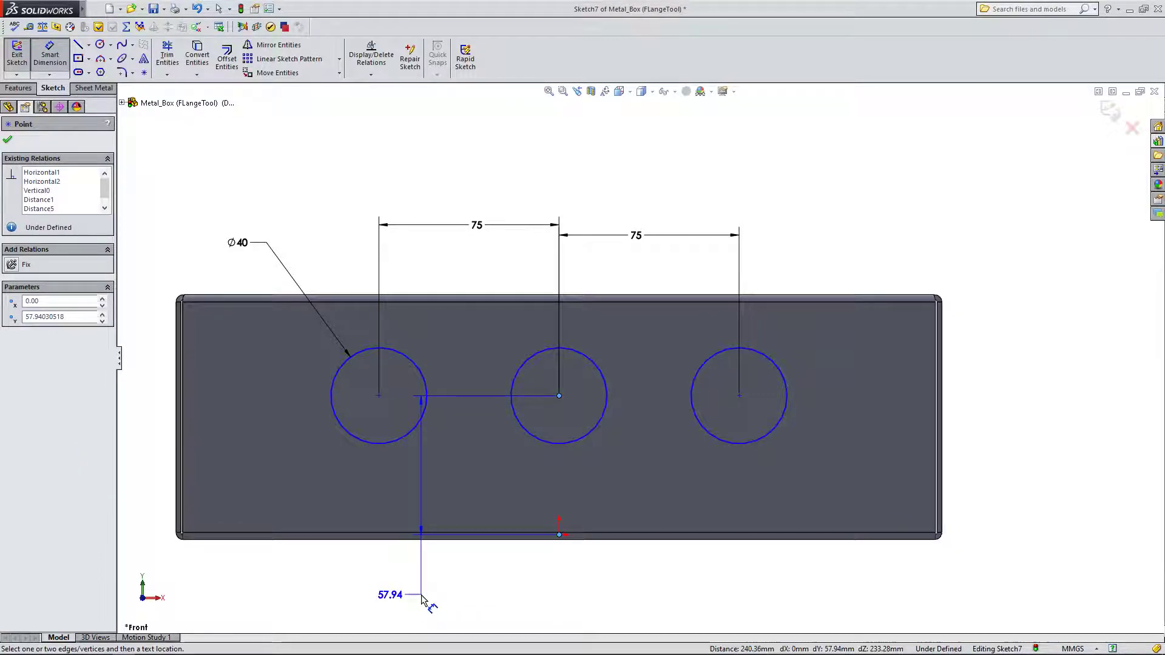
pyautogui.click(423, 601)
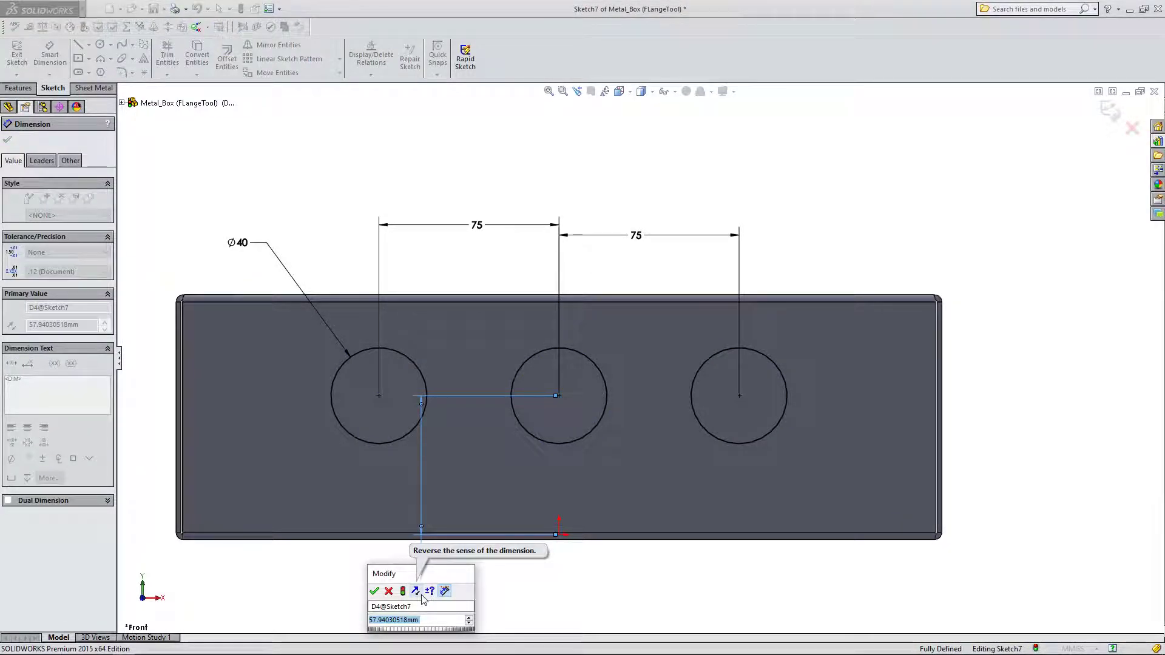
pyautogui.write('40')
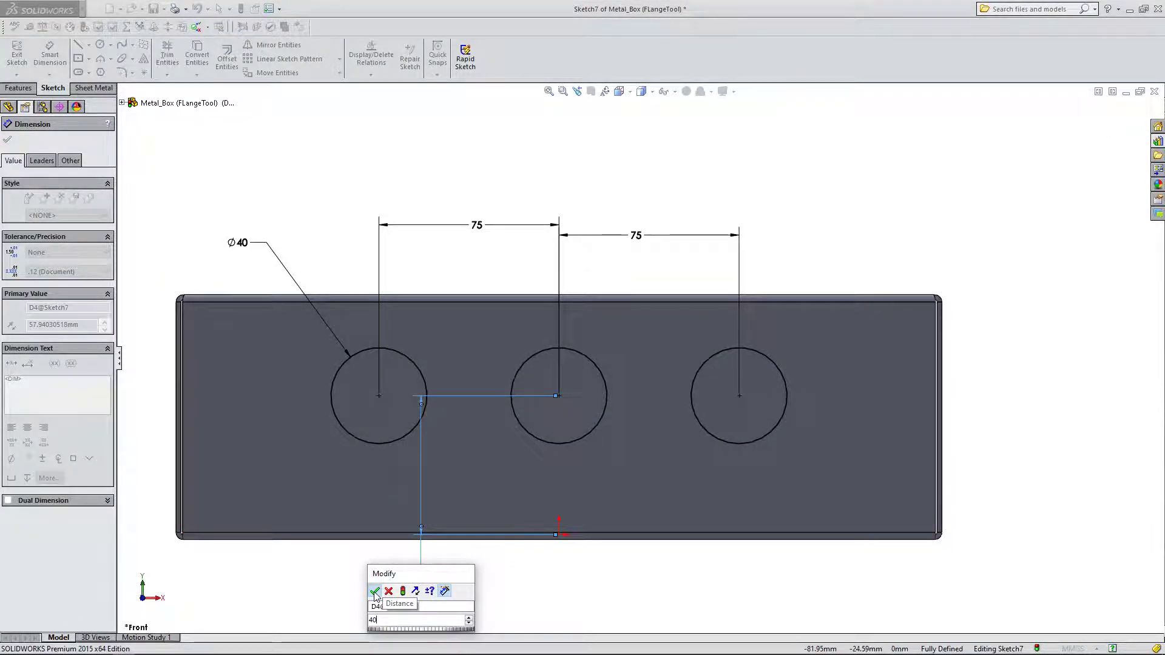
pyautogui.press('Return')
pyautogui.press('Escape')
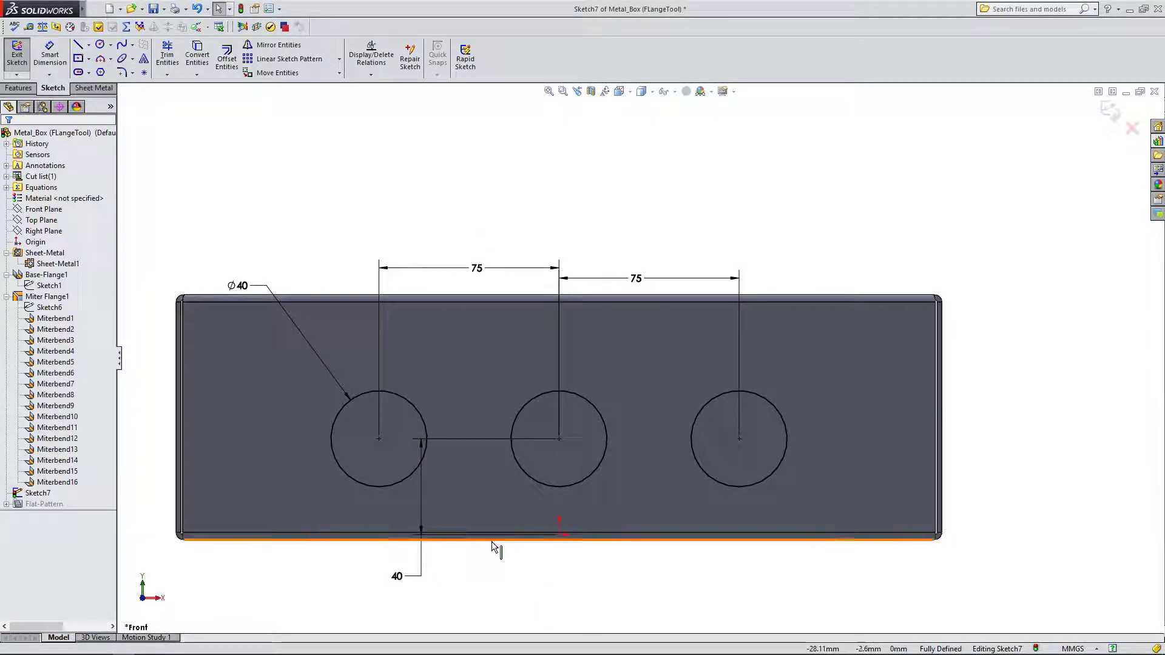
# Delete the 40 mm vertical dimension between the middle circle's centre and the origin.
pyautogui.scroll(-1, 493, 548)
pyautogui.click(580, 525)
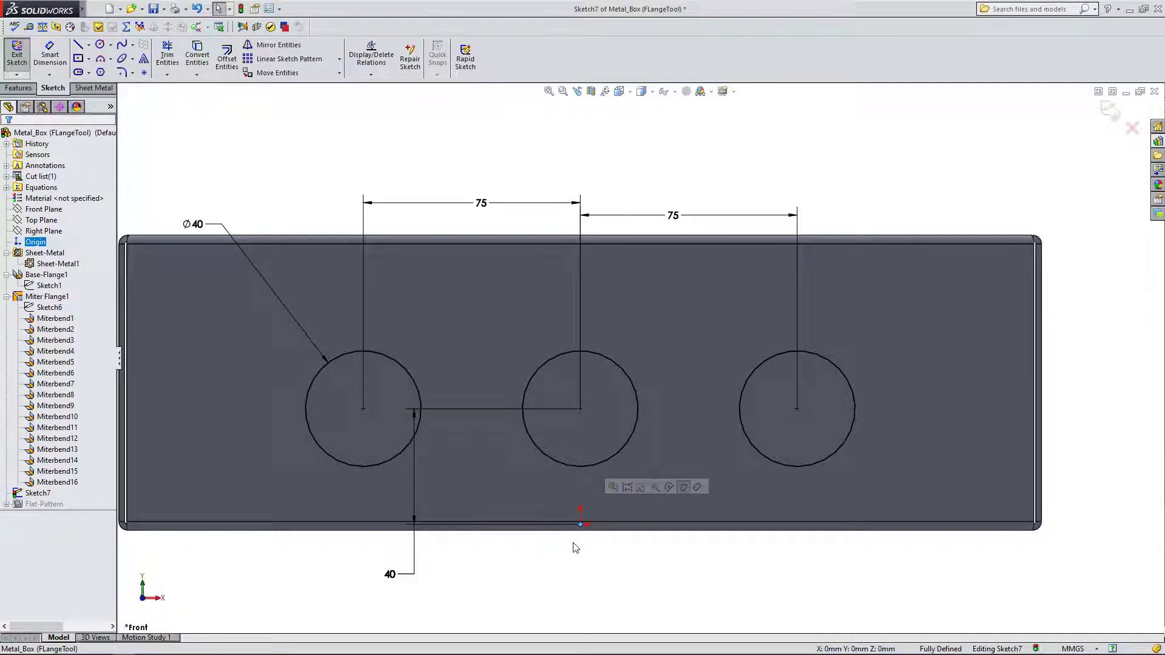
pyautogui.click(564, 524)
pyautogui.press('Delete')
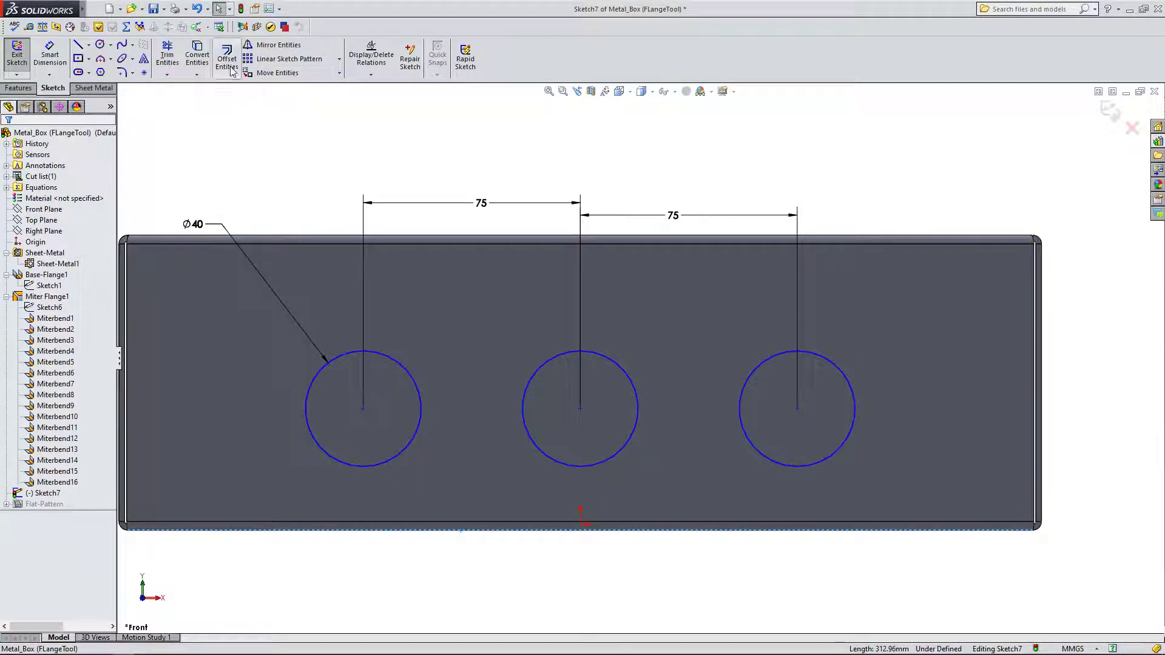
# Convert the wall's bottom edge into the sketch and dimension the middle circle's centre 42.5 mm above it.
pyautogui.click(198, 56)
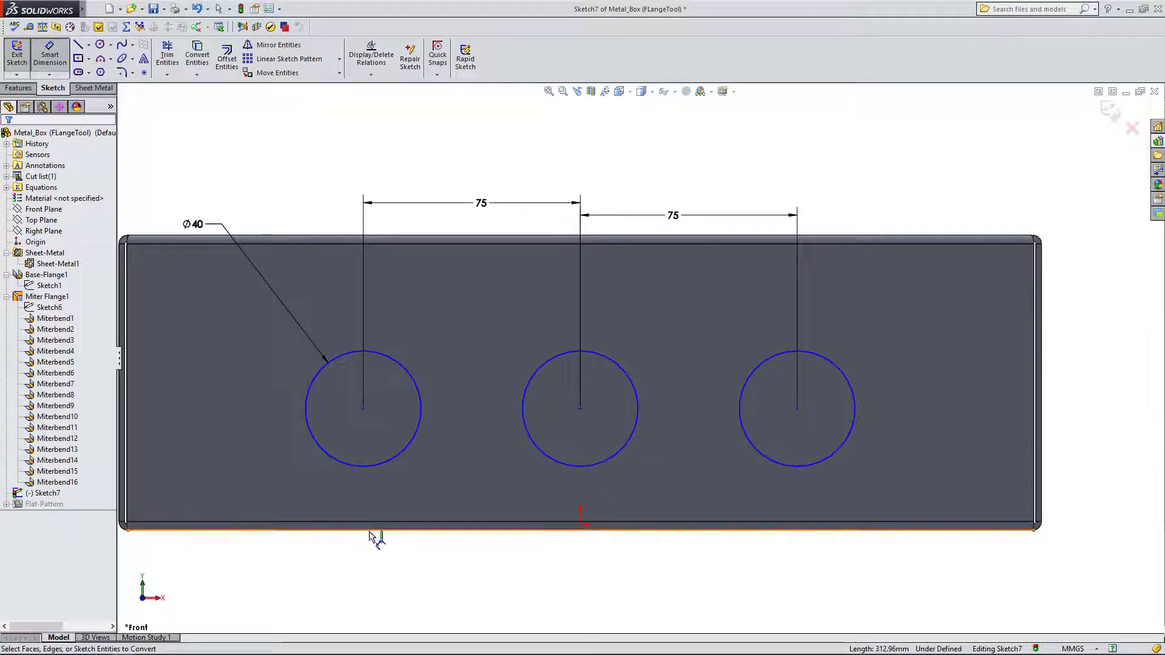
pyautogui.click(580, 408)
pyautogui.scroll(2, 592, 425)
pyautogui.click(519, 440)
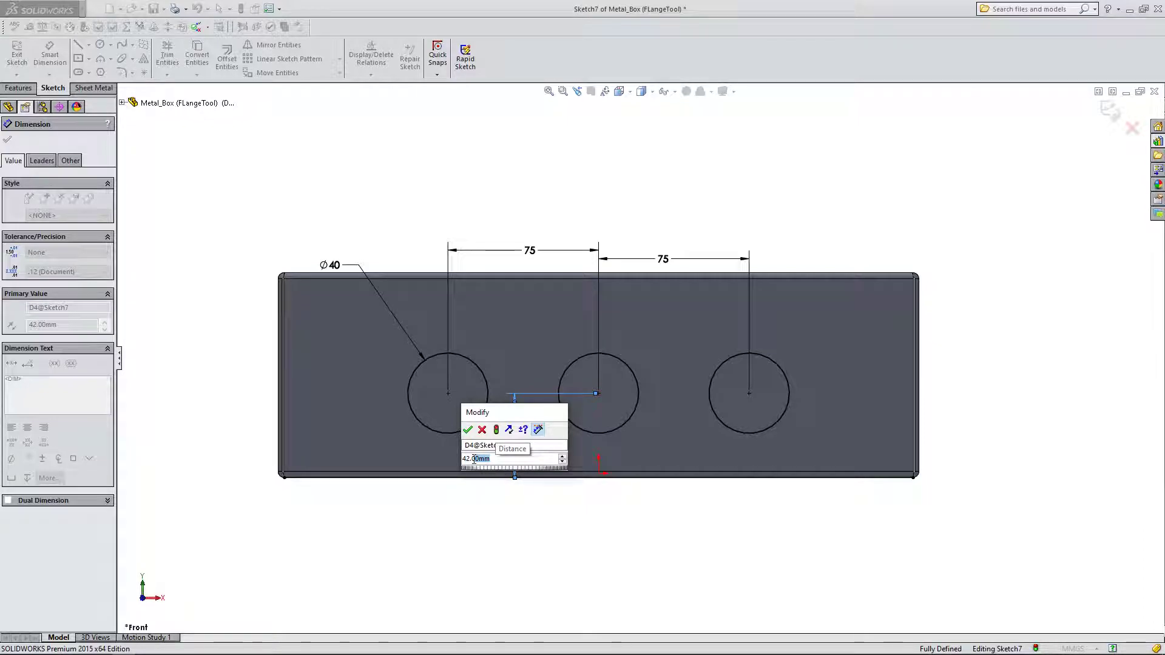
pyautogui.write('5')
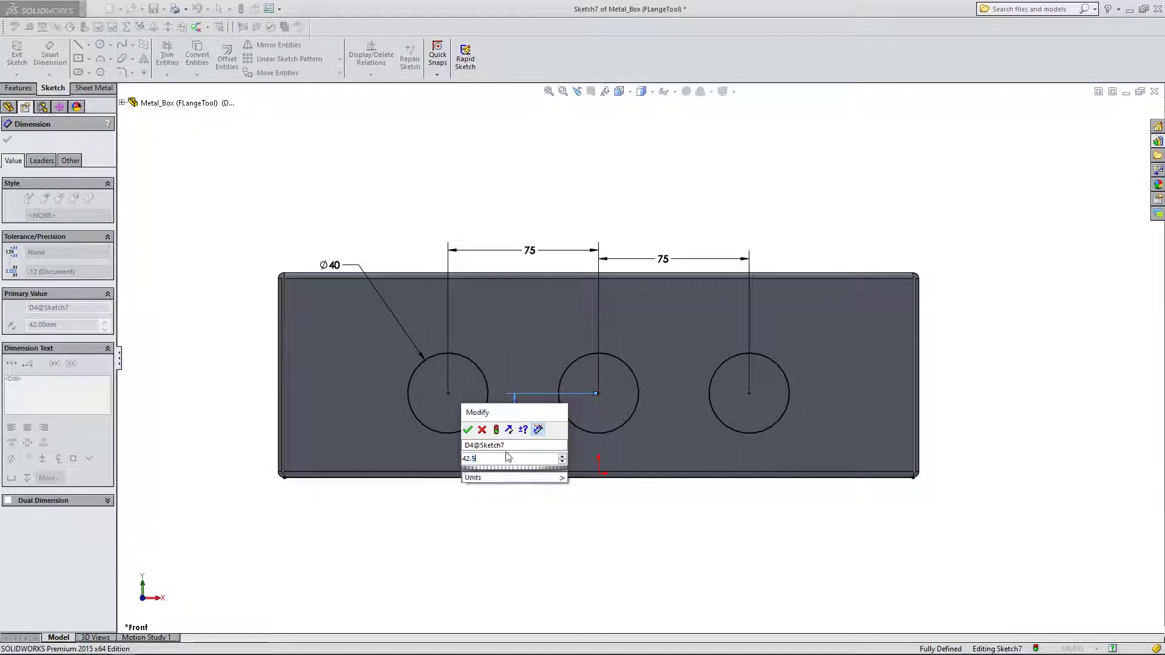
pyautogui.click(467, 430)
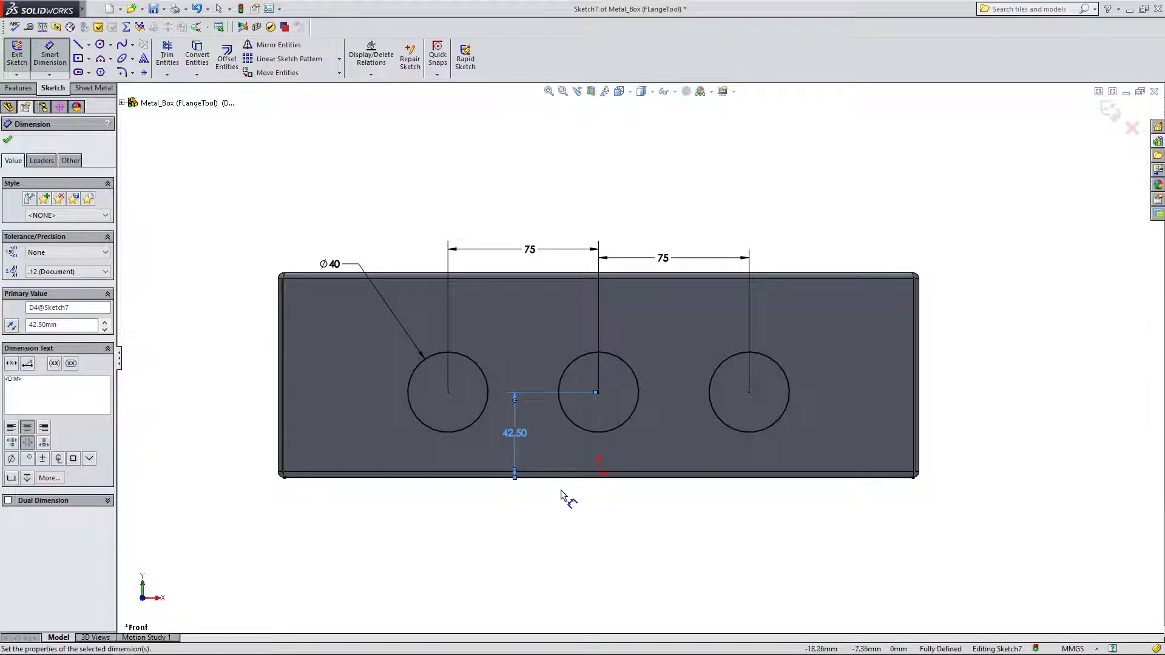
pyautogui.scroll(-2, 596, 403)
pyautogui.scroll(1, 596, 403)
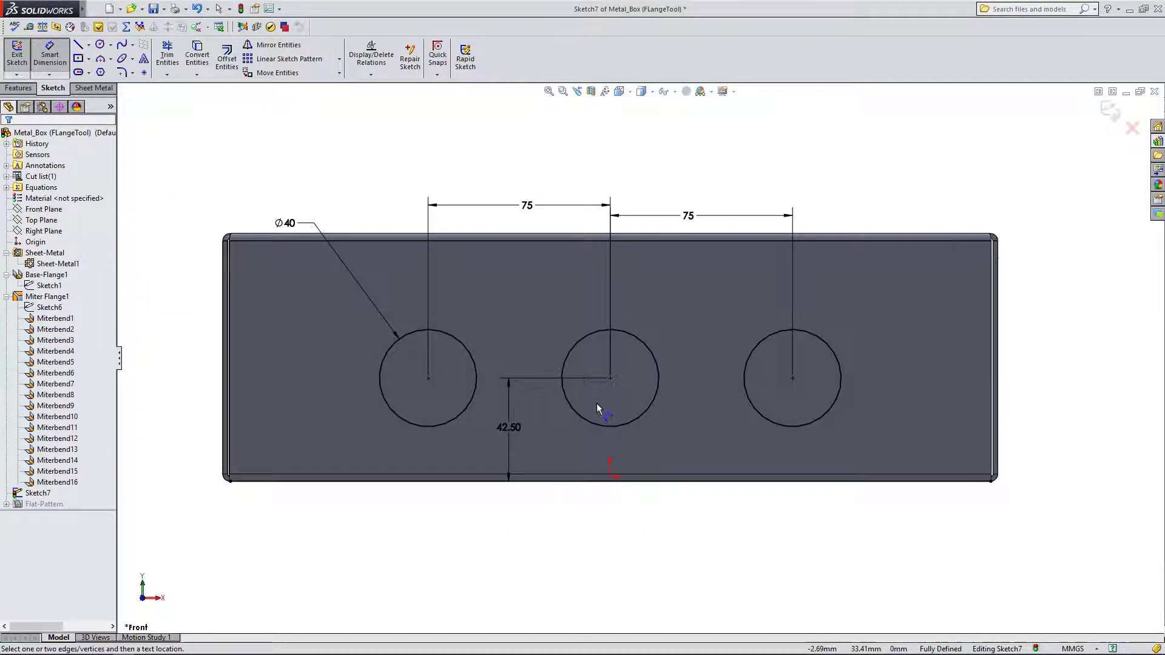
pyautogui.scroll(-1, 537, 380)
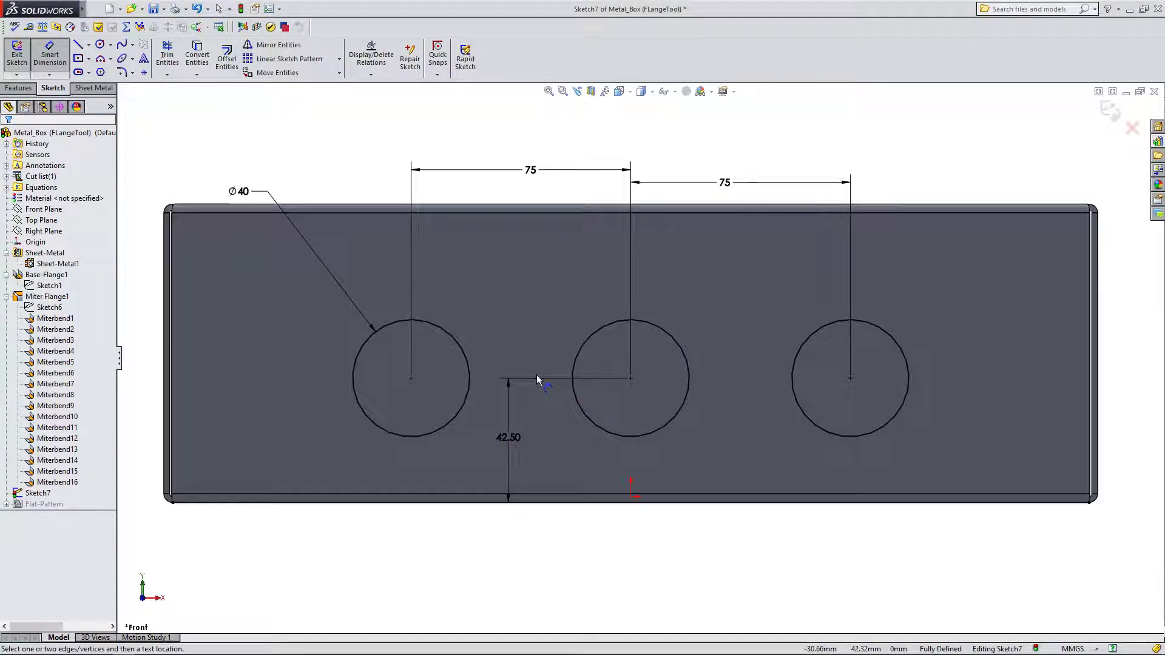
pyautogui.rightClick(506, 517)
pyautogui.click(498, 518)
pyautogui.press('Escape')
# Close the finished sketch of the three circles on the front wall.
pyautogui.scroll(5, 720, 478)
pyautogui.scroll(-2, 743, 344)
pyautogui.moveTo(744, 344); pyautogui.dragTo(723, 413, button='middle')
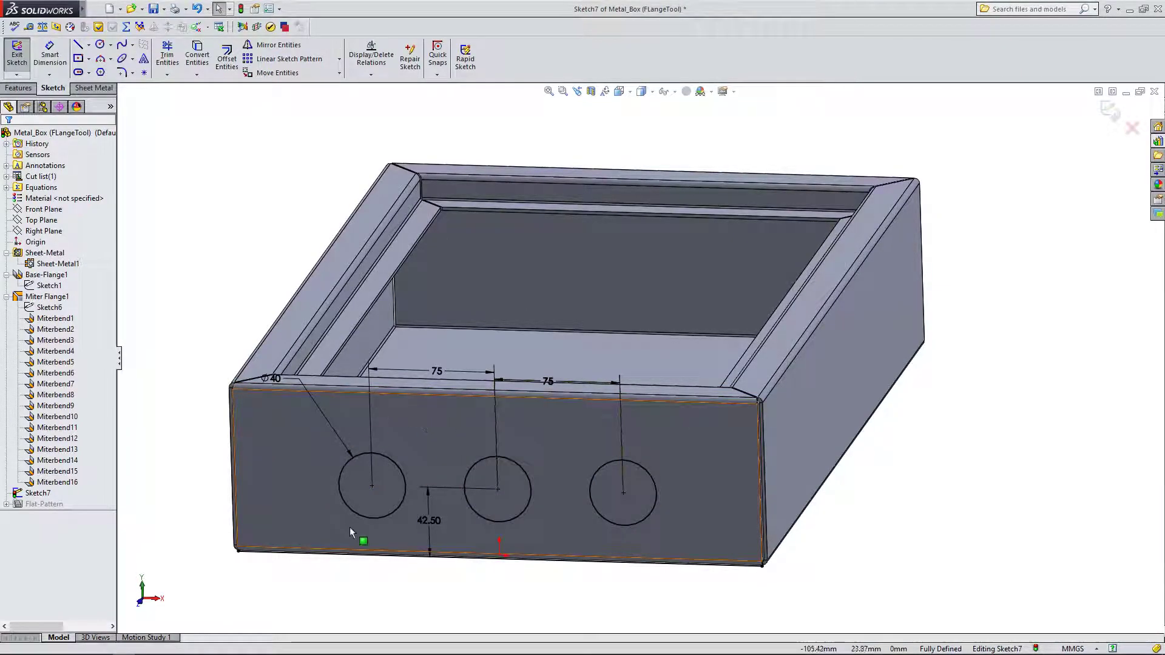
pyautogui.scroll(3, 534, 468)
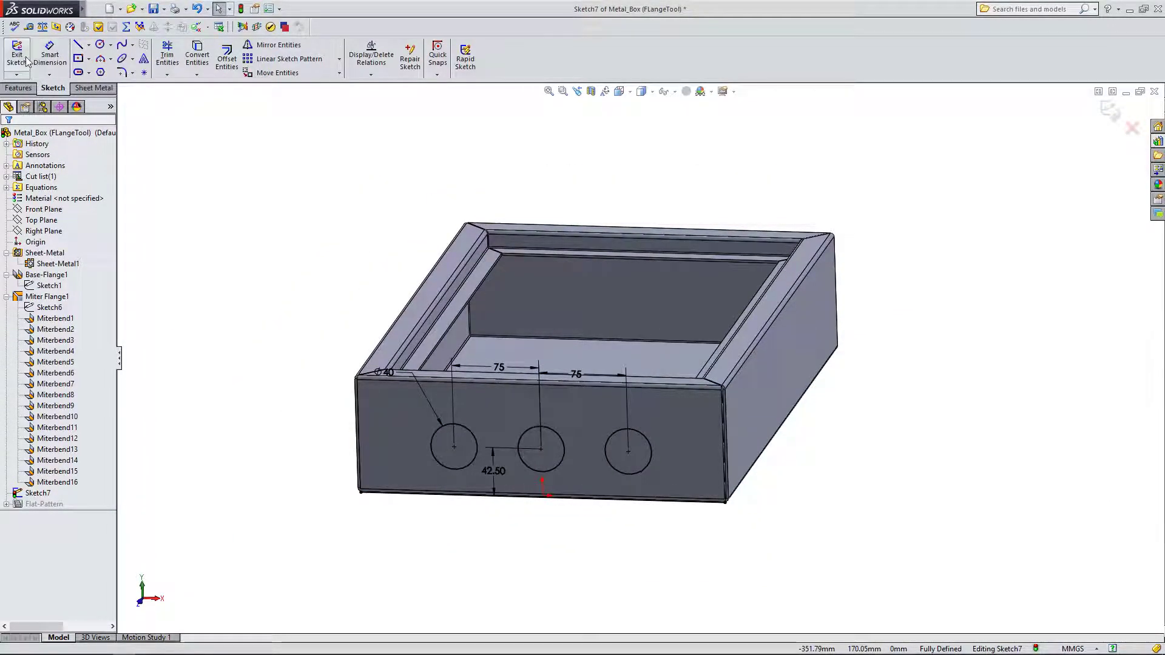
pyautogui.click(18, 57)
# Cut the three circle regions through the front wall with a blind Extruded Cut linked to the sheet thickness.
pyautogui.click(94, 88)
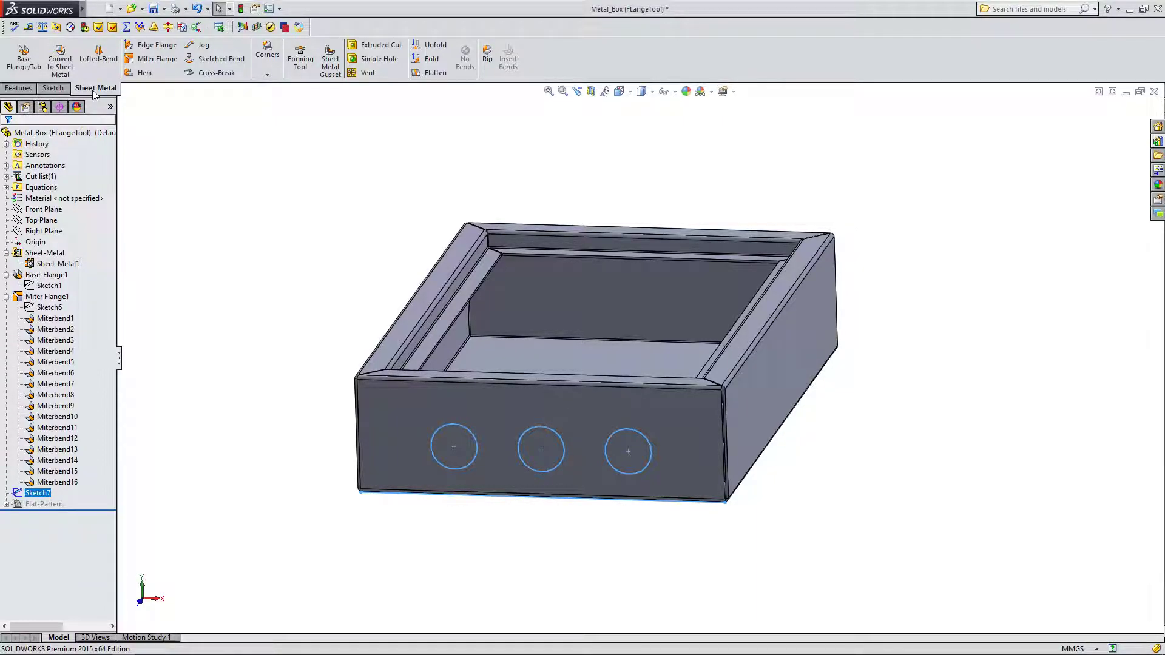
pyautogui.click(362, 47)
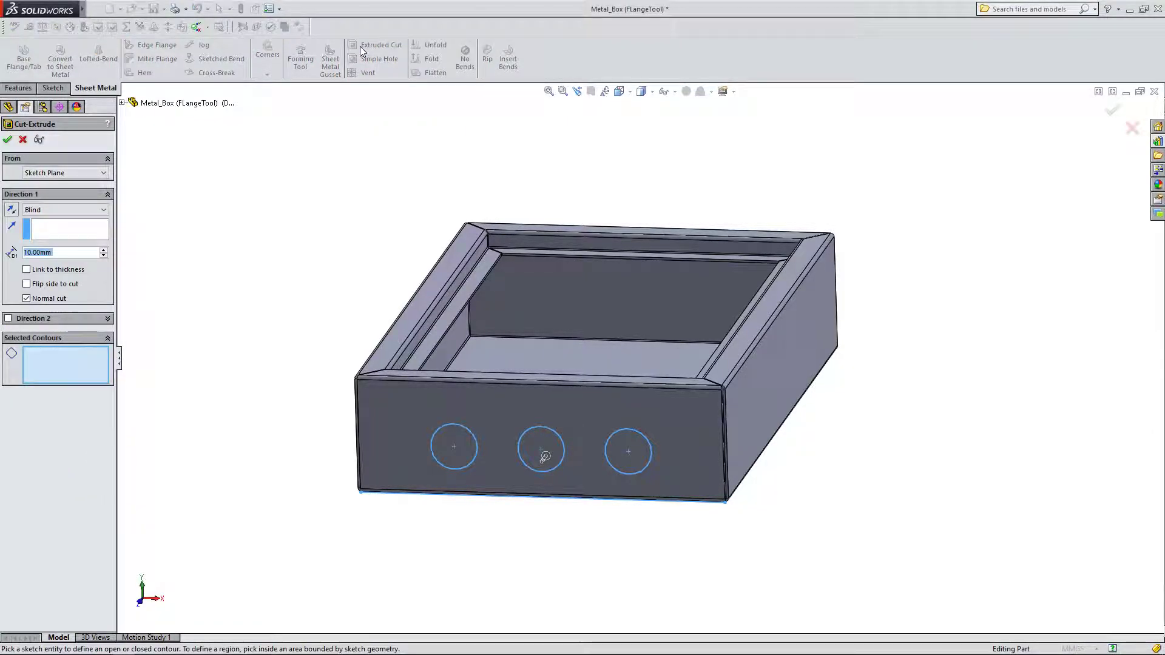
pyautogui.click(458, 439)
pyautogui.click(531, 446)
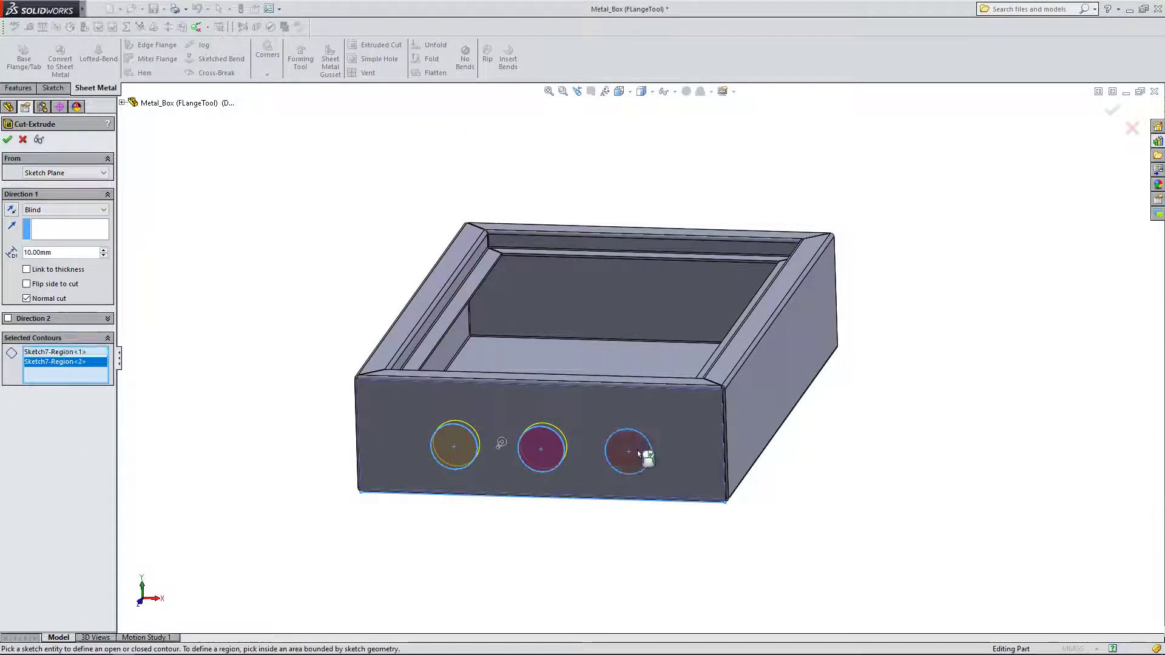
pyautogui.click(637, 450)
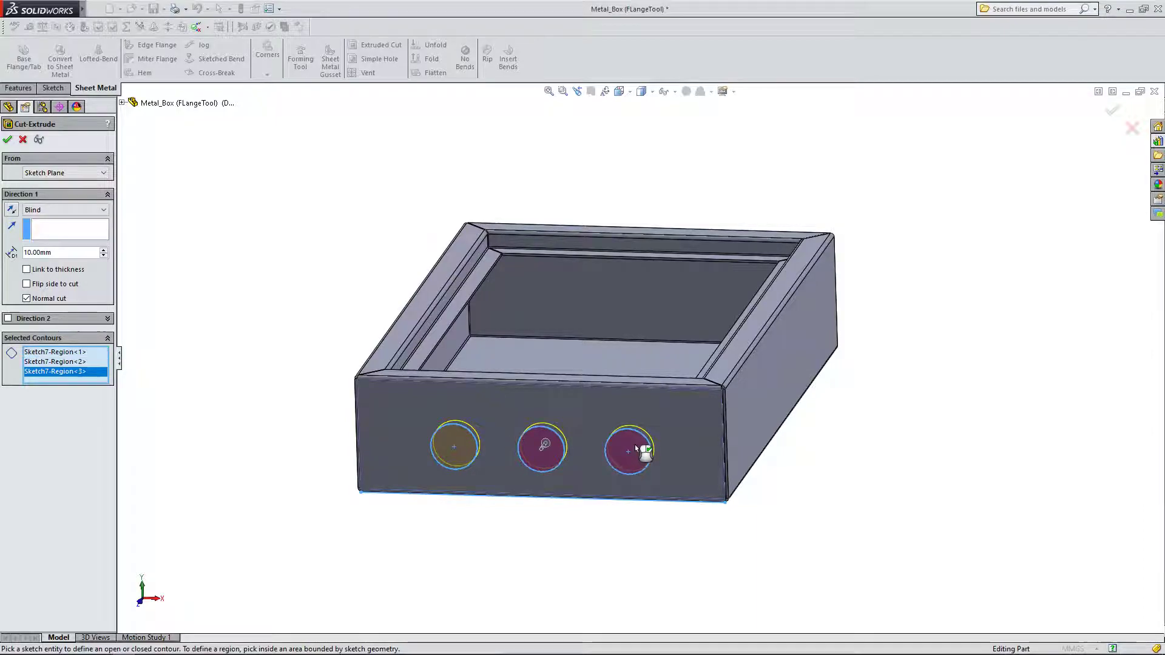
pyautogui.click(28, 270)
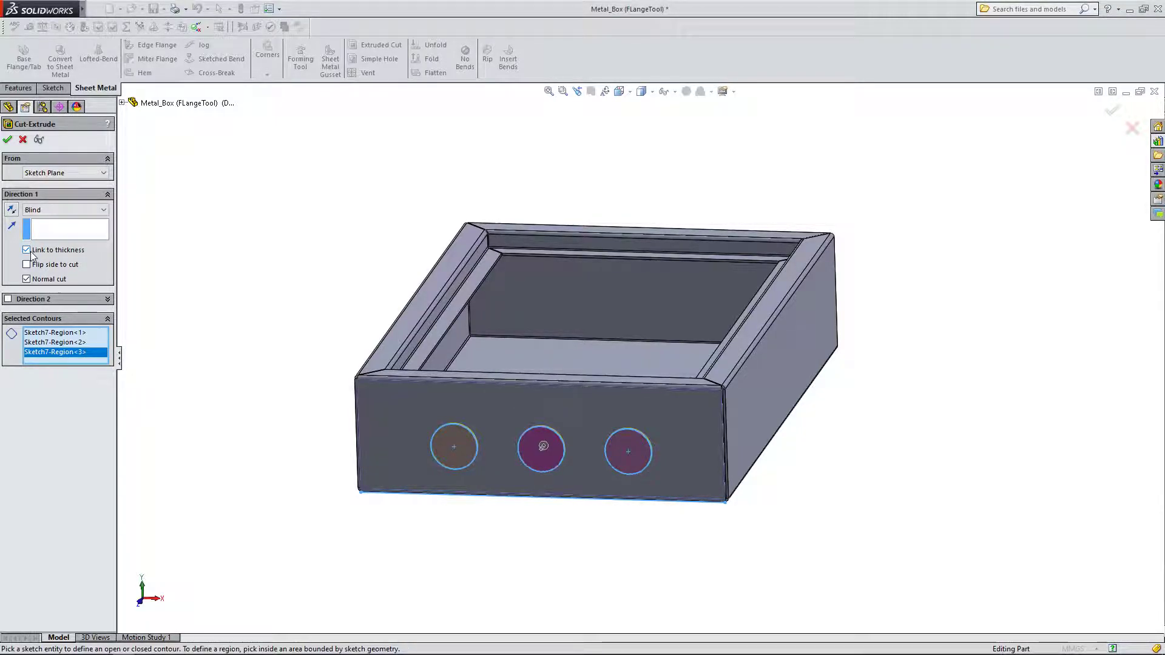
pyautogui.click(8, 140)
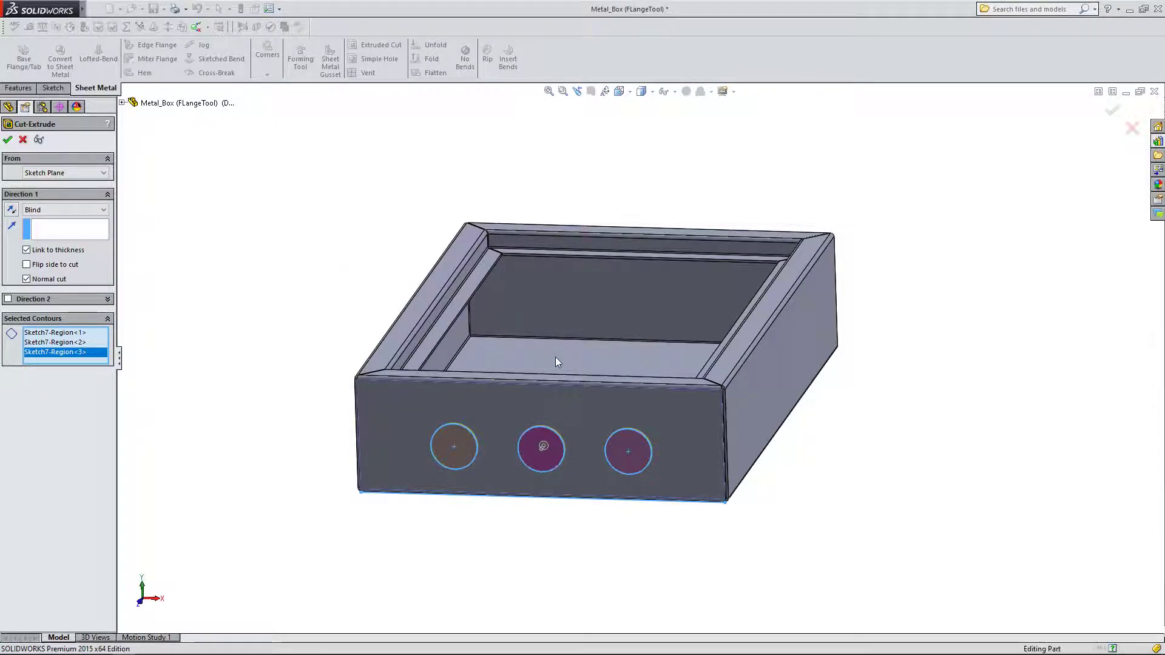
# Start a new sketch on the Front Plane.
pyautogui.moveTo(706, 399)
pyautogui.mouseDown(button='middle')
pyautogui.moveTo(710, 364)
pyautogui.moveTo(704, 404)
pyautogui.moveTo(715, 402)
pyautogui.mouseUp(button='middle')
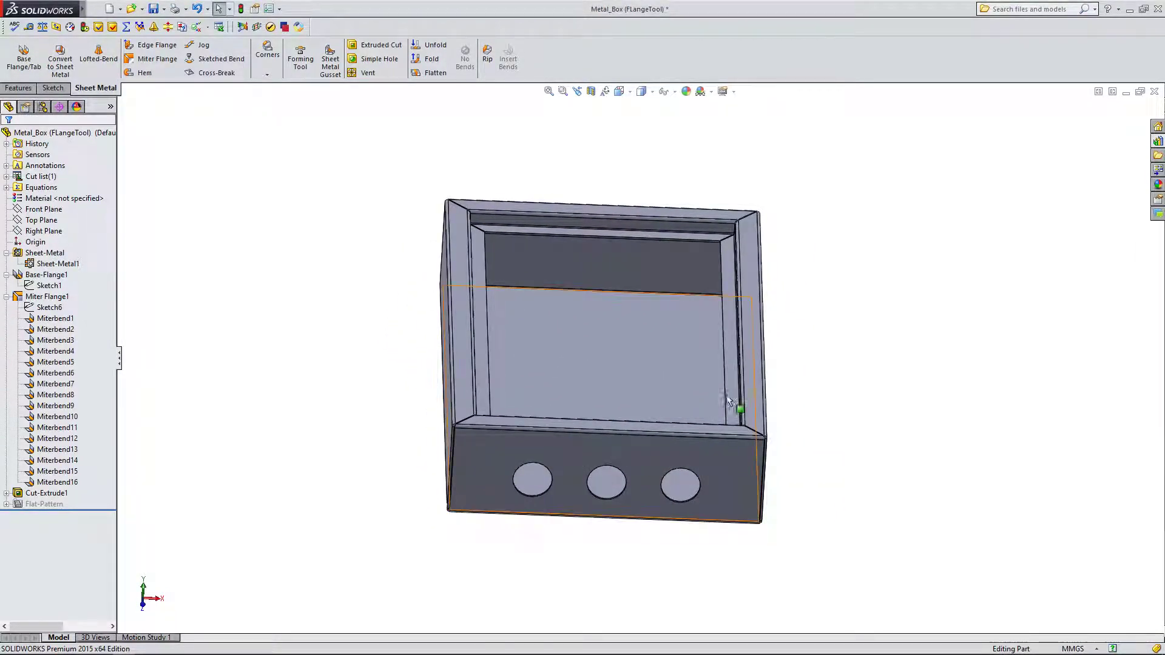
pyautogui.moveTo(775, 322)
pyautogui.mouseDown(button='middle')
pyautogui.moveTo(760, 314)
pyautogui.moveTo(791, 300)
pyautogui.moveTo(795, 344)
pyautogui.moveTo(706, 279)
pyautogui.moveTo(766, 308)
pyautogui.mouseUp(button='middle')
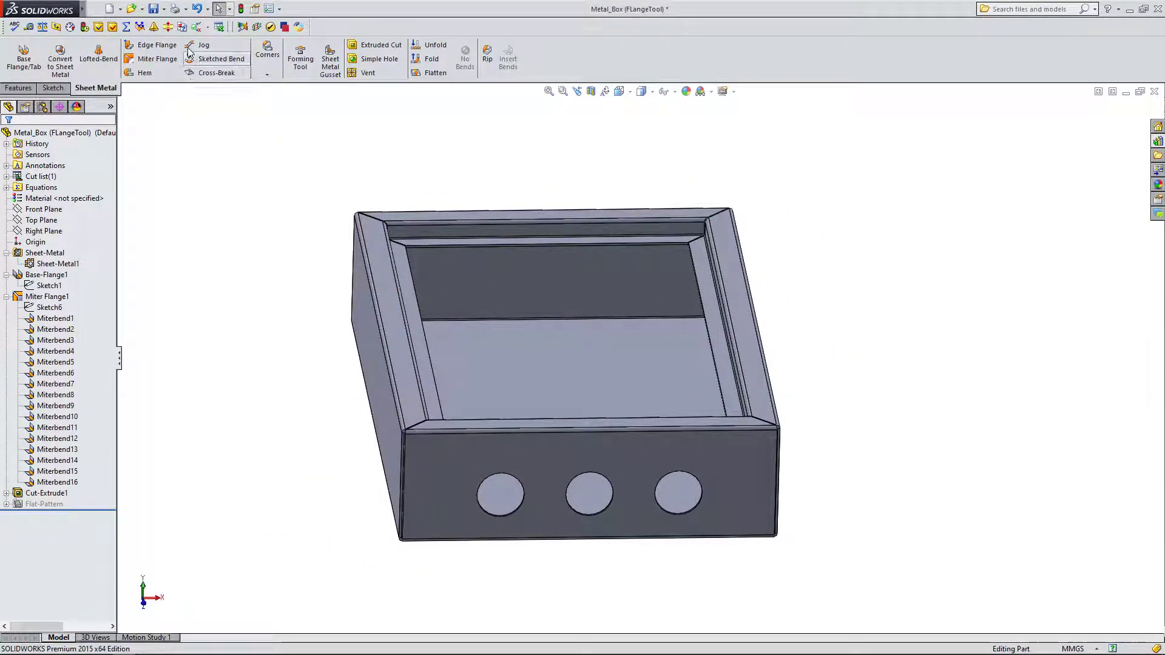
pyautogui.scroll(-4, 685, 242)
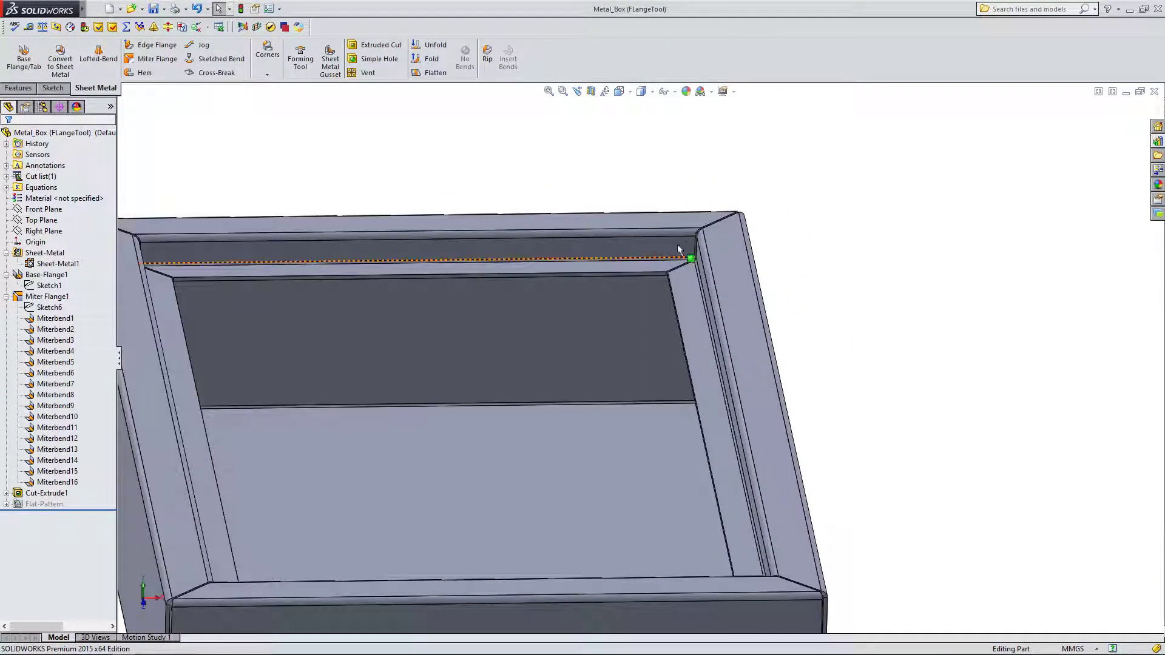
pyautogui.click(647, 250)
pyautogui.scroll(4, 648, 251)
pyautogui.click(819, 281)
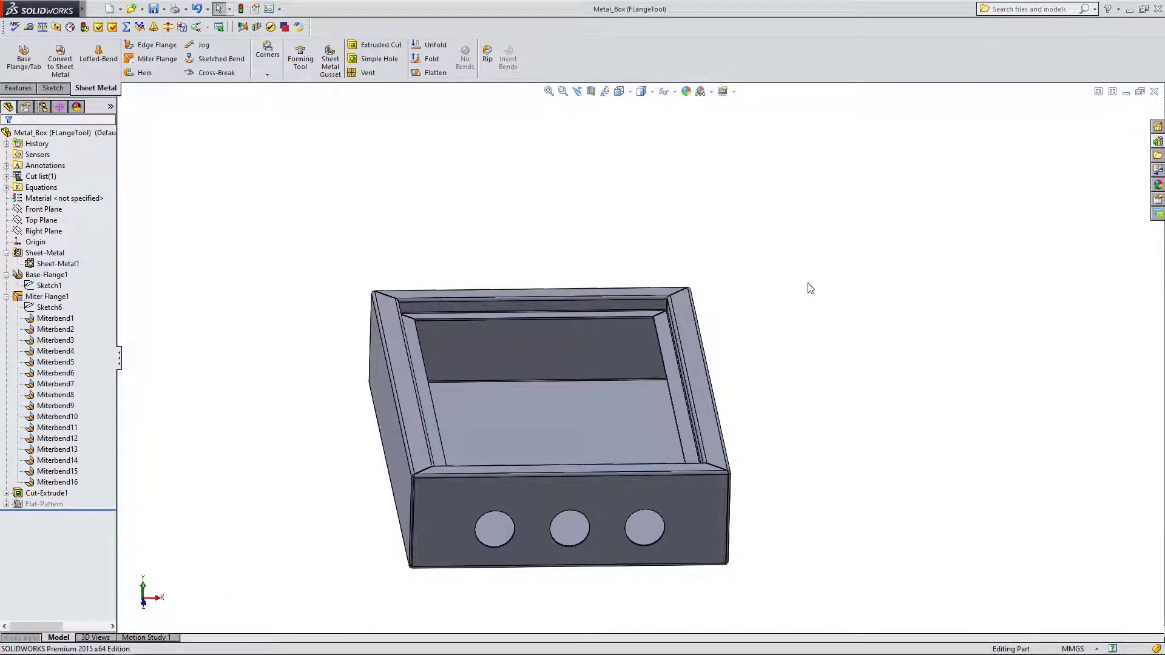
pyautogui.click(34, 210)
pyautogui.moveTo(247, 338); pyautogui.dragTo(258, 377, button='middle')
pyautogui.moveTo(284, 447)
pyautogui.mouseDown(button='middle')
pyautogui.moveTo(297, 390)
pyautogui.moveTo(274, 432)
pyautogui.mouseUp(button='middle')
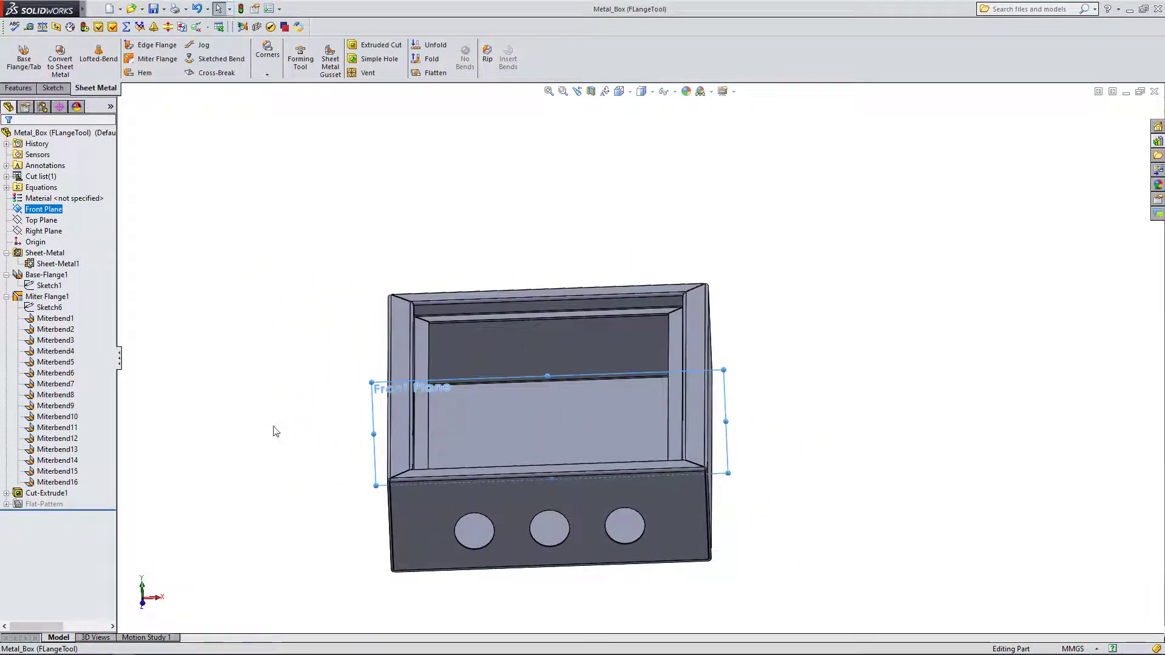
pyautogui.click(53, 88)
pyautogui.click(17, 55)
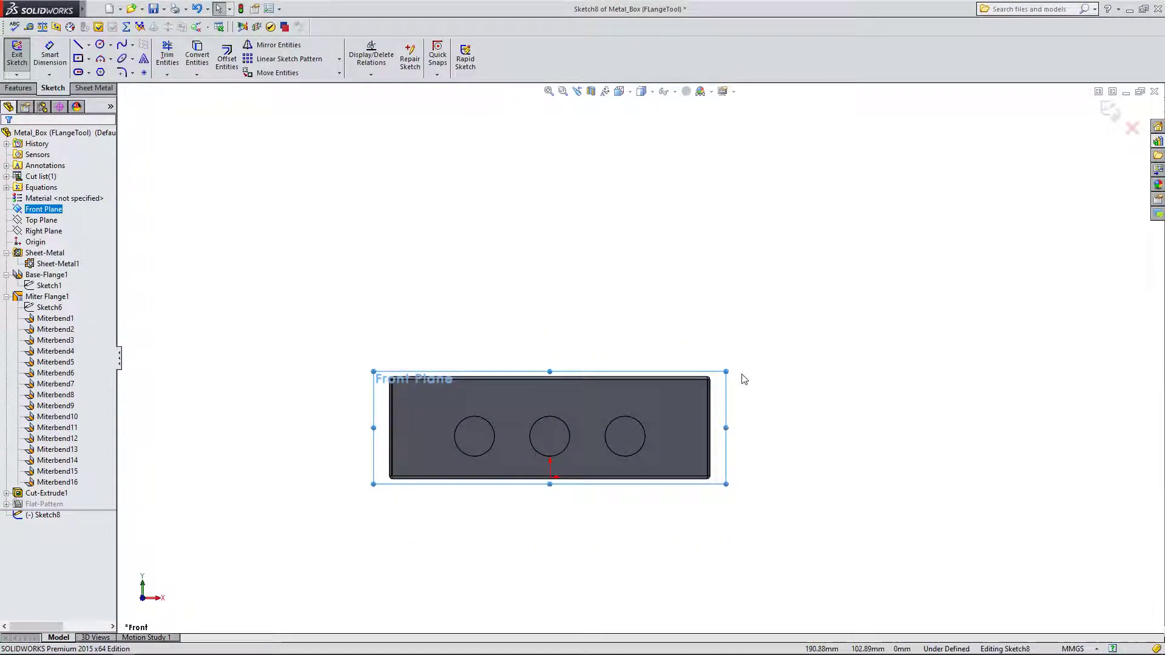
# Change the model's display style to Hidden Lines Visible to expose the inner lip's profile.
pyautogui.scroll(-3, 741, 377)
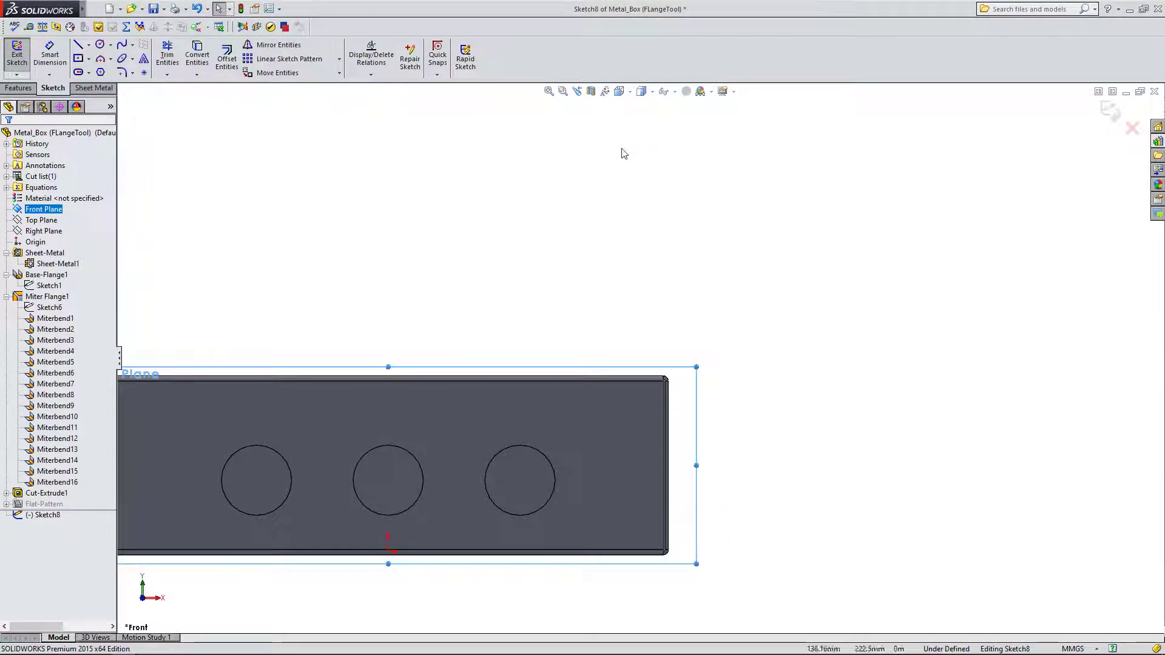
pyautogui.click(643, 94)
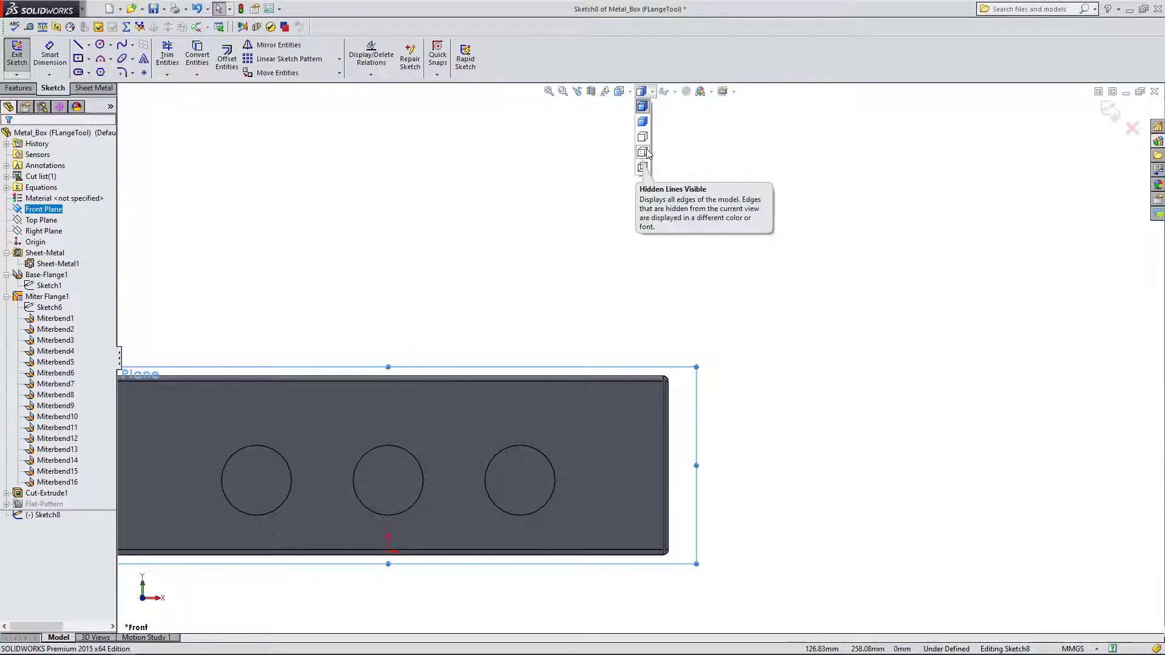
pyautogui.click(645, 152)
pyautogui.scroll(2, 706, 239)
pyautogui.scroll(-2, 416, 464)
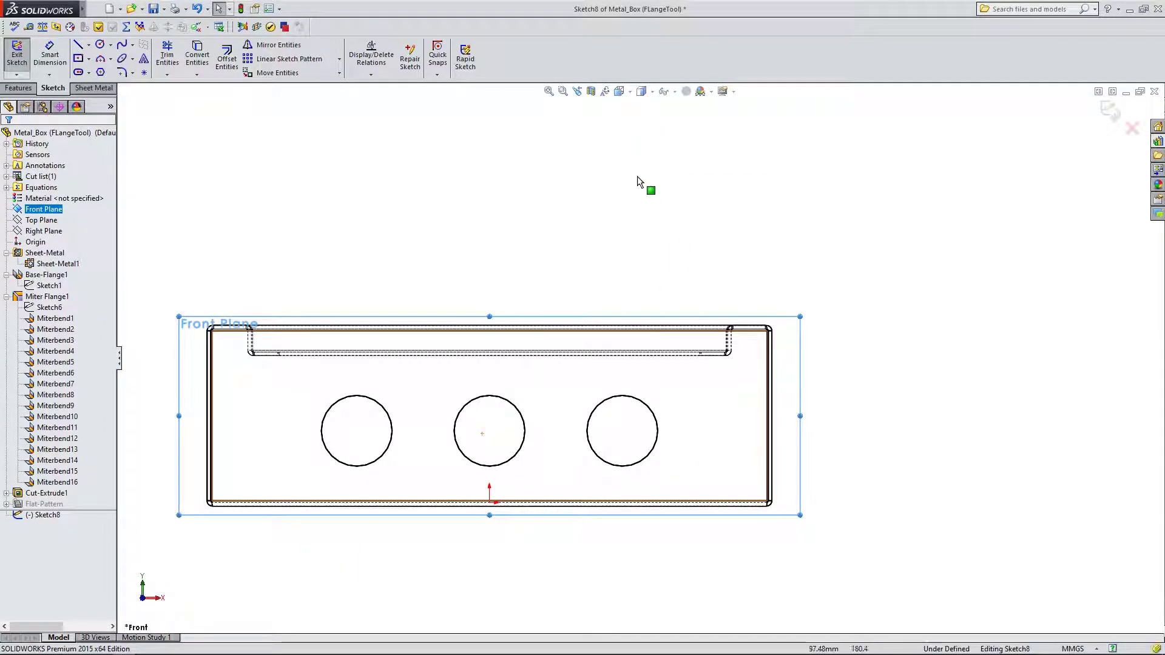
pyautogui.scroll(-5, 741, 286)
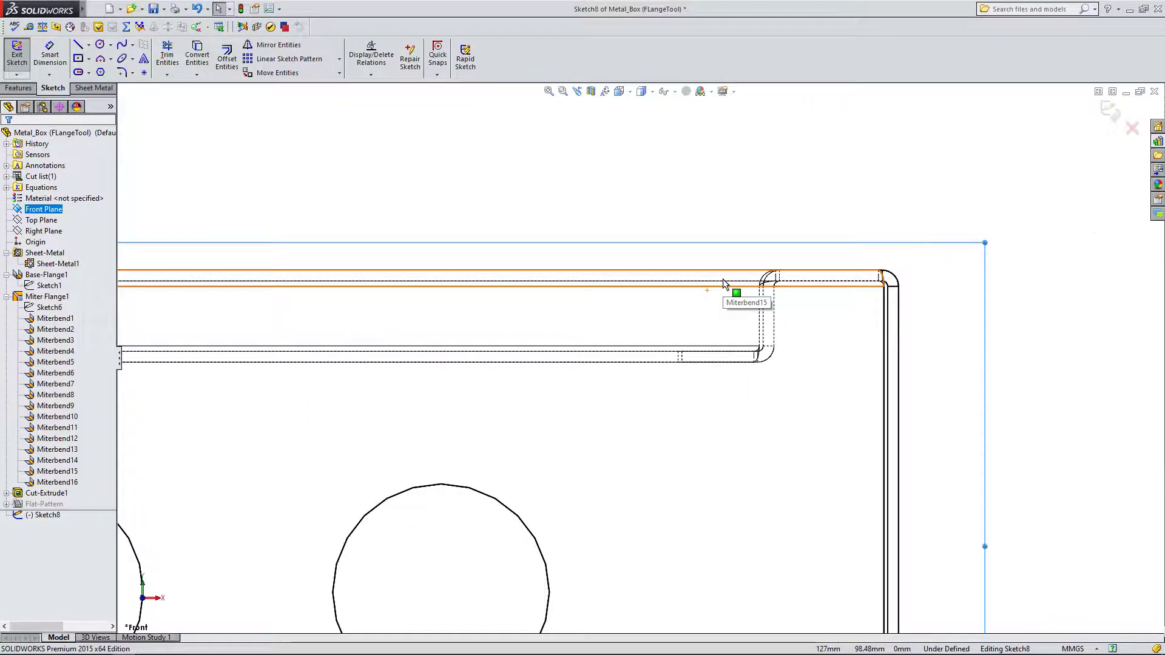
pyautogui.scroll(3, 728, 176)
pyautogui.scroll(-3, 643, 382)
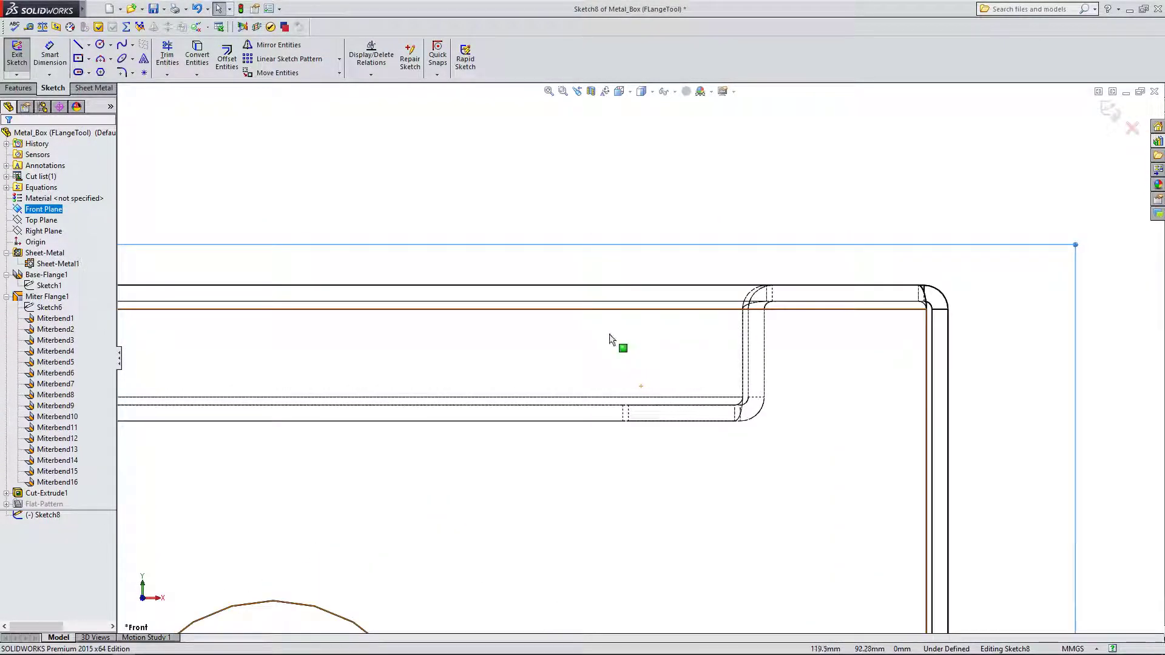
# Sketch a small circle inside the inner lip's upright wall, near its right end.
pyautogui.click(101, 46)
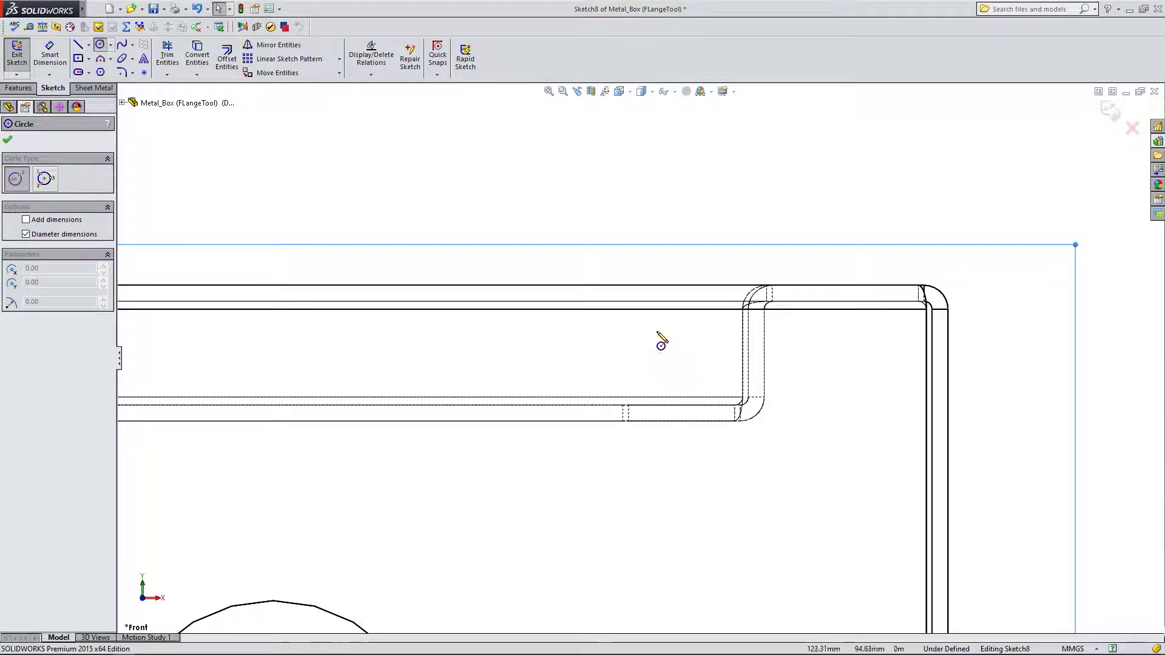
pyautogui.moveTo(630, 347); pyautogui.dragTo(647, 369)
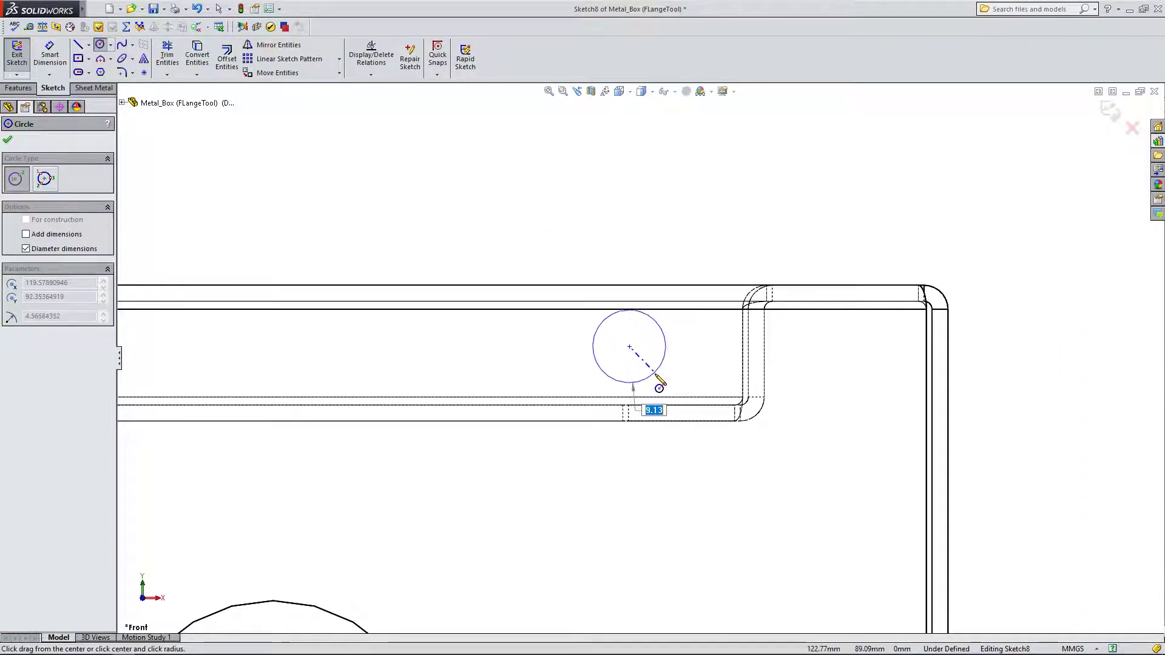
pyautogui.click(7, 140)
# Shift the small circle slightly down to about mid-height of the inner lip's upright wall.
pyautogui.scroll(6, 653, 267)
pyautogui.moveTo(653, 267)
pyautogui.mouseDown(button='middle')
pyautogui.moveTo(502, 267)
pyautogui.moveTo(510, 291)
pyautogui.moveTo(494, 286)
pyautogui.moveTo(511, 282)
pyautogui.moveTo(546, 398)
pyautogui.moveTo(512, 285)
pyautogui.mouseUp(button='middle')
pyautogui.click(634, 331)
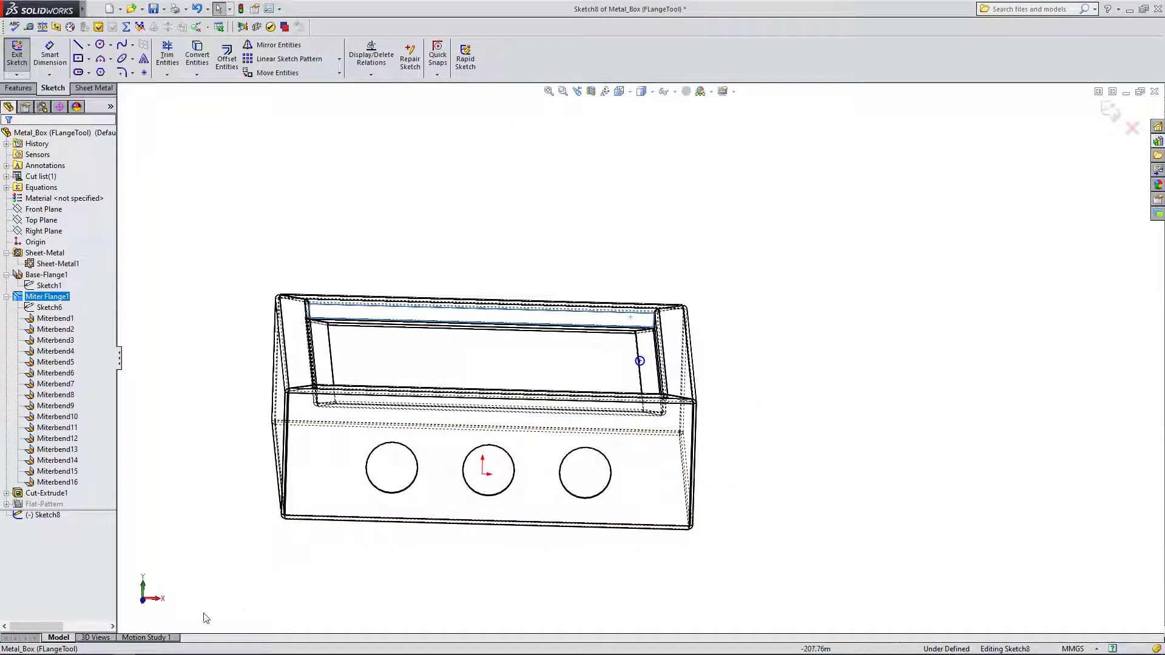
pyautogui.click(143, 602)
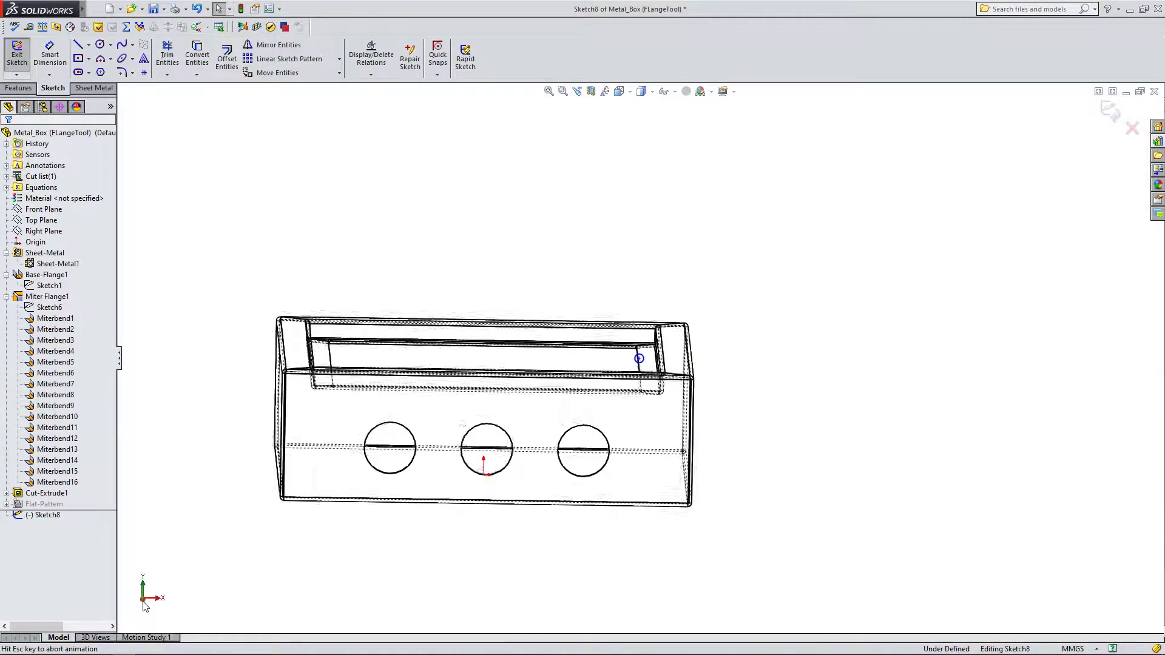
pyautogui.scroll(-4, 608, 338)
pyautogui.scroll(-2, 677, 385)
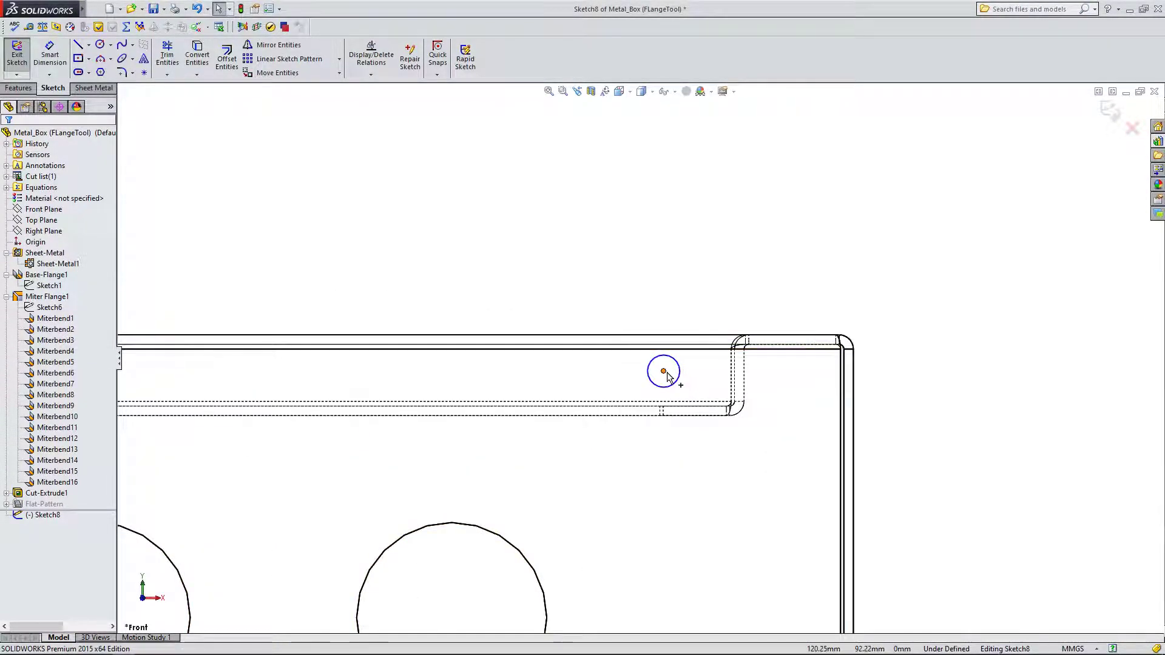
pyautogui.scroll(-3, 671, 379)
pyautogui.moveTo(653, 368); pyautogui.dragTo(652, 375)
pyautogui.click(668, 226)
pyautogui.scroll(4, 645, 364)
pyautogui.scroll(-6, 663, 368)
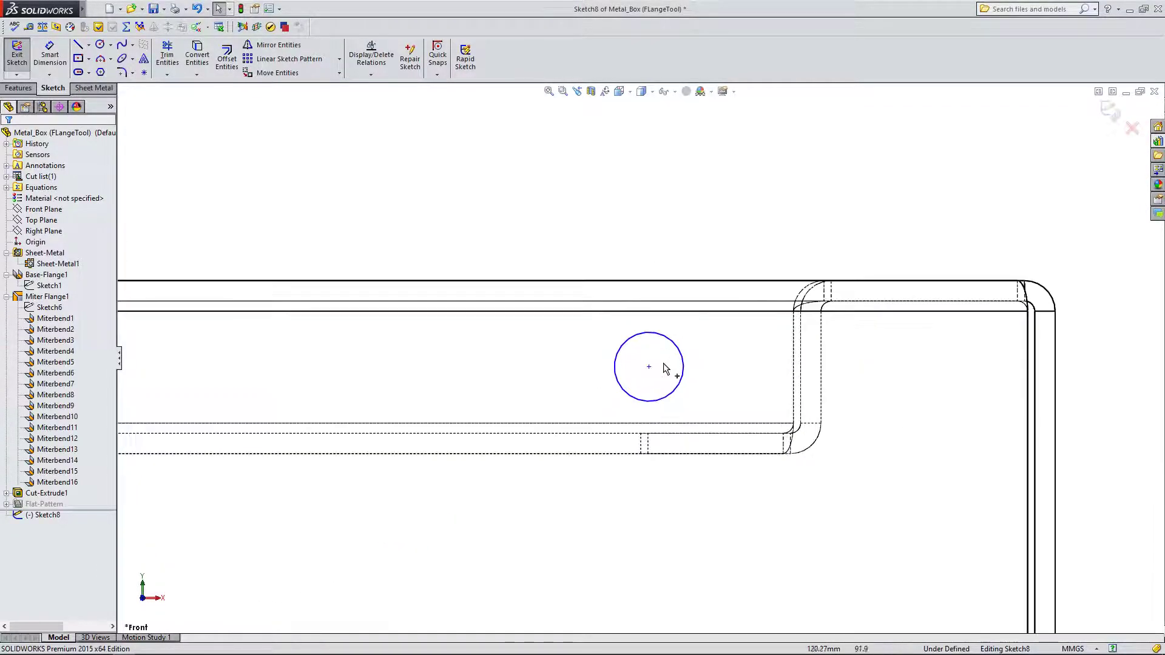
# Convert the lower horizontal edge of the inner lip's upright wall into the sketch.
pyautogui.scroll(2, 686, 367)
pyautogui.scroll(3, 650, 224)
pyautogui.moveTo(650, 224)
pyautogui.mouseDown(button='middle')
pyautogui.moveTo(661, 231)
pyautogui.moveTo(509, 233)
pyautogui.mouseUp(button='middle')
pyautogui.scroll(-2, 292, 230)
pyautogui.moveTo(407, 229); pyautogui.dragTo(489, 263, button='middle')
pyautogui.scroll(1, 586, 261)
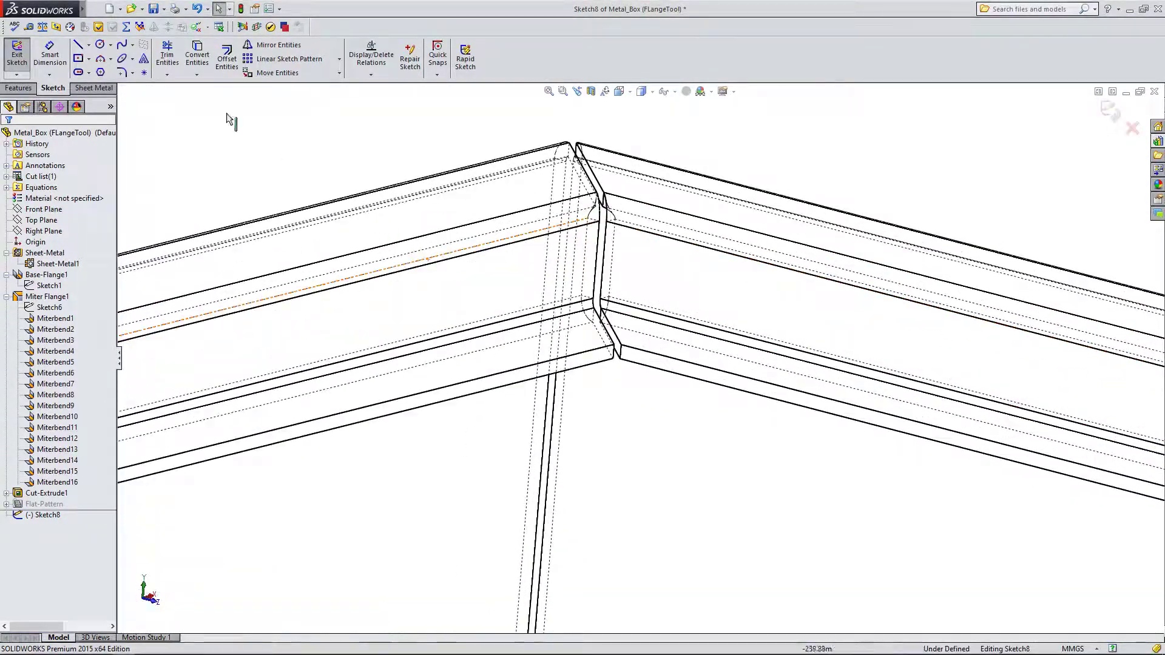
pyautogui.click(197, 56)
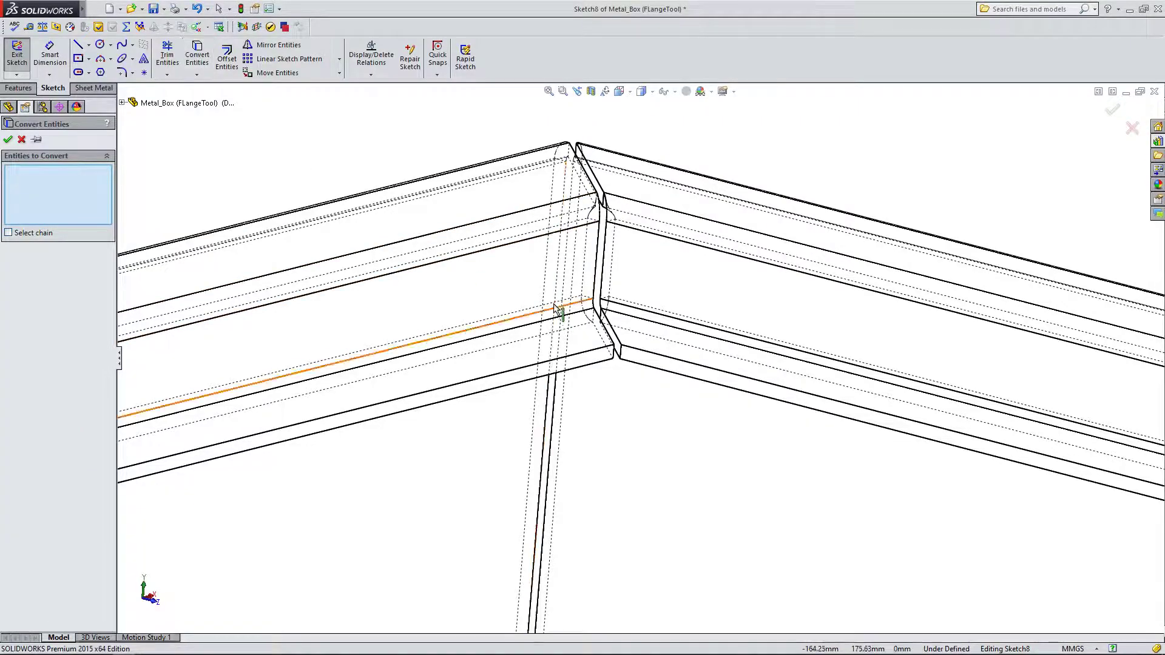
pyautogui.click(544, 259)
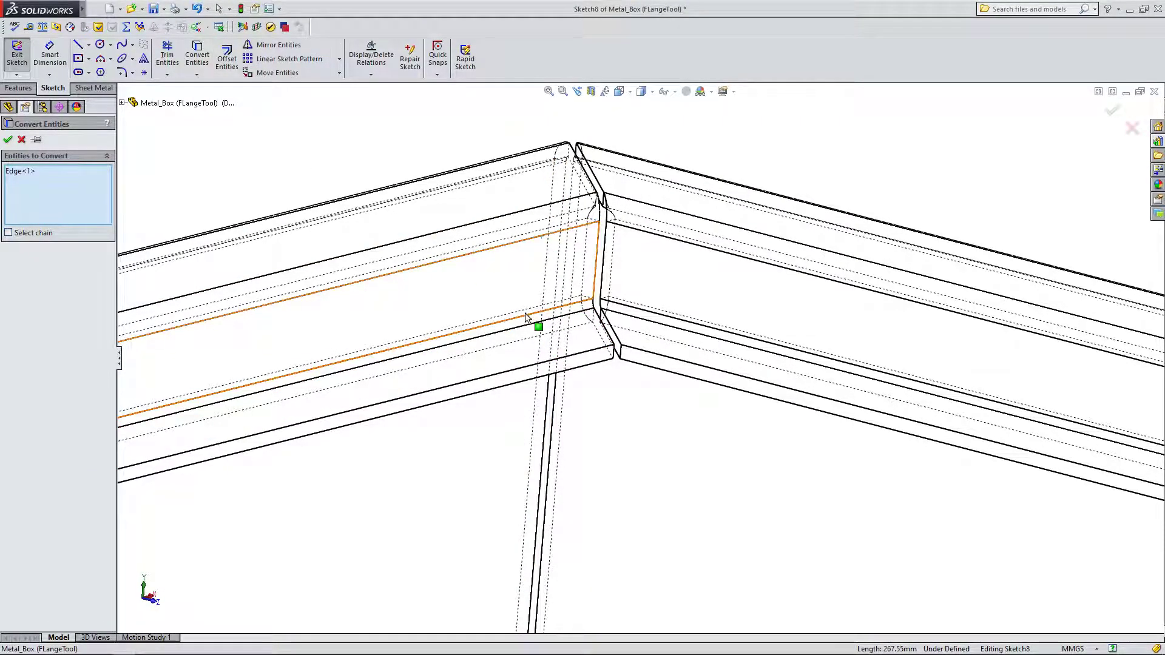
pyautogui.click(9, 140)
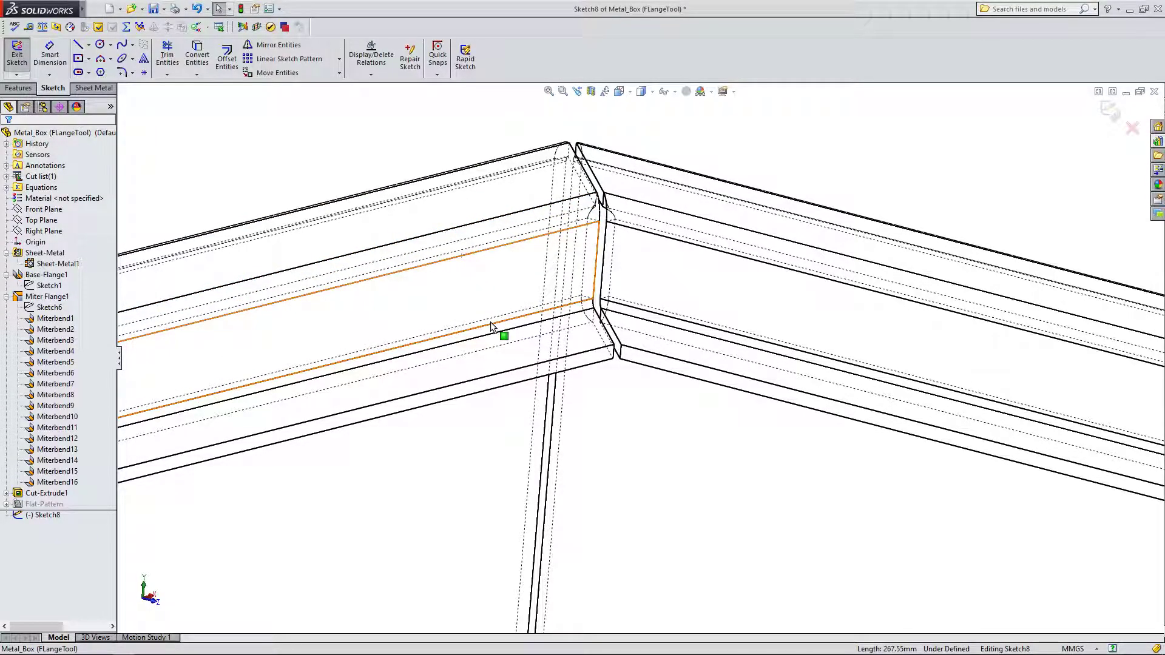
# Turn the two lines converted from the inner lip's wall edges into construction geometry.
pyautogui.moveTo(502, 256); pyautogui.dragTo(527, 283, button='middle')
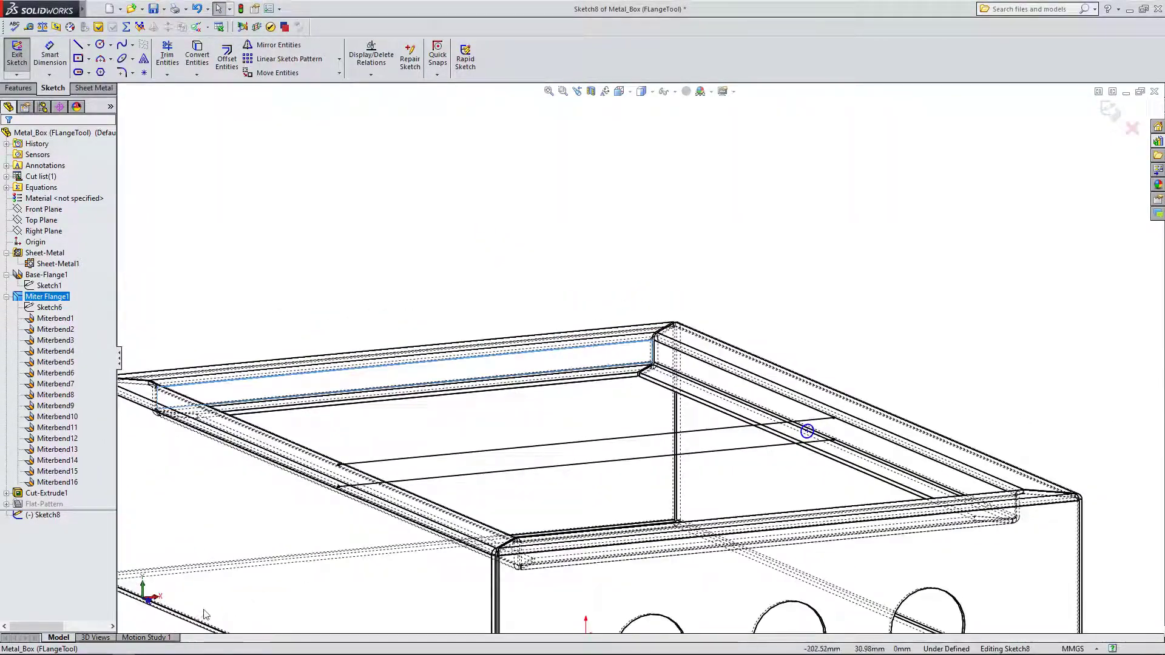
pyautogui.click(631, 438)
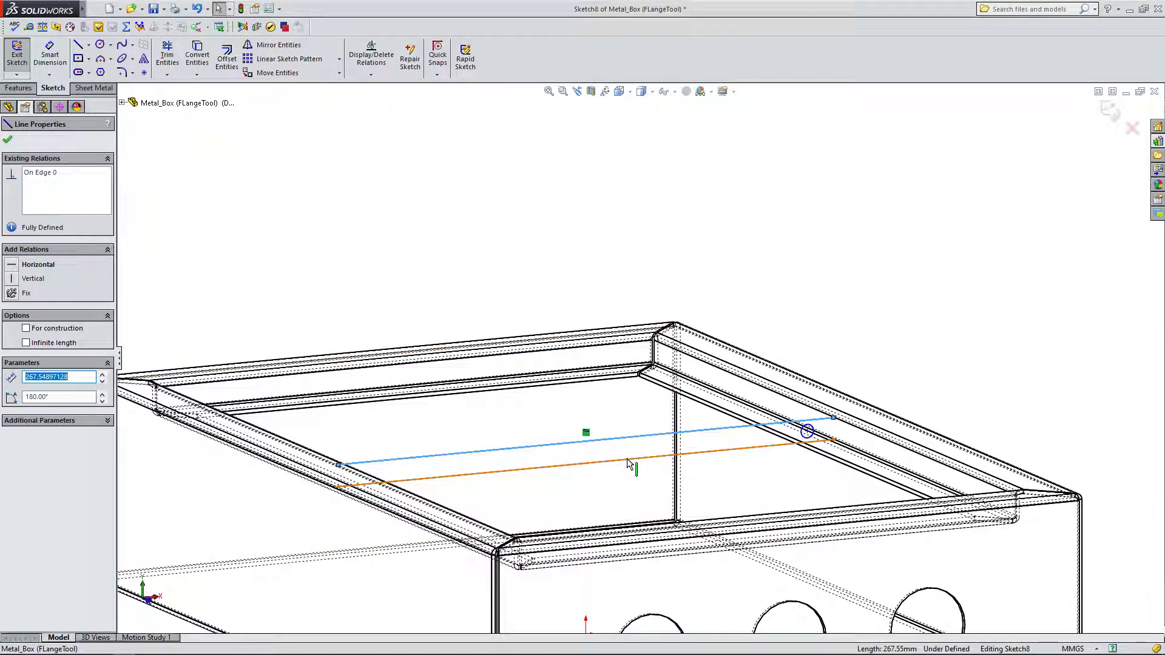
pyautogui.keyDown('ctrl'); pyautogui.click(628, 463); pyautogui.keyUp('ctrl')
pyautogui.click(33, 457)
# Change the model's display style to Shaded With Edges.
pyautogui.click(153, 605)
pyautogui.scroll(-4, 781, 453)
pyautogui.scroll(-4, 795, 458)
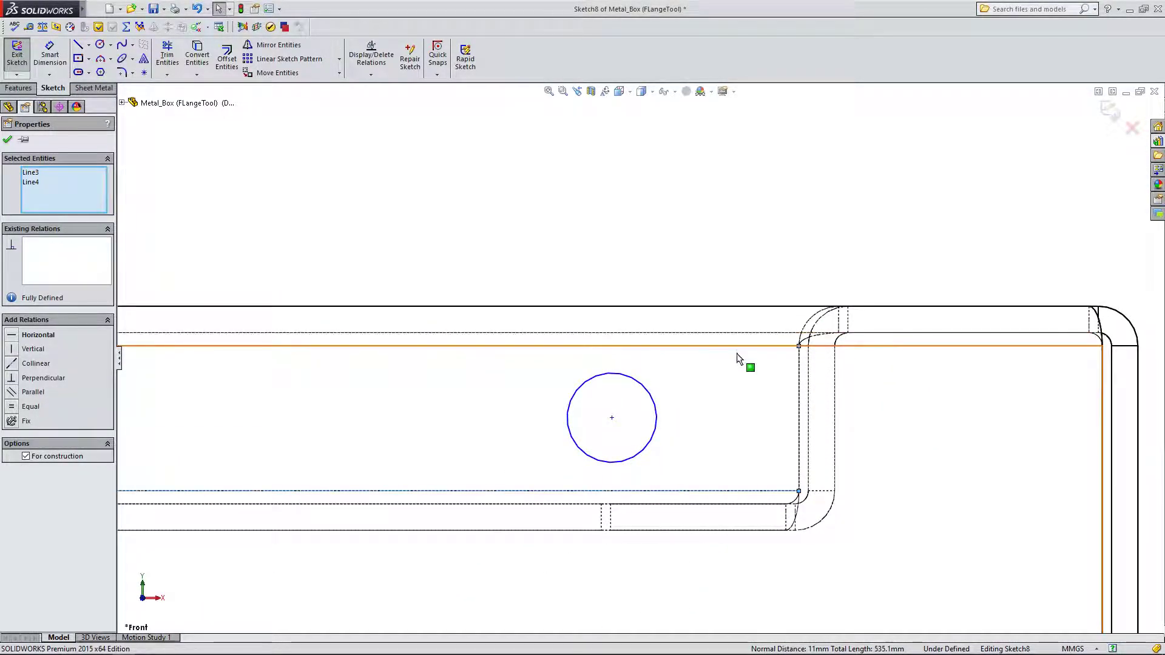
pyautogui.scroll(6, 766, 382)
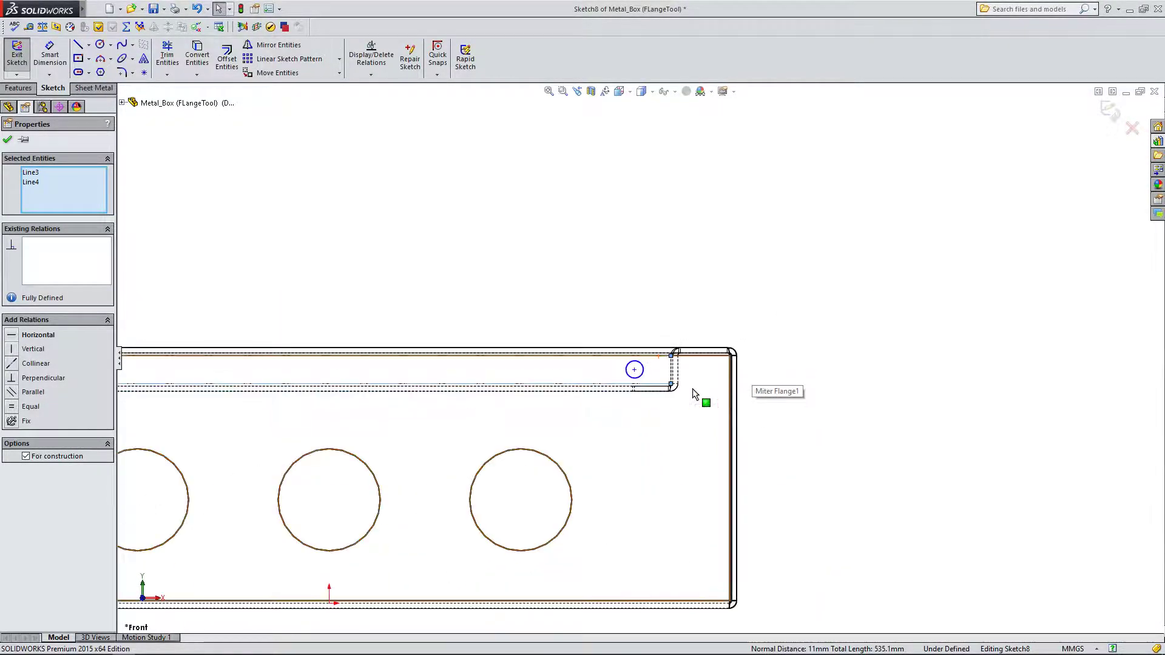
pyautogui.click(640, 91)
pyautogui.click(643, 110)
# Examine the inner lip's upright wall and where the small circle and construction lines lie relative to it.
pyautogui.scroll(3, 642, 362)
pyautogui.moveTo(528, 286); pyautogui.dragTo(566, 325, button='middle')
pyautogui.scroll(1, 567, 325)
pyautogui.scroll(-4, 412, 273)
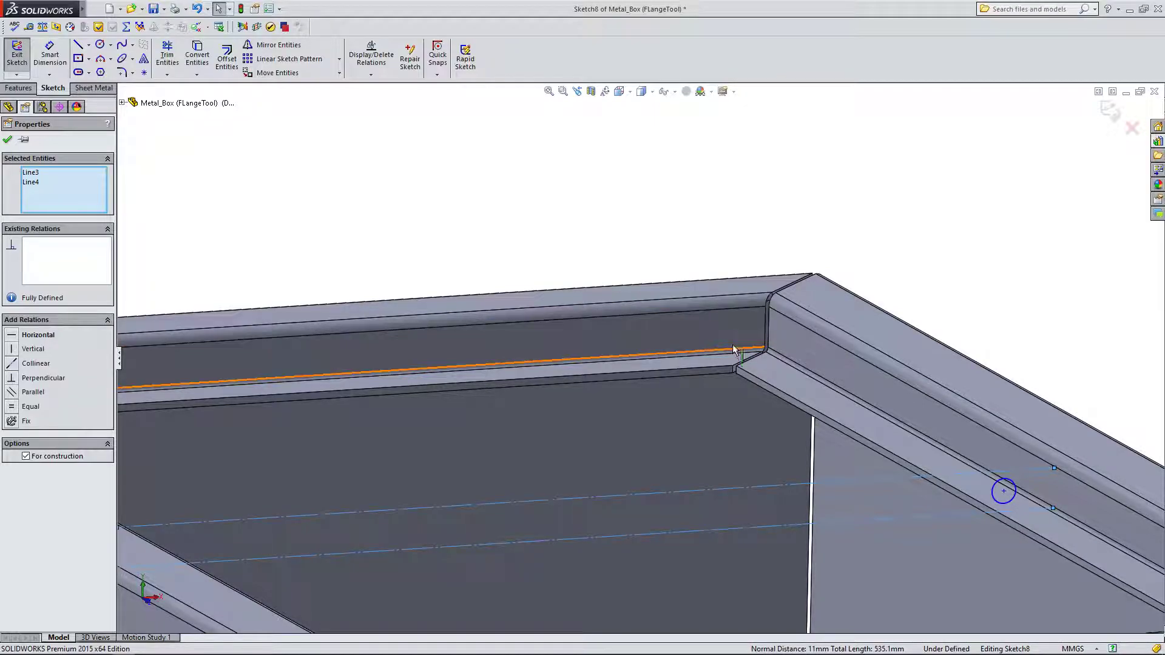
pyautogui.scroll(3, 784, 251)
pyautogui.click(639, 349)
pyautogui.scroll(-2, 704, 336)
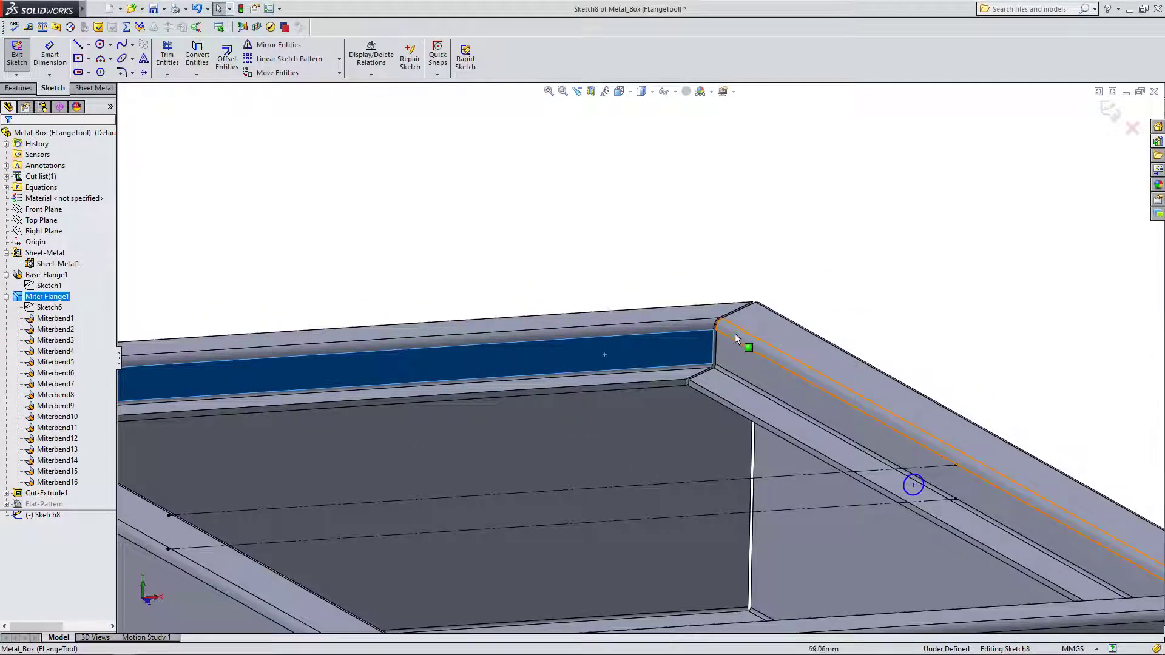
pyautogui.scroll(3, 694, 370)
pyautogui.moveTo(684, 281)
pyautogui.mouseDown(button='middle')
pyautogui.moveTo(575, 323)
pyautogui.moveTo(629, 333)
pyautogui.moveTo(666, 364)
pyautogui.mouseUp(button='middle')
pyautogui.scroll(-2, 666, 364)
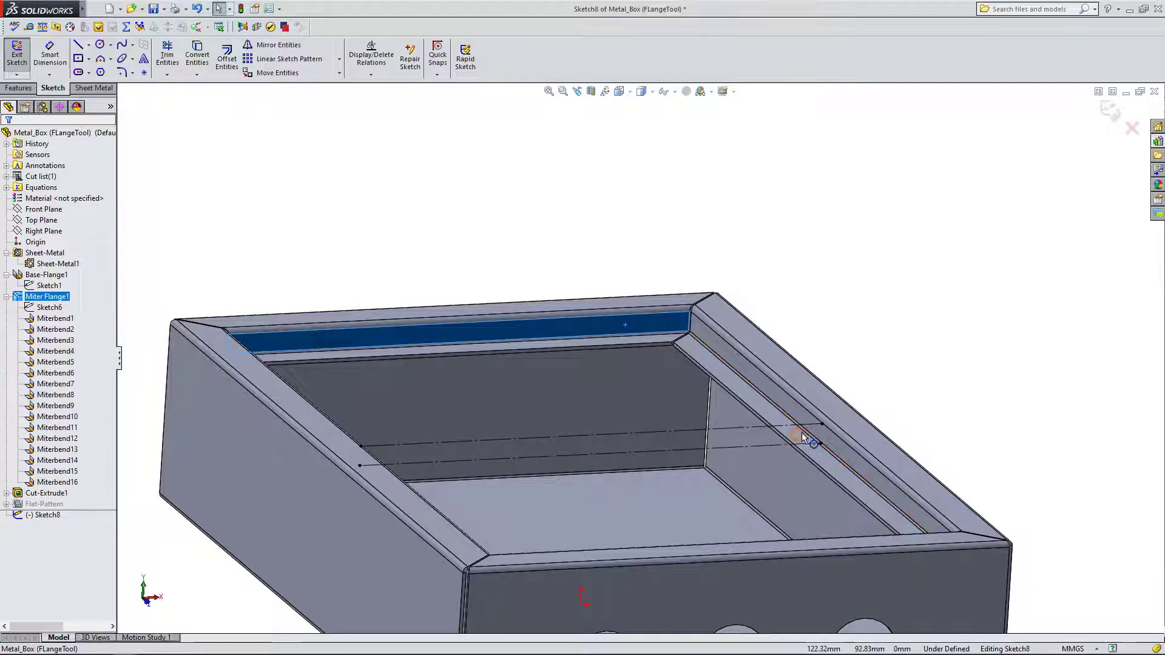
pyautogui.scroll(-3, 789, 446)
pyautogui.scroll(-2, 698, 376)
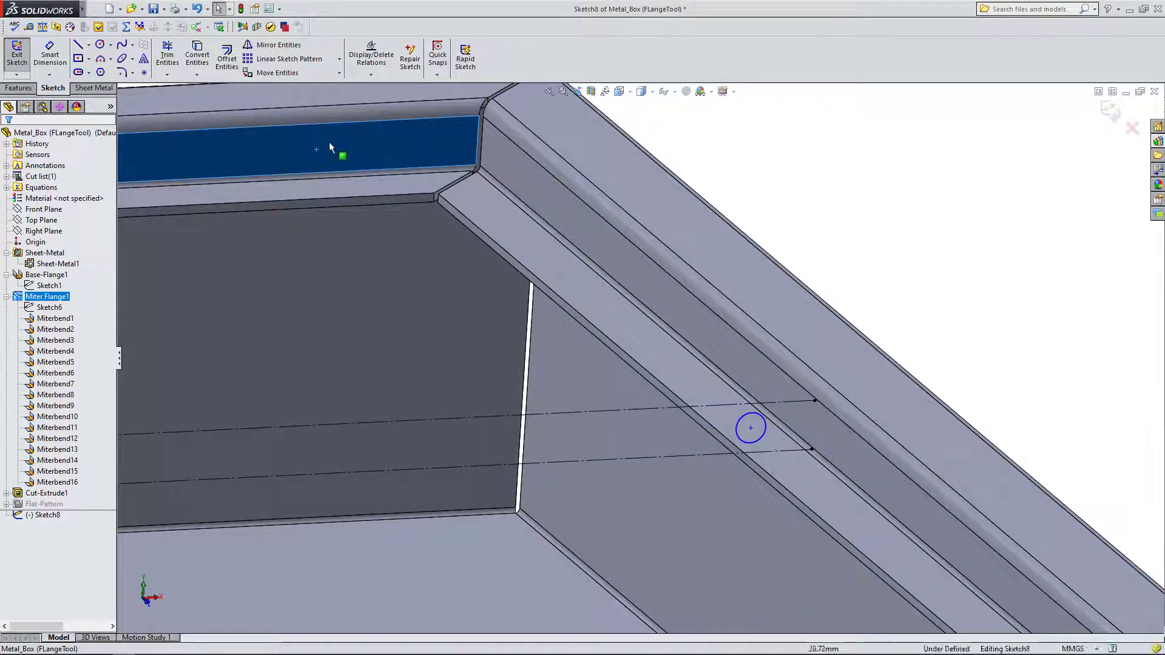
pyautogui.click(50, 54)
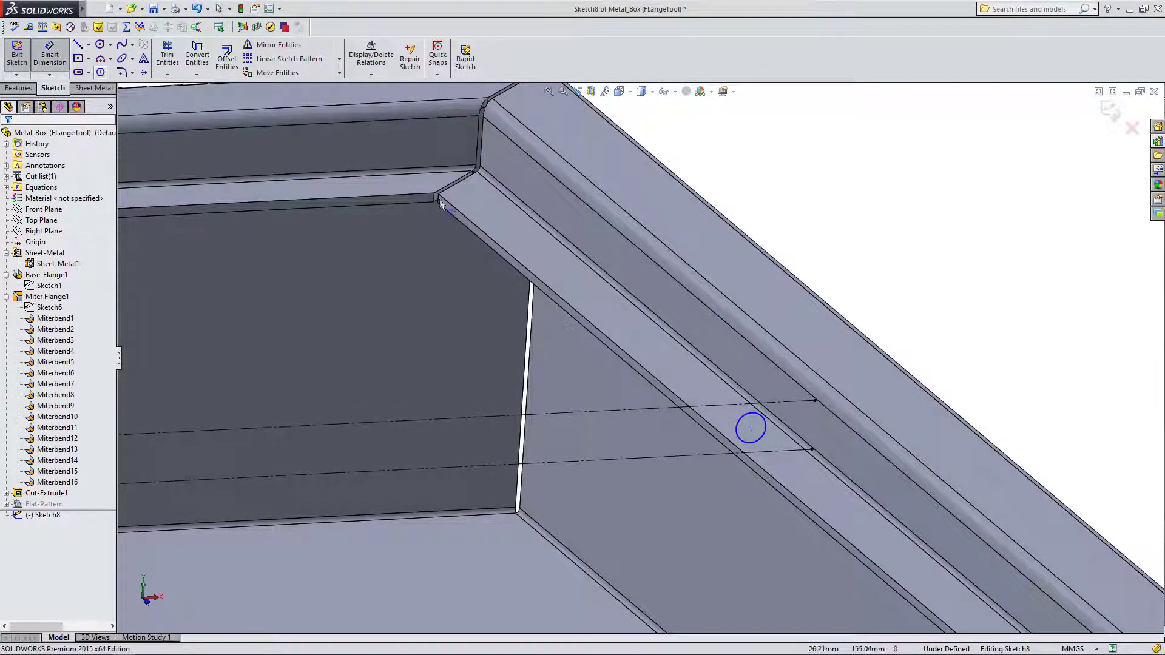
pyautogui.click(752, 430)
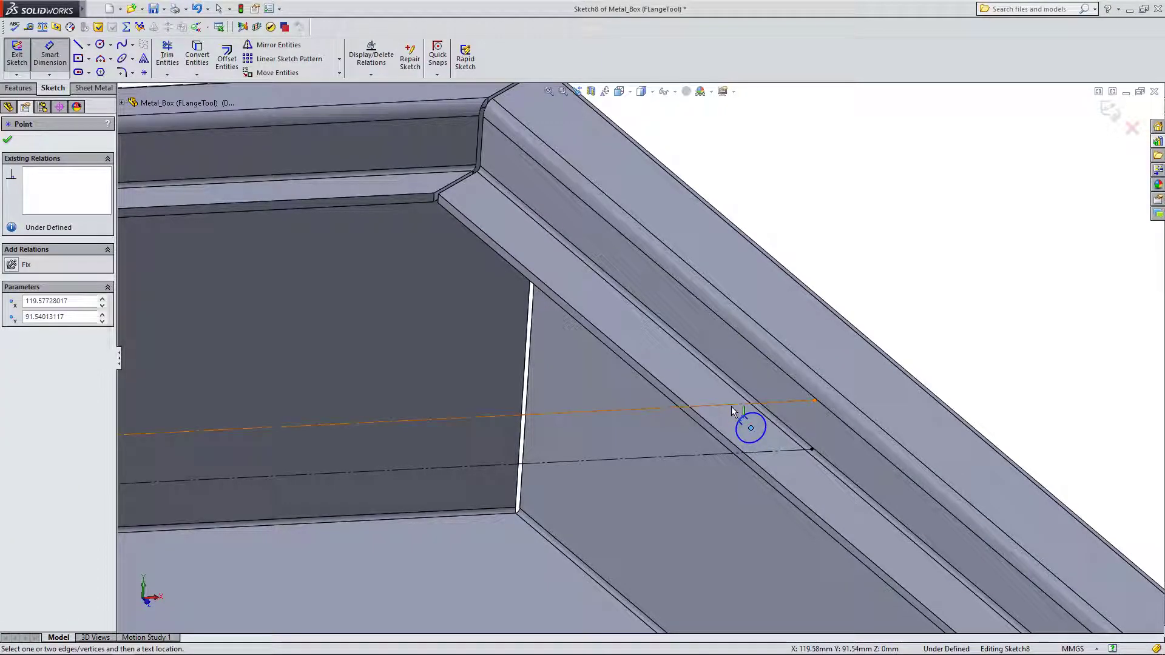
pyautogui.click(327, 259)
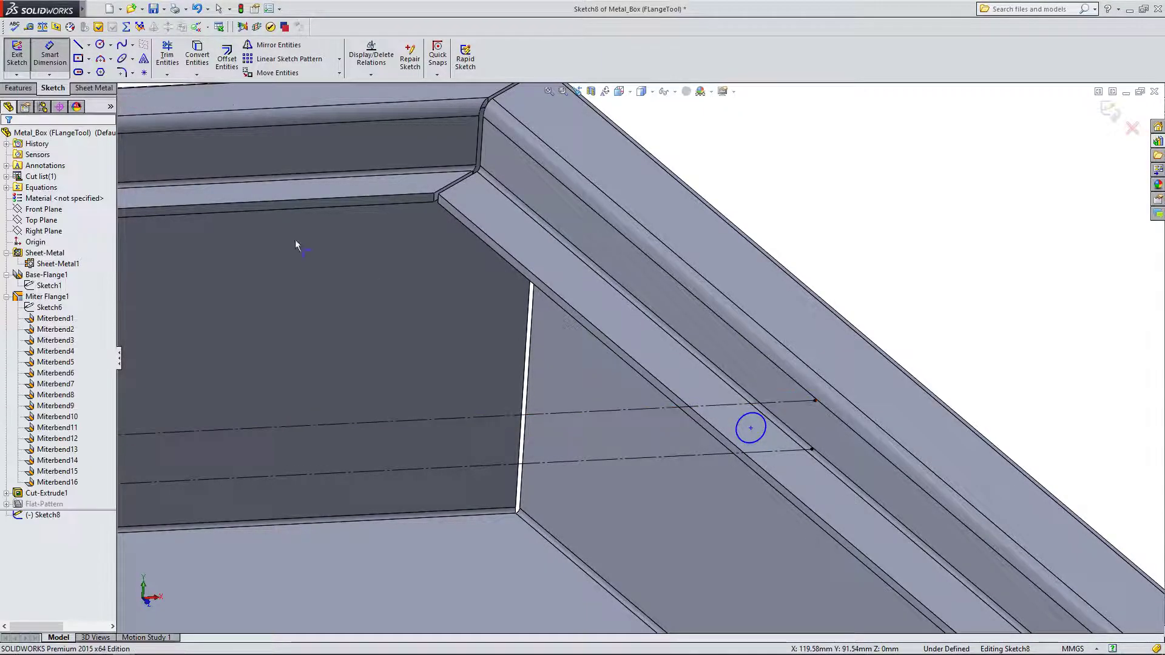
# Add a driven dimension for the vertical distance between the two construction lines.
pyautogui.click(679, 406)
pyautogui.click(676, 458)
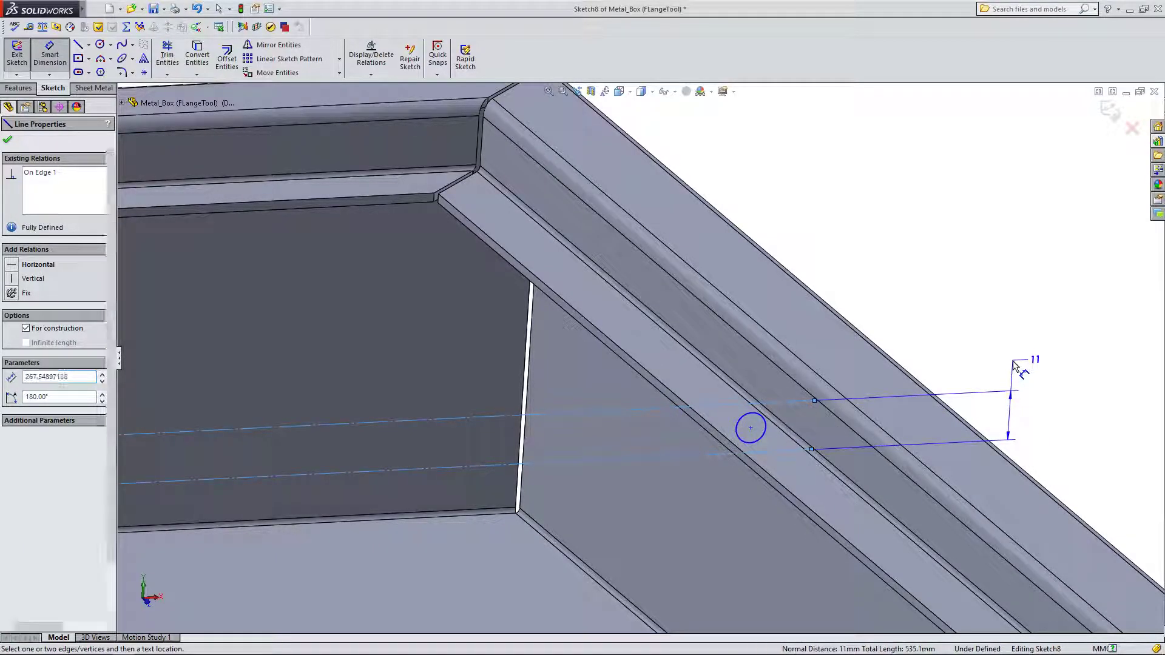
pyautogui.click(1013, 363)
pyautogui.click(382, 276)
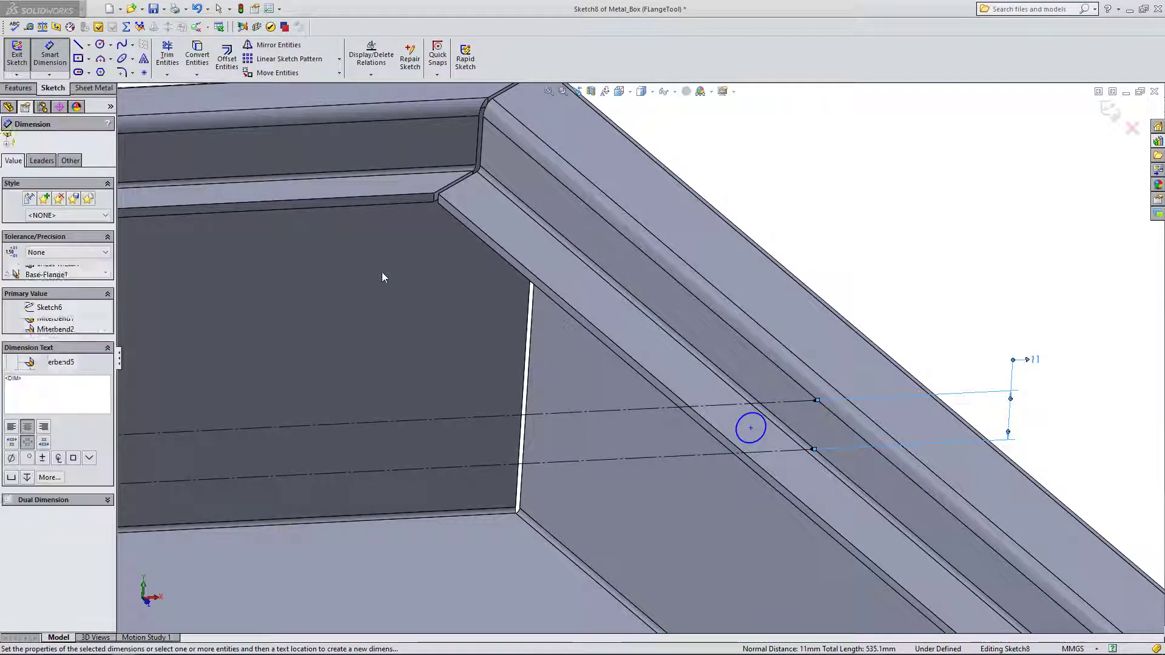
pyautogui.press('Escape')
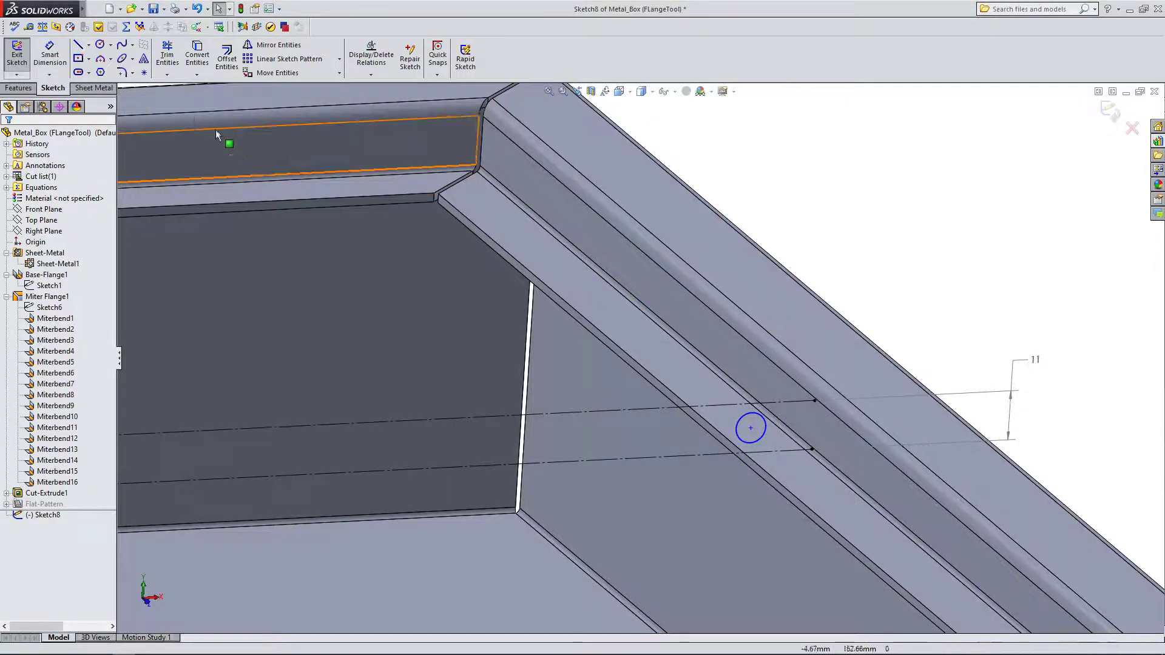
# Dimension the circle's center from the upper construction line, setting the distance to half the lip height with 11.00mm/2.
pyautogui.click(49, 54)
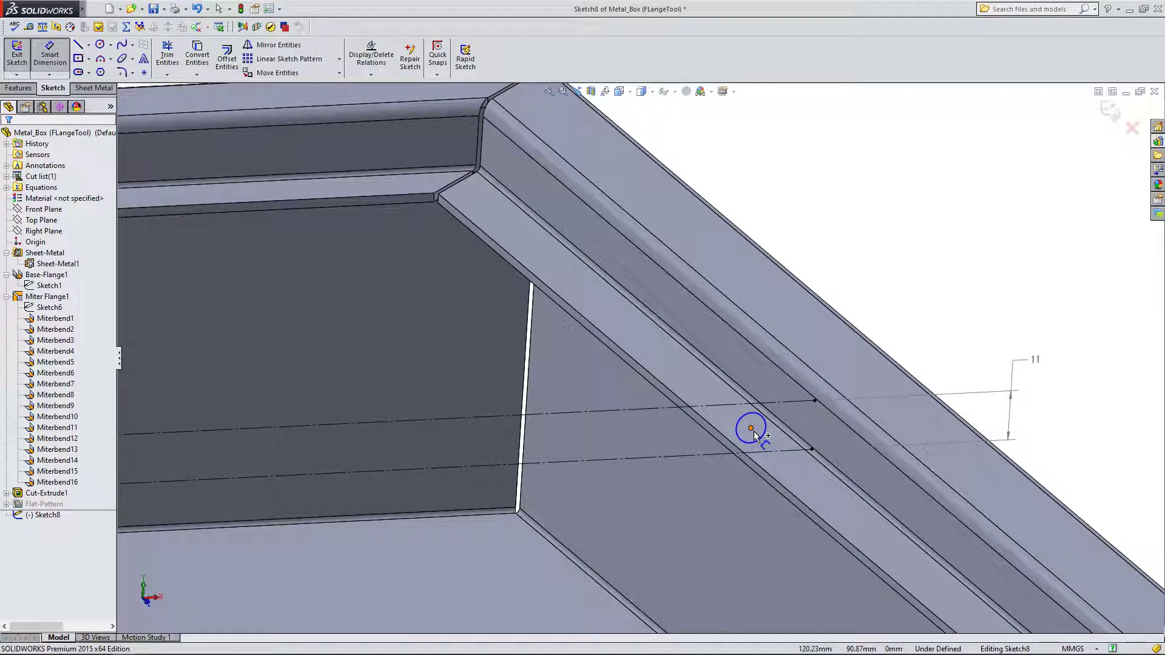
pyautogui.click(716, 408)
pyautogui.click(749, 413)
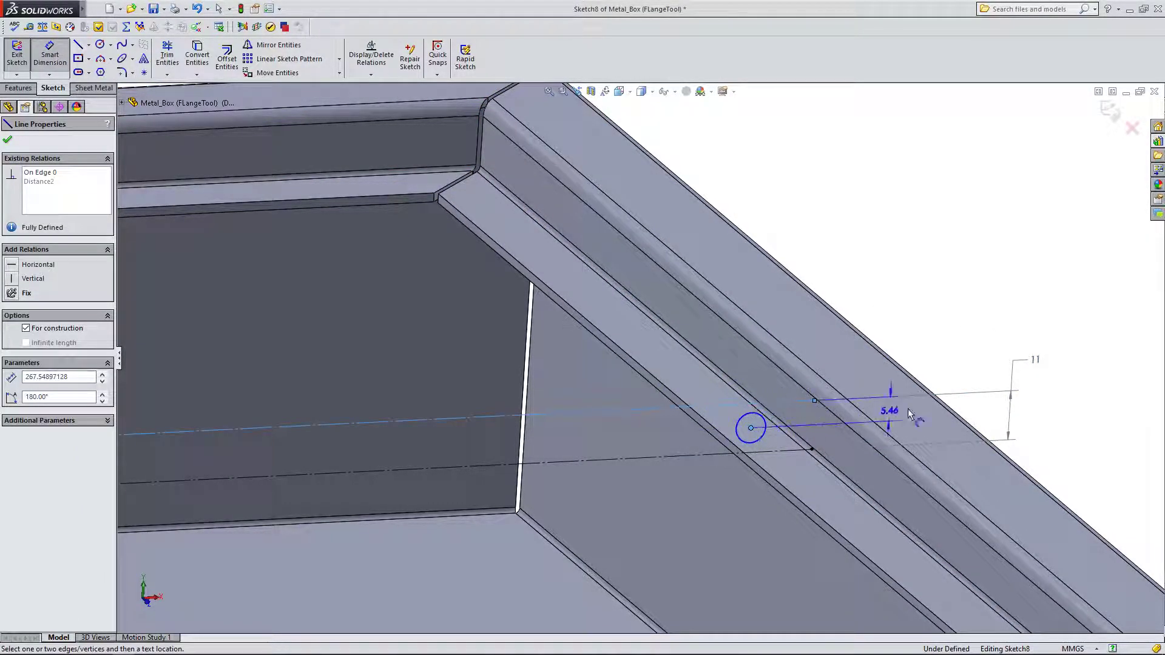
pyautogui.click(1069, 398)
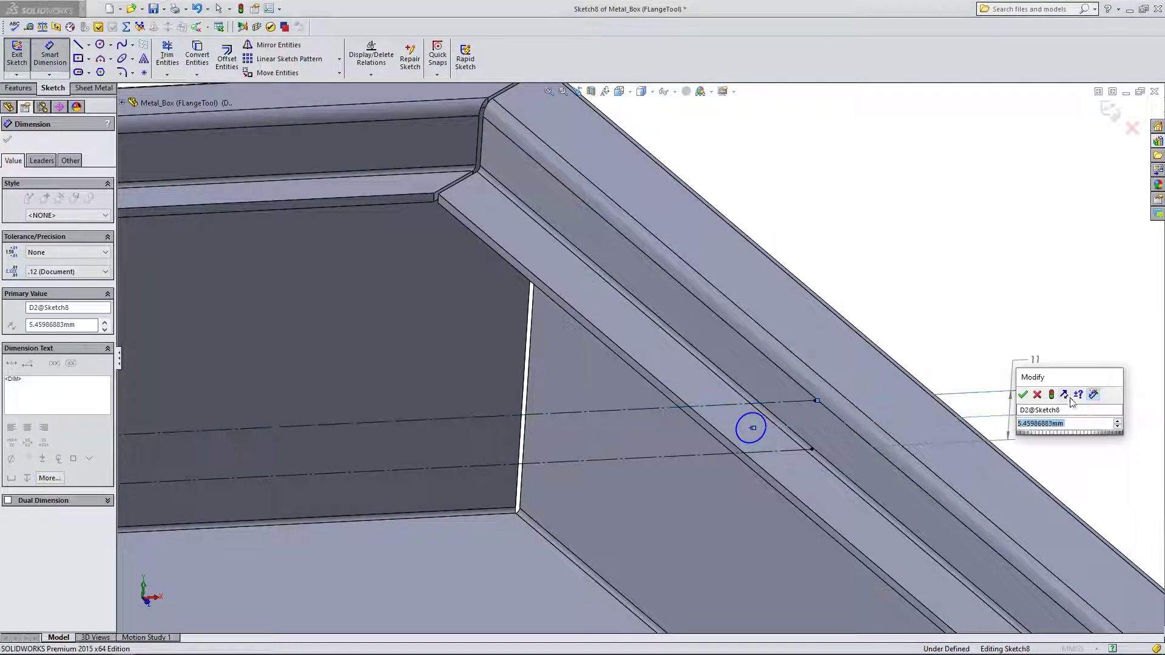
pyautogui.moveTo(1060, 373); pyautogui.dragTo(1114, 260)
pyautogui.write('11.00mm')
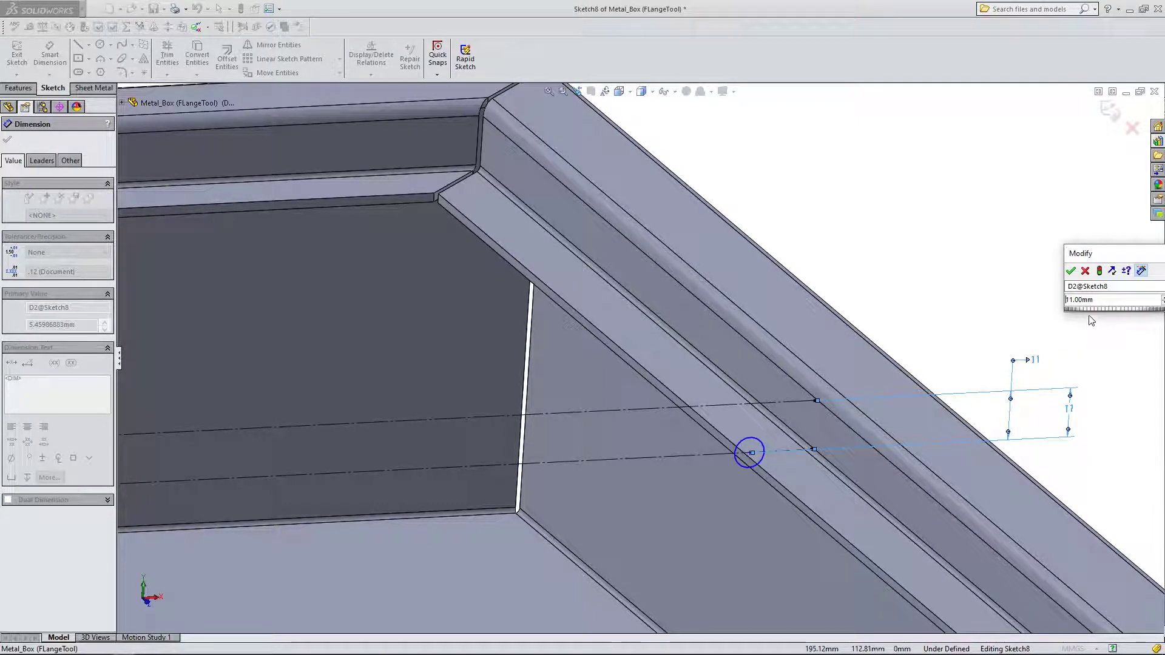
pyautogui.write('/2')
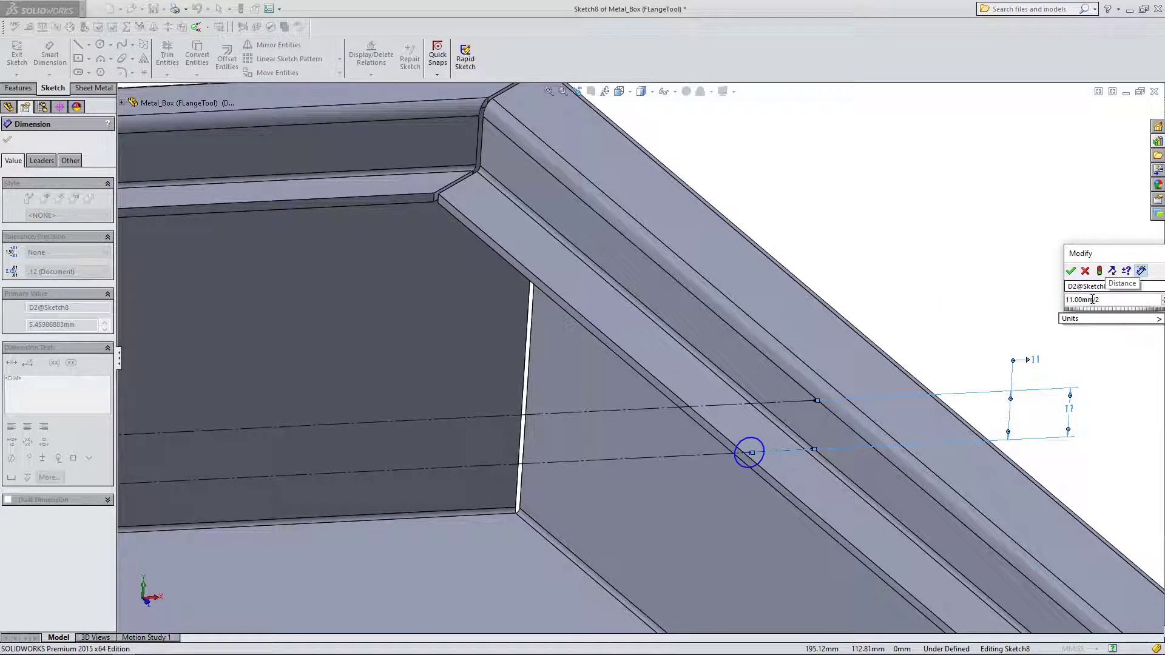
pyautogui.click(1070, 273)
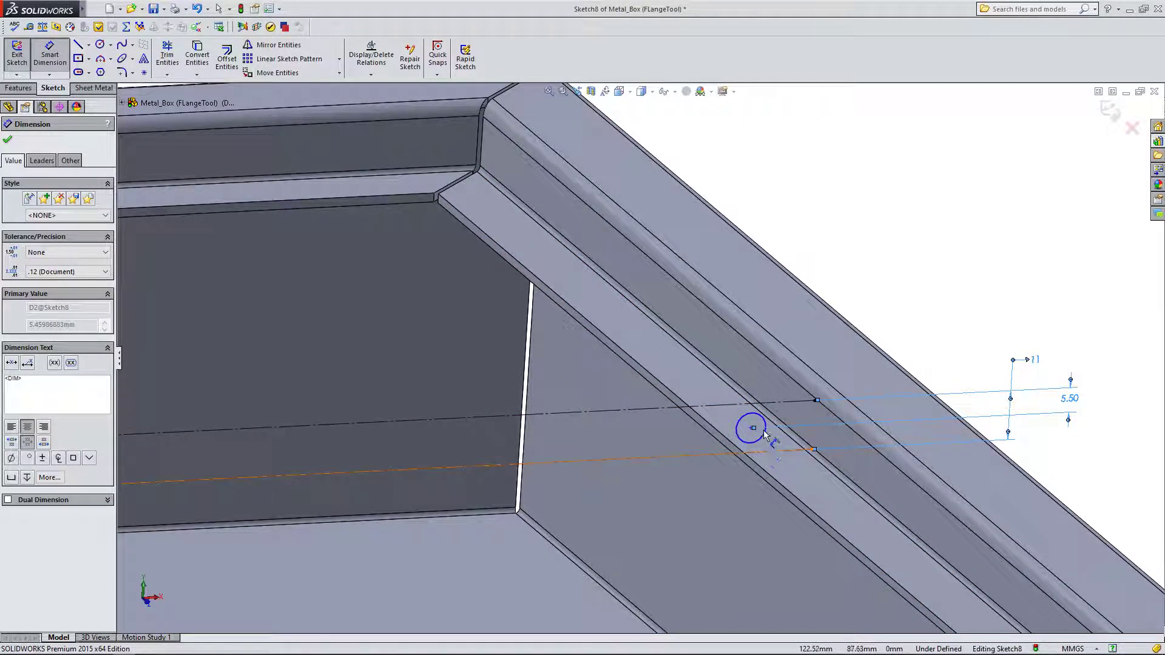
# Rearrange the two vertical dimensions so the center distance sits inside the driven lip-height dimension.
pyautogui.scroll(-1, 1044, 379)
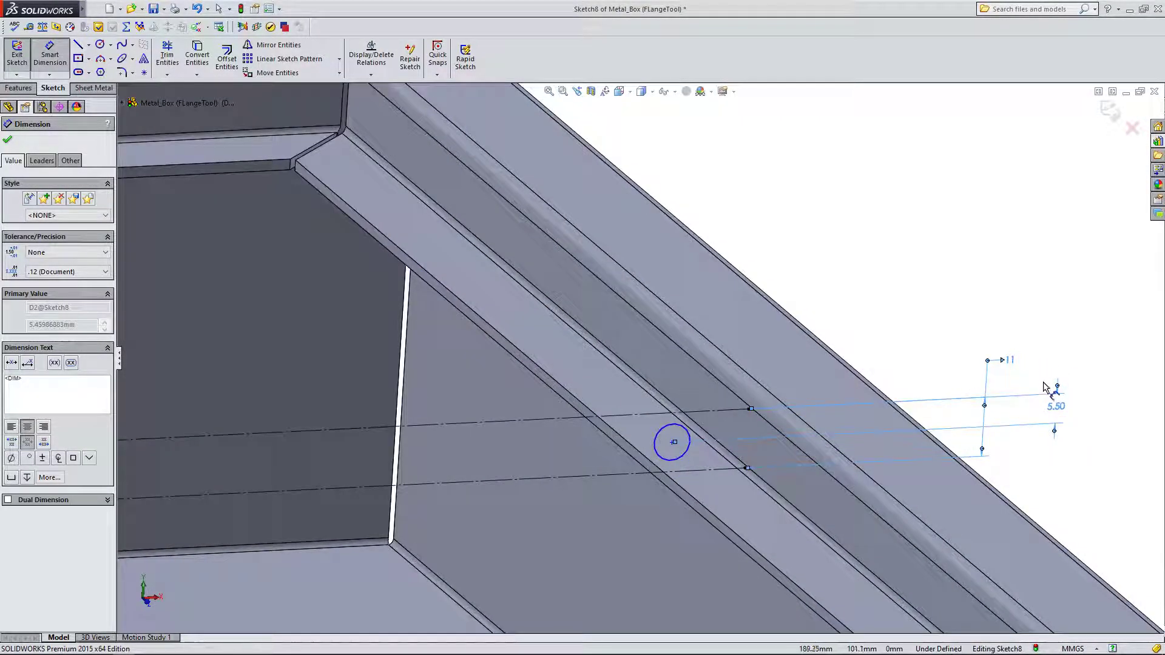
pyautogui.moveTo(1057, 405); pyautogui.dragTo(1026, 403)
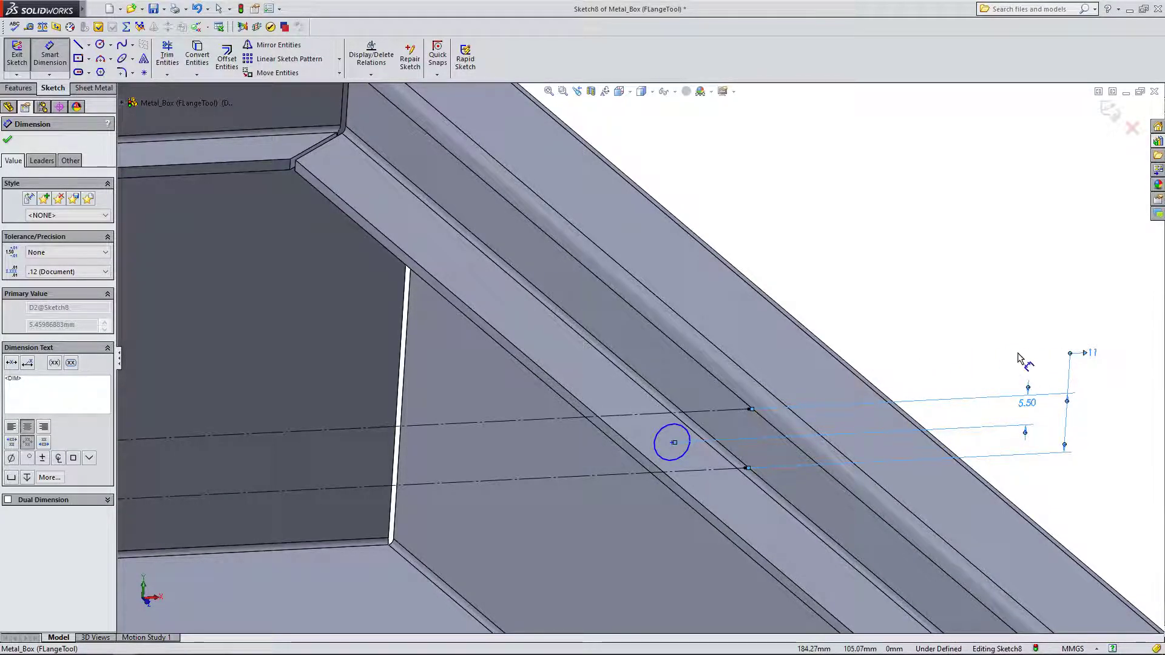
pyautogui.press('Escape')
# Check the small circle's position on the inner lip from the front and at an angle.
pyautogui.scroll(1, 1020, 358)
pyautogui.scroll(-1, 897, 377)
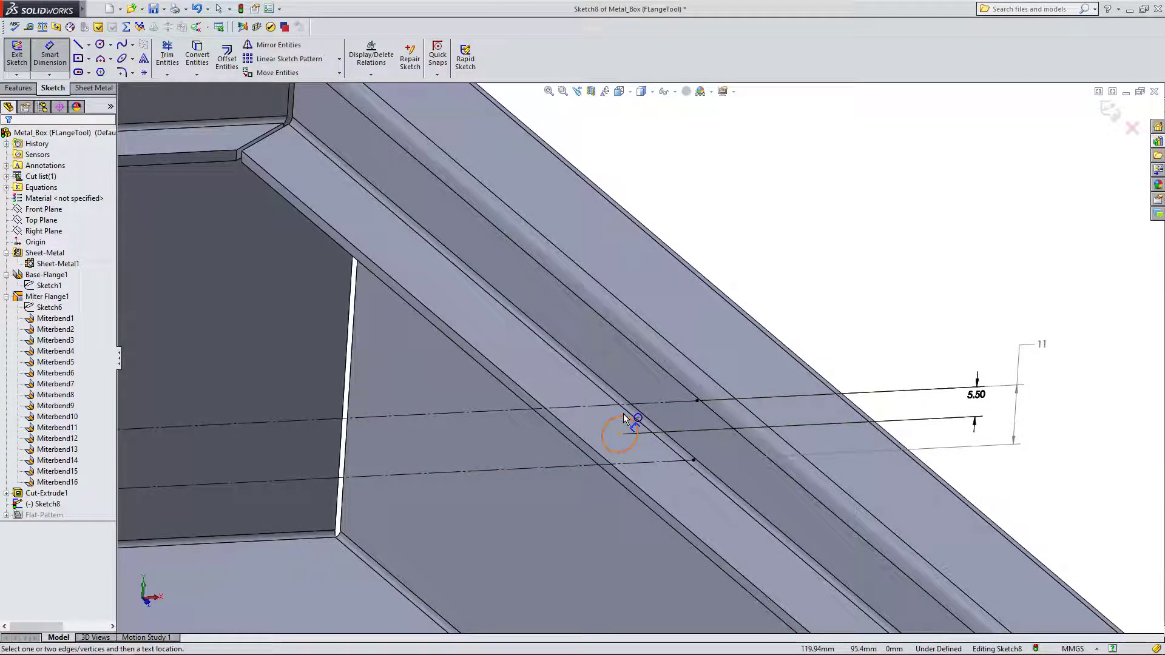
pyautogui.scroll(1, 640, 364)
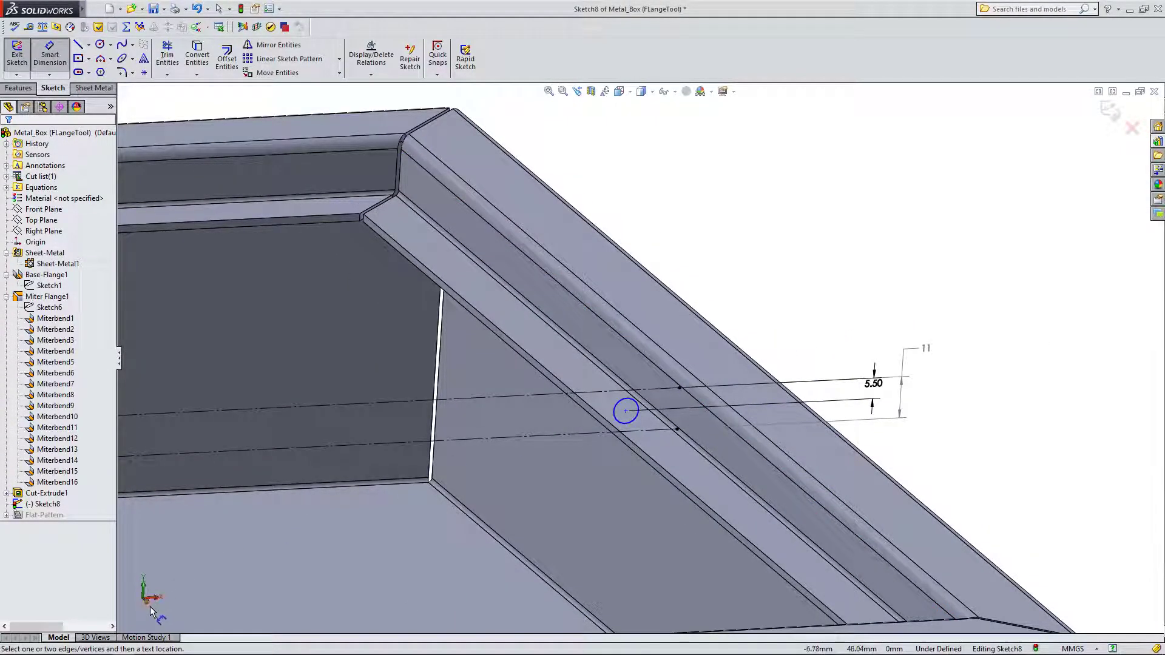
pyautogui.click(148, 606)
pyautogui.scroll(-1, 653, 433)
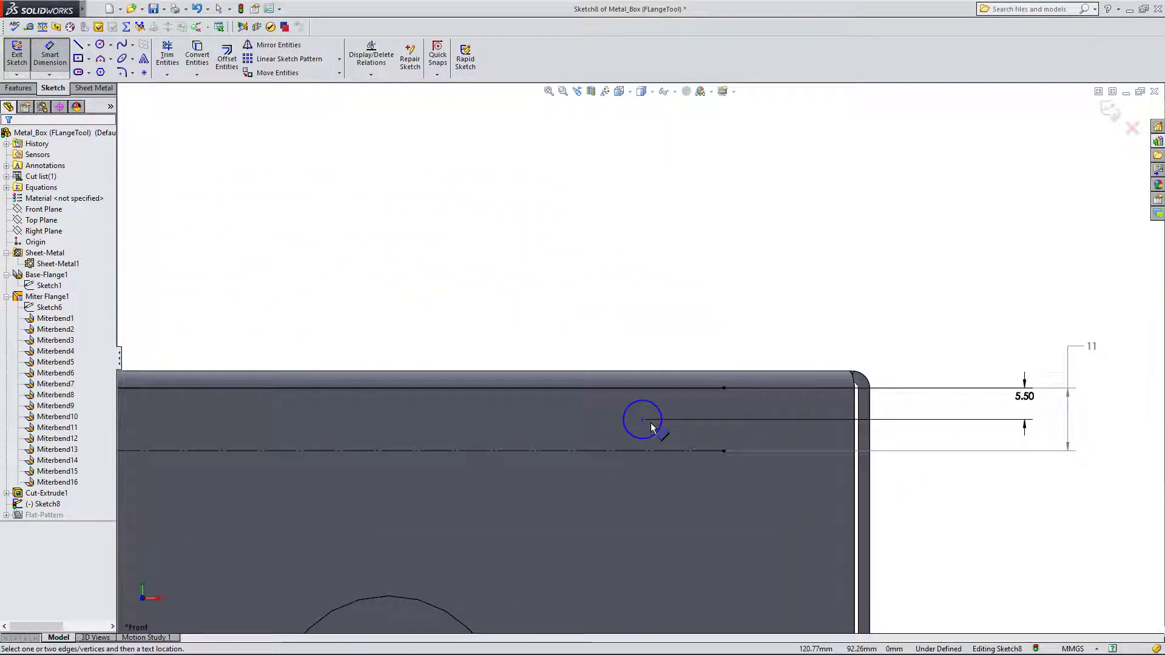
pyautogui.scroll(2, 638, 359)
pyautogui.moveTo(523, 307); pyautogui.dragTo(548, 338, button='middle')
pyautogui.scroll(2, 546, 339)
pyautogui.scroll(-3, 336, 229)
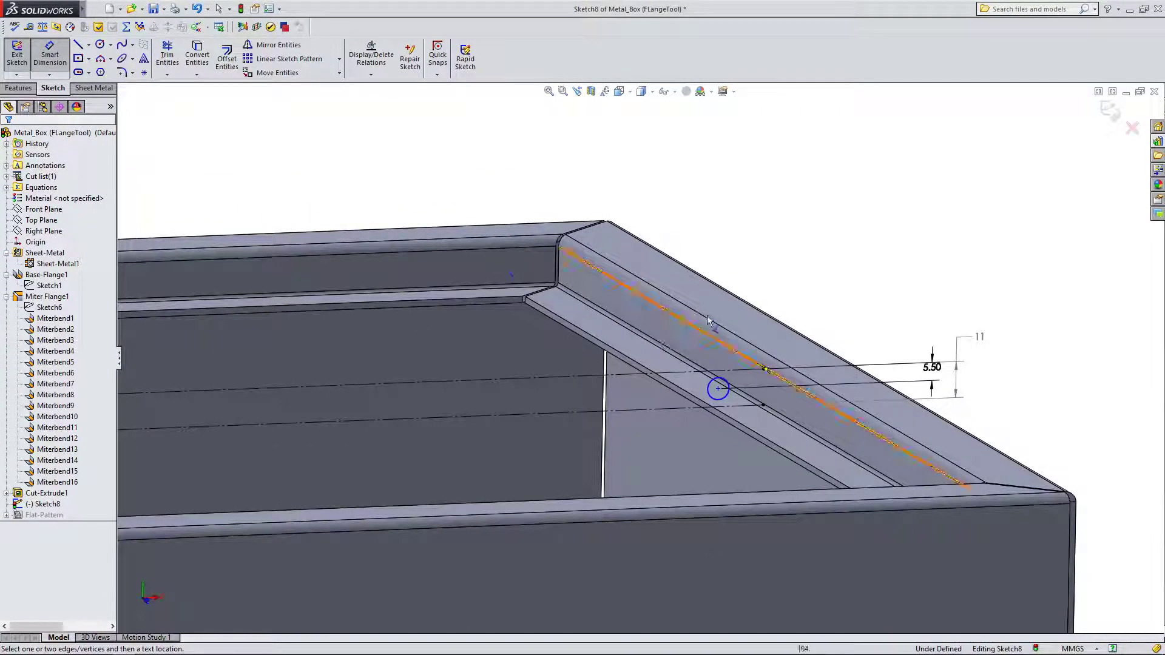
pyautogui.scroll(-2, 716, 312)
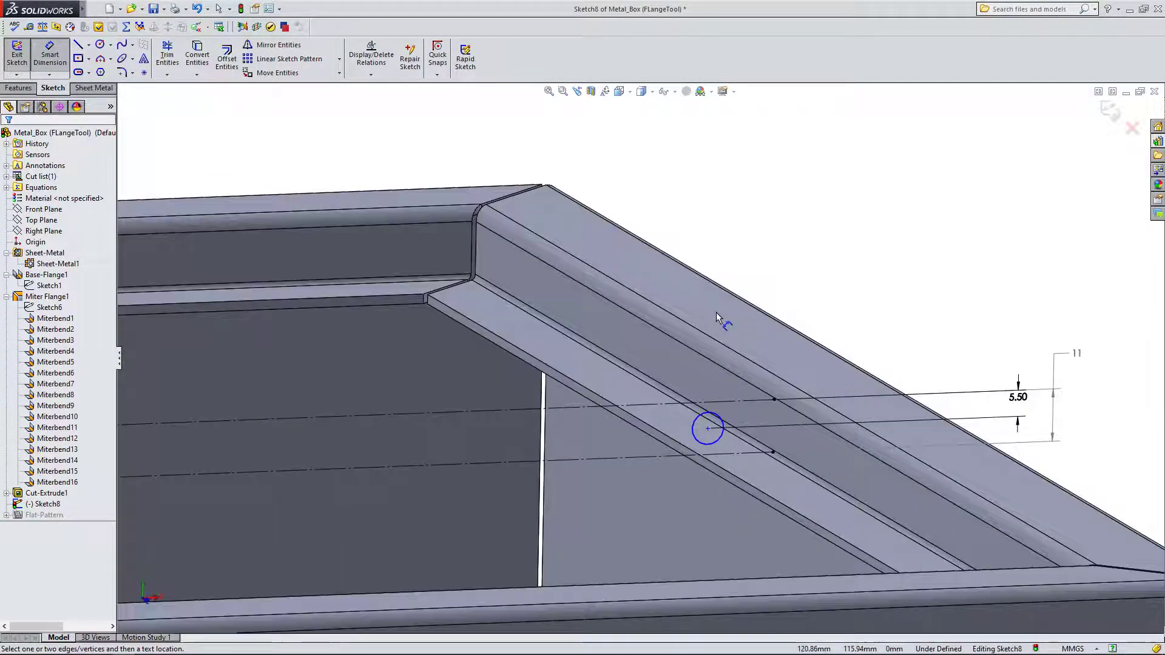
# Dimension the circle's center 15 mm horizontally from the right end of the lower construction line.
pyautogui.click(773, 452)
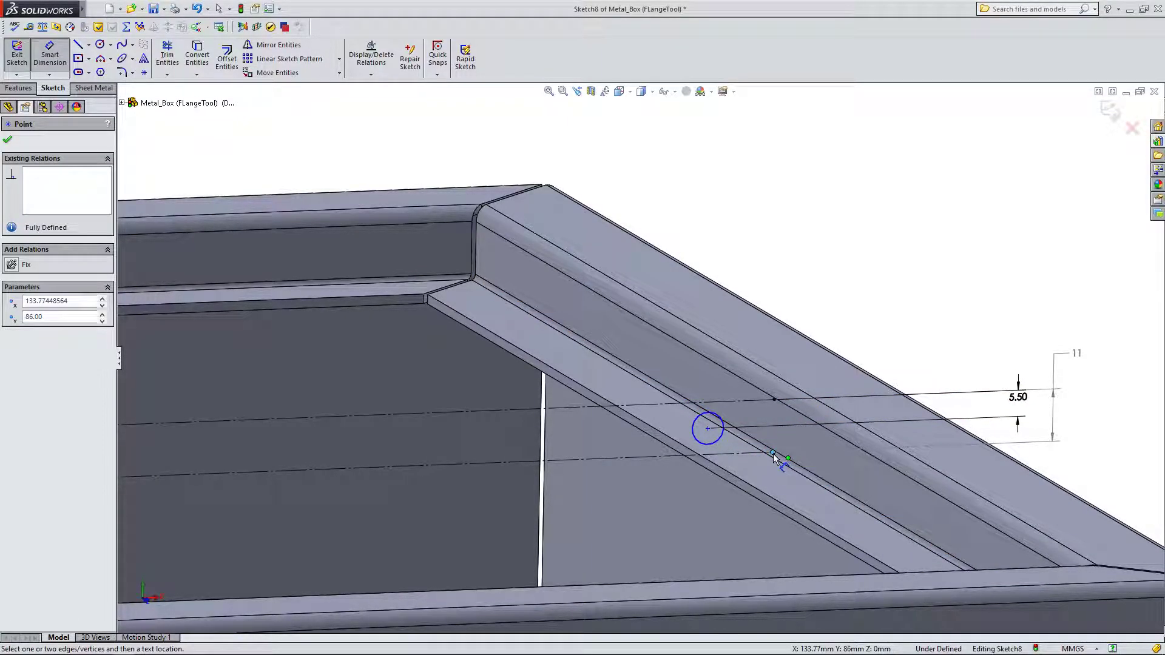
pyautogui.click(708, 429)
pyautogui.click(742, 263)
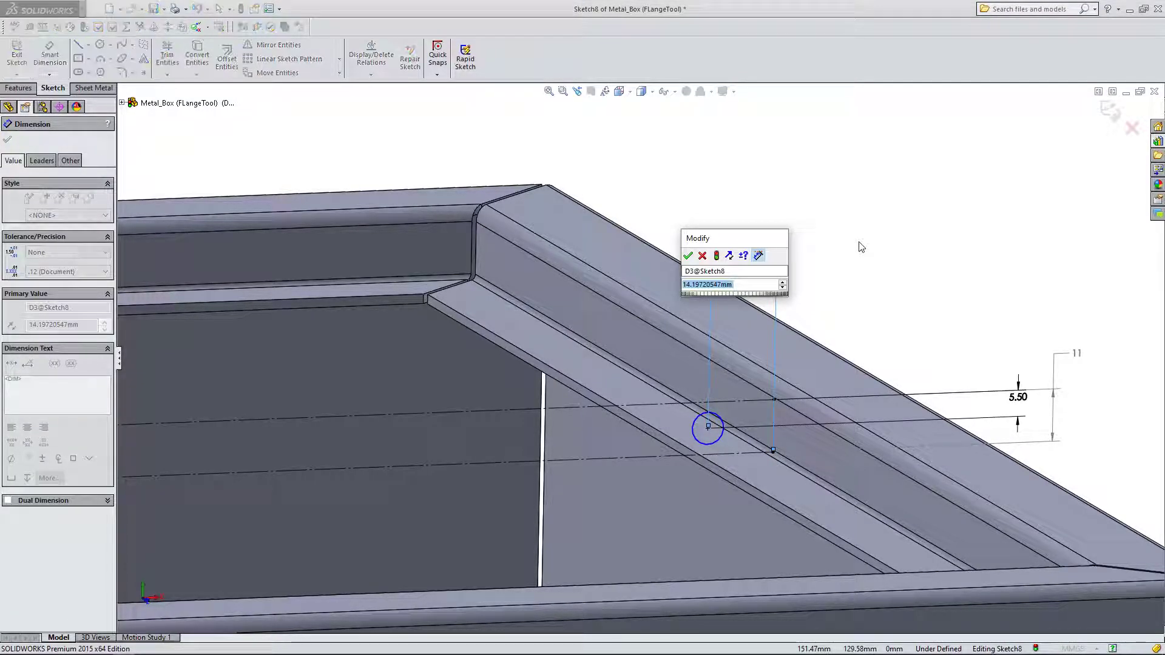
pyautogui.write('15')
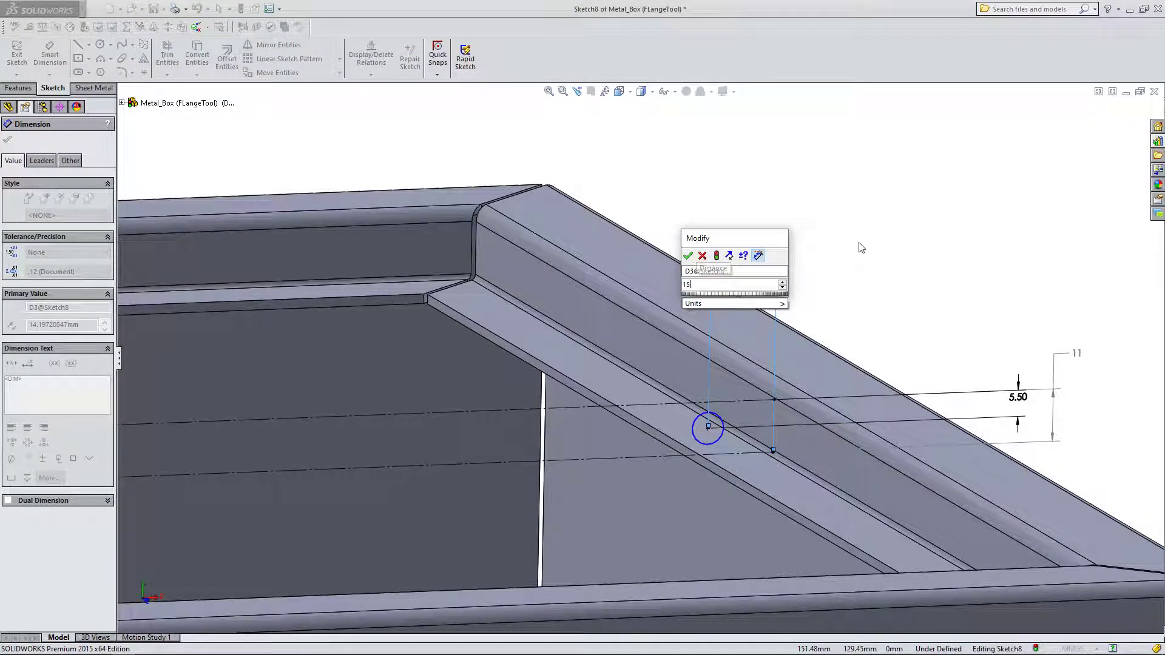
pyautogui.click(688, 255)
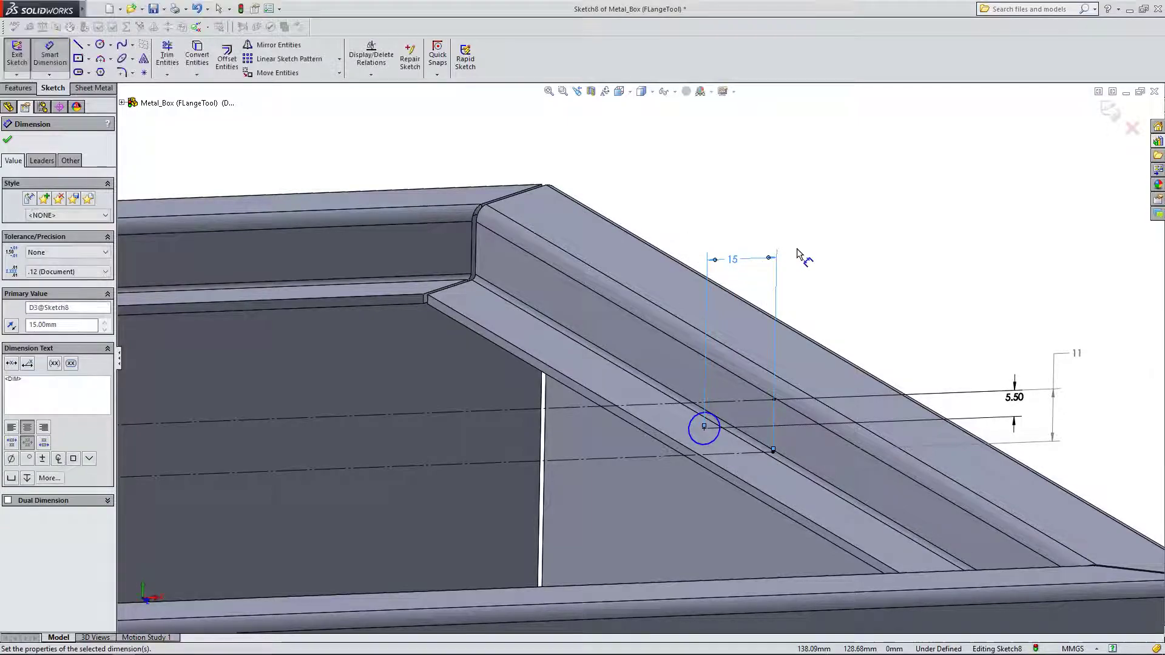
# Dimension the small circle's diameter on the inner lip as 0.1875 inch.
pyautogui.scroll(-2, 788, 343)
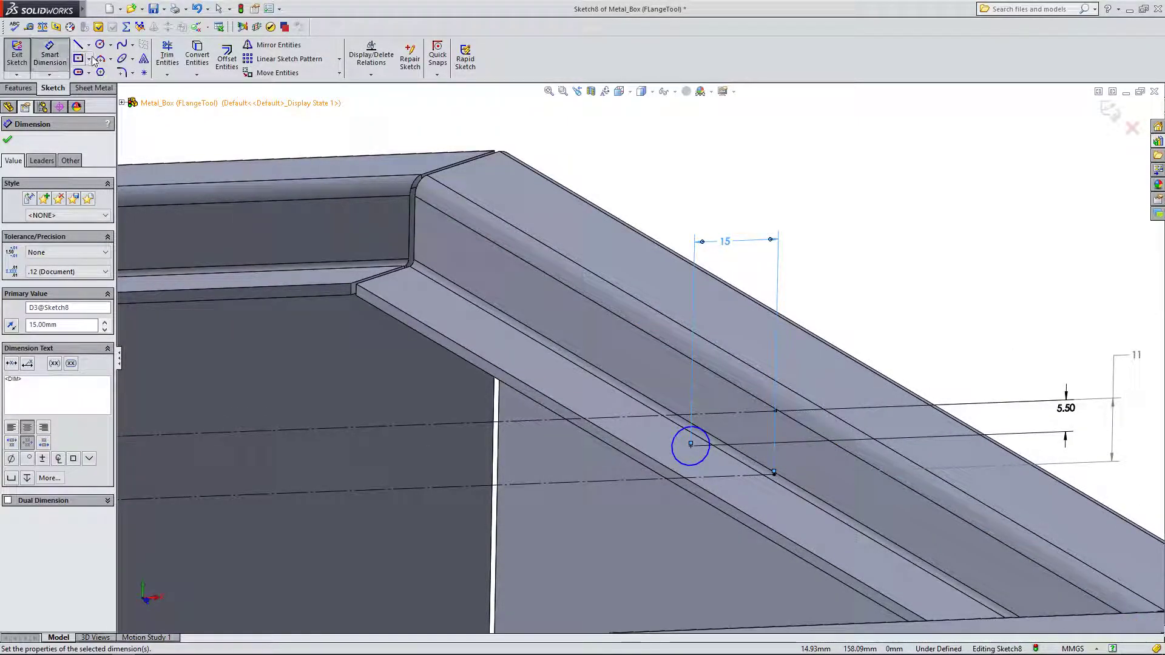
pyautogui.click(59, 56)
pyautogui.click(703, 456)
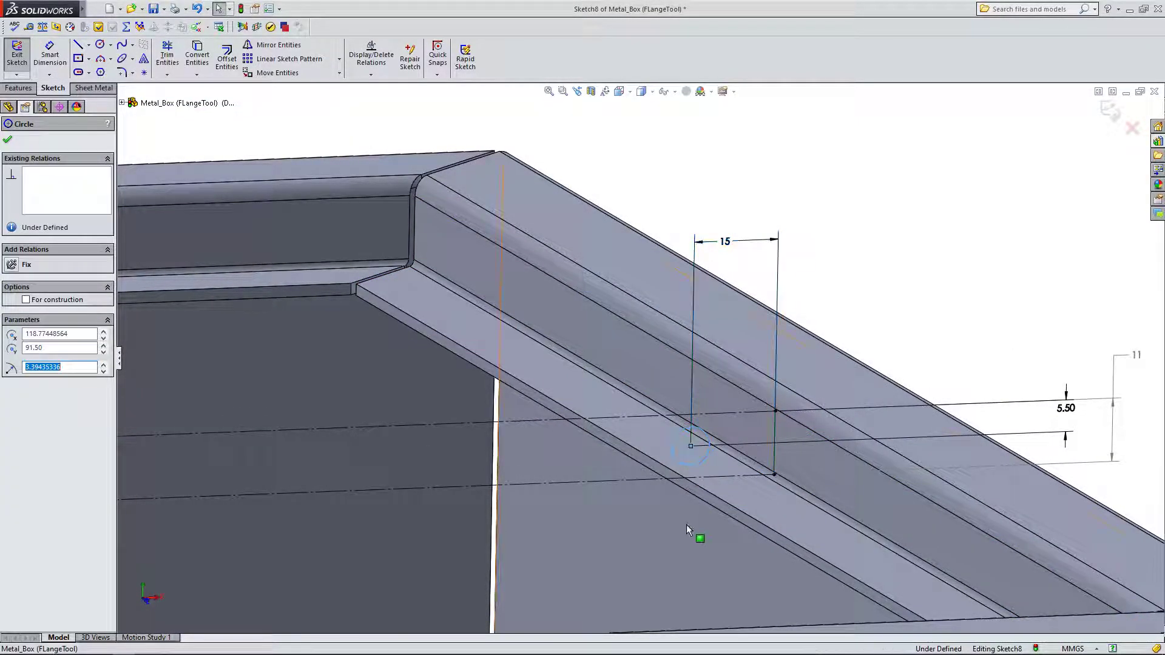
pyautogui.click(8, 140)
pyautogui.click(50, 55)
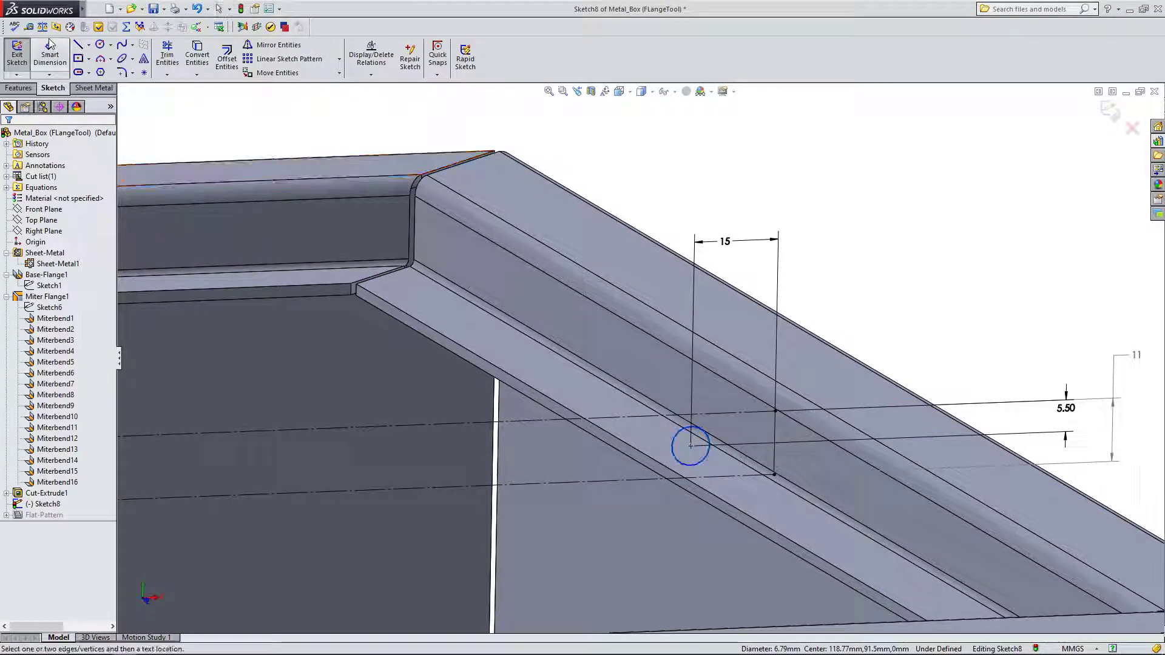
pyautogui.click(678, 446)
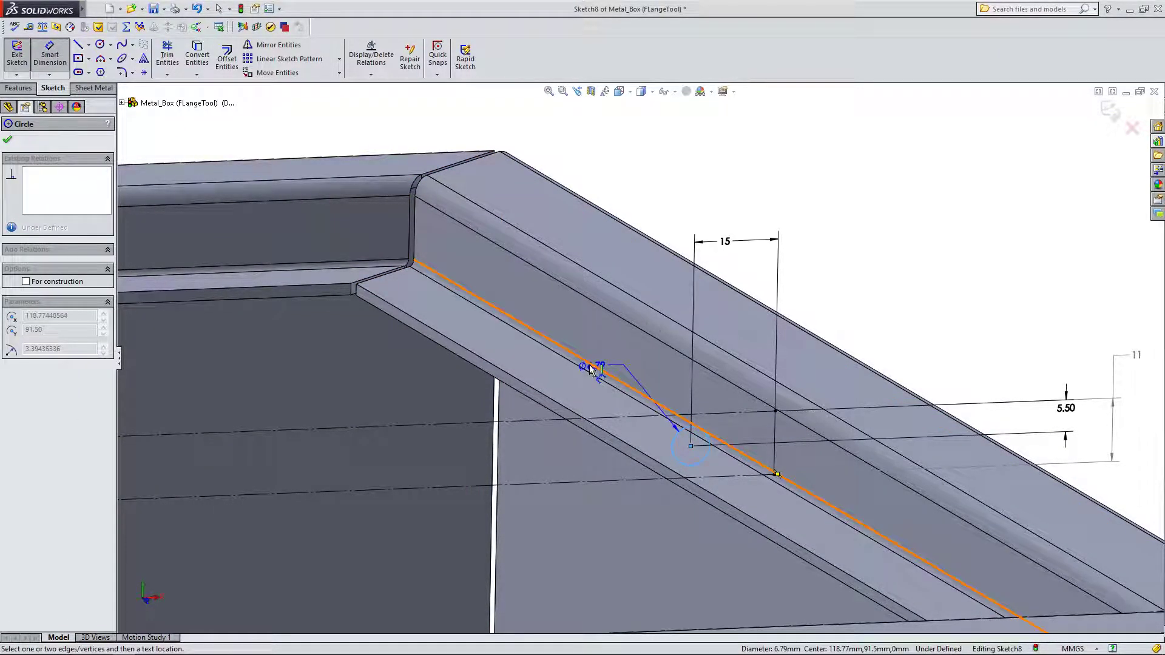
pyautogui.click(838, 285)
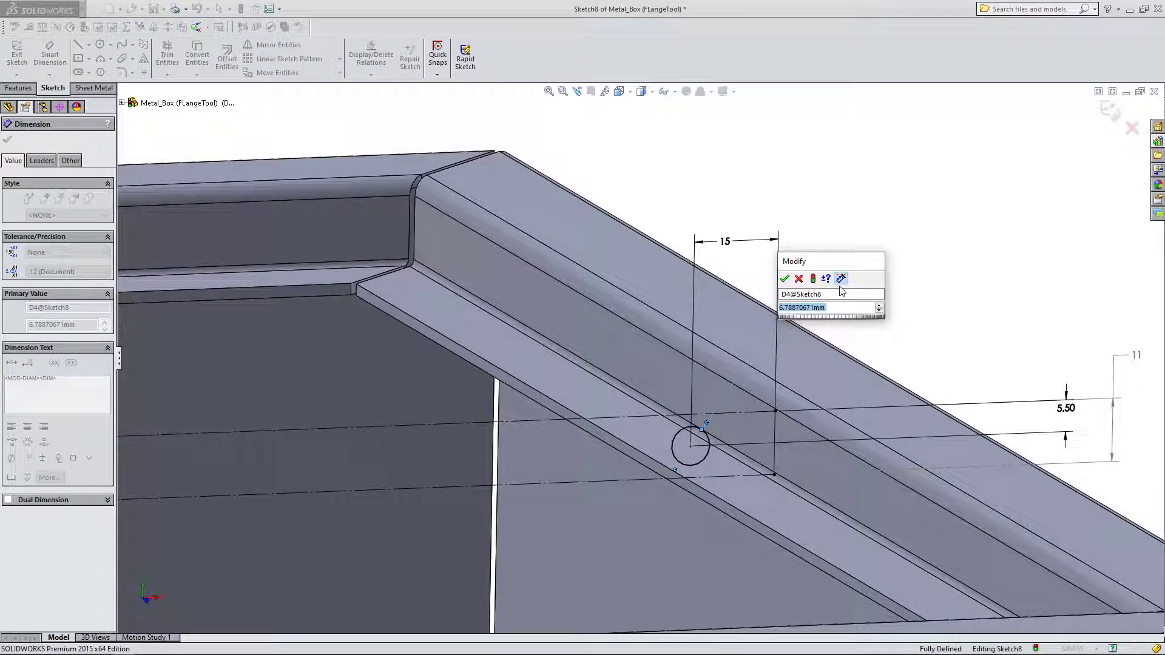
pyautogui.write('1875"')
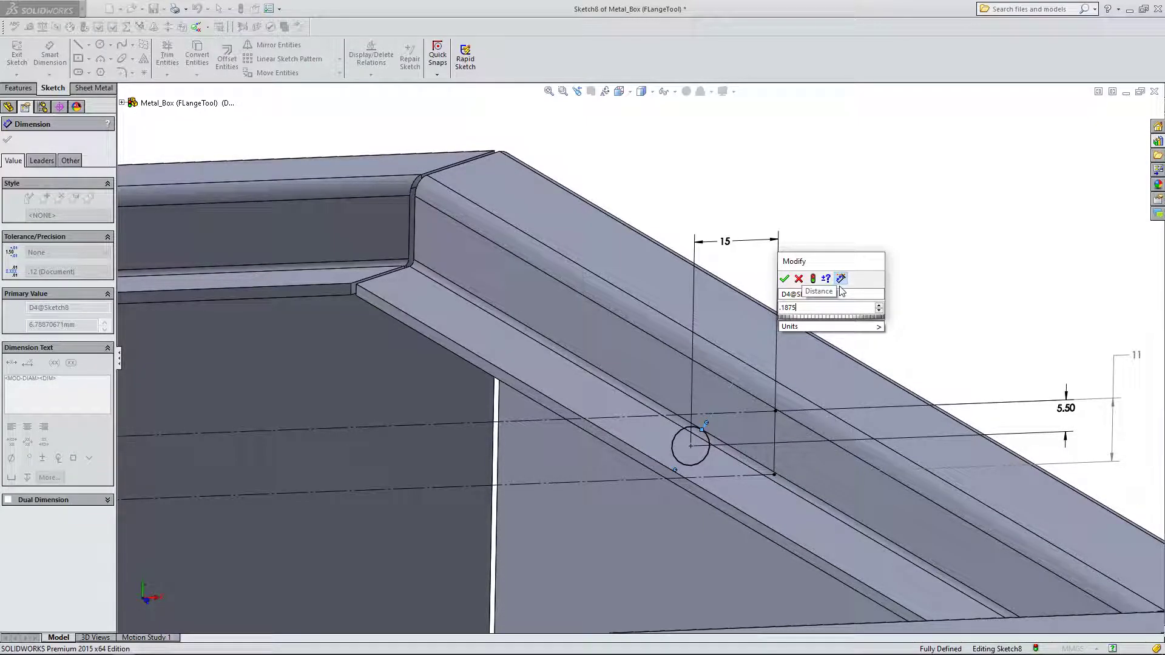
pyautogui.click(785, 279)
# Set the small circle's diameter to 6 mm and compare its size with the inner lip.
pyautogui.scroll(3, 639, 358)
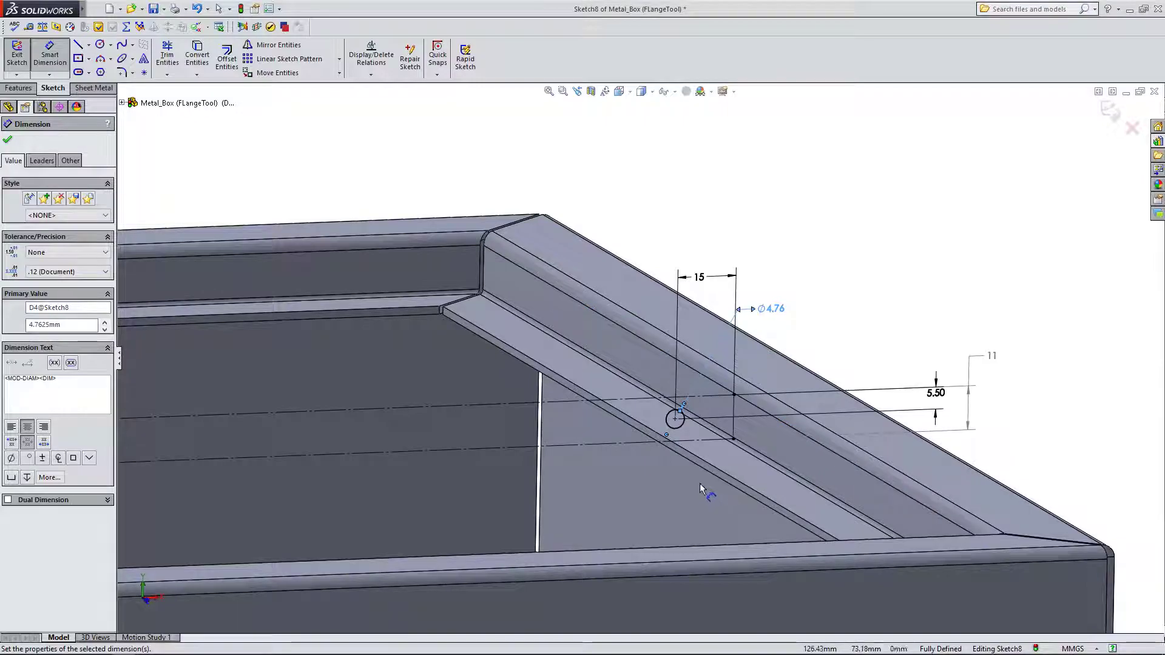
pyautogui.scroll(-2, 713, 510)
pyautogui.scroll(1, 700, 384)
pyautogui.scroll(-1, 702, 383)
pyautogui.scroll(2, 699, 375)
pyautogui.scroll(-3, 656, 333)
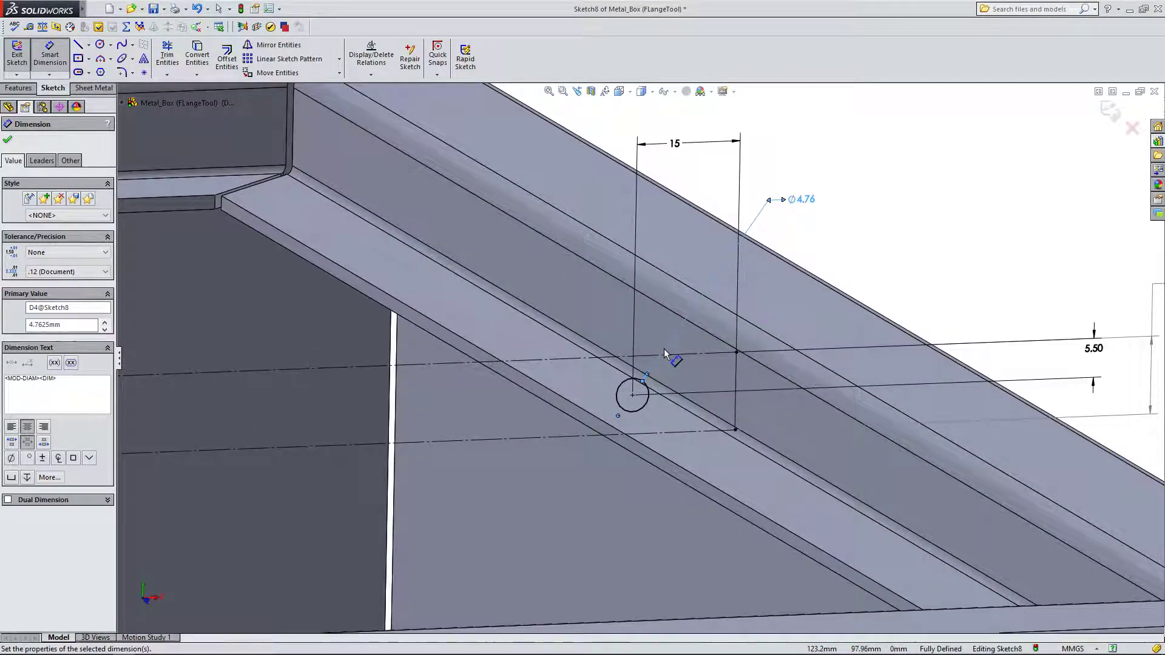
pyautogui.scroll(2, 664, 351)
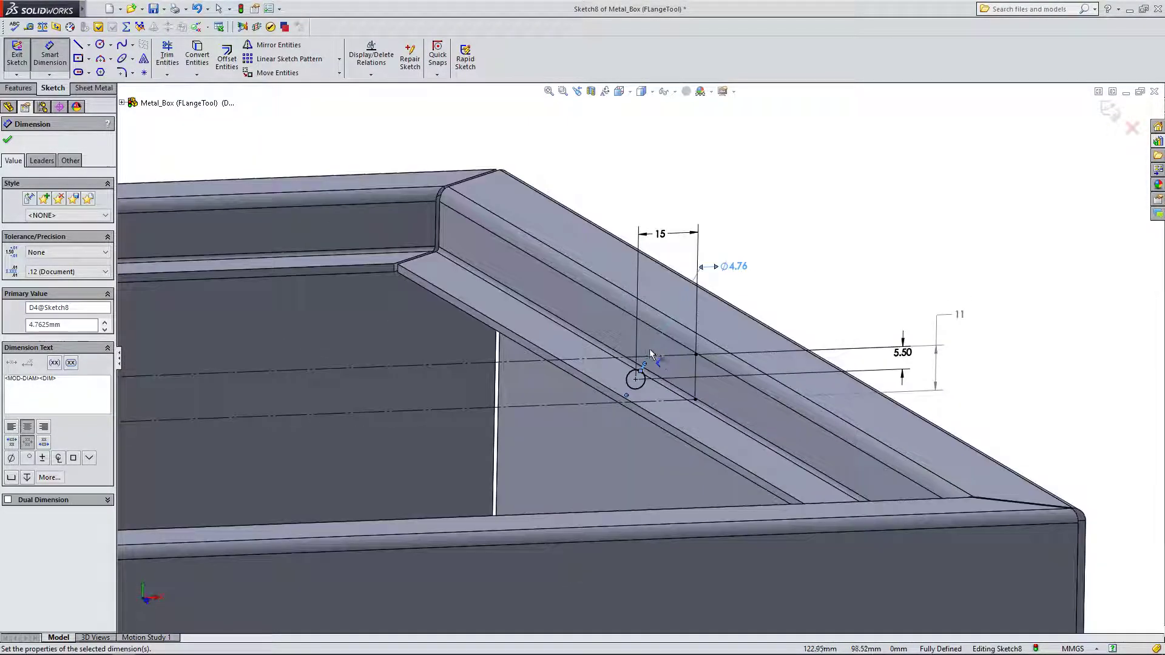
pyautogui.doubleClick(741, 265)
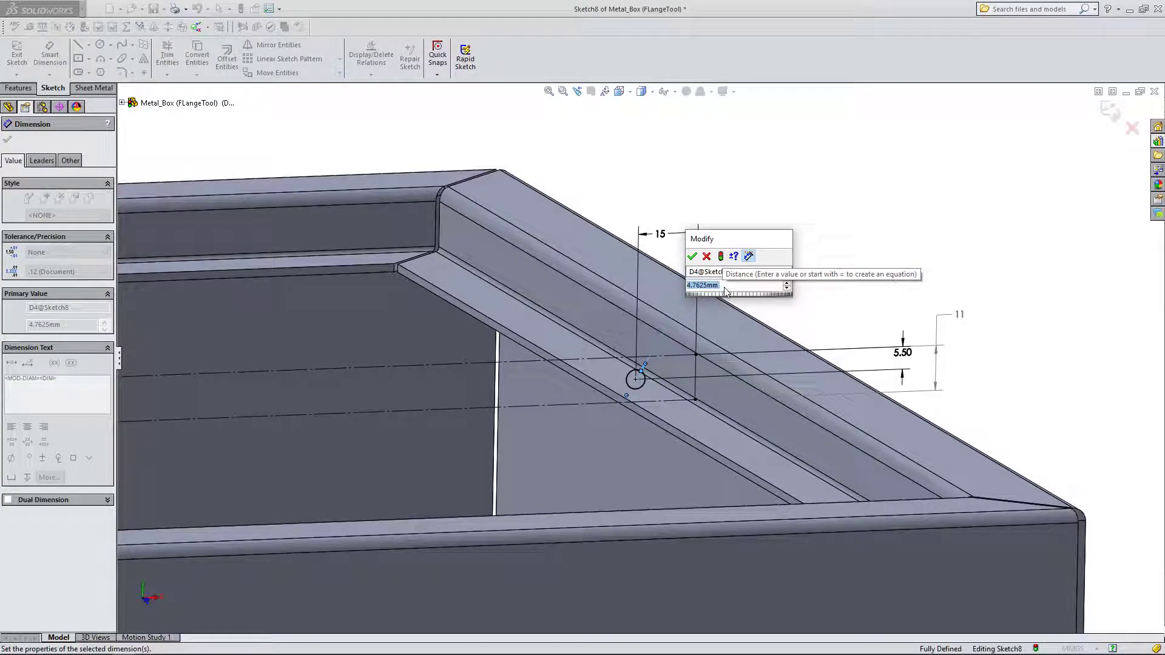
pyautogui.write('6')
pyautogui.press('Return')
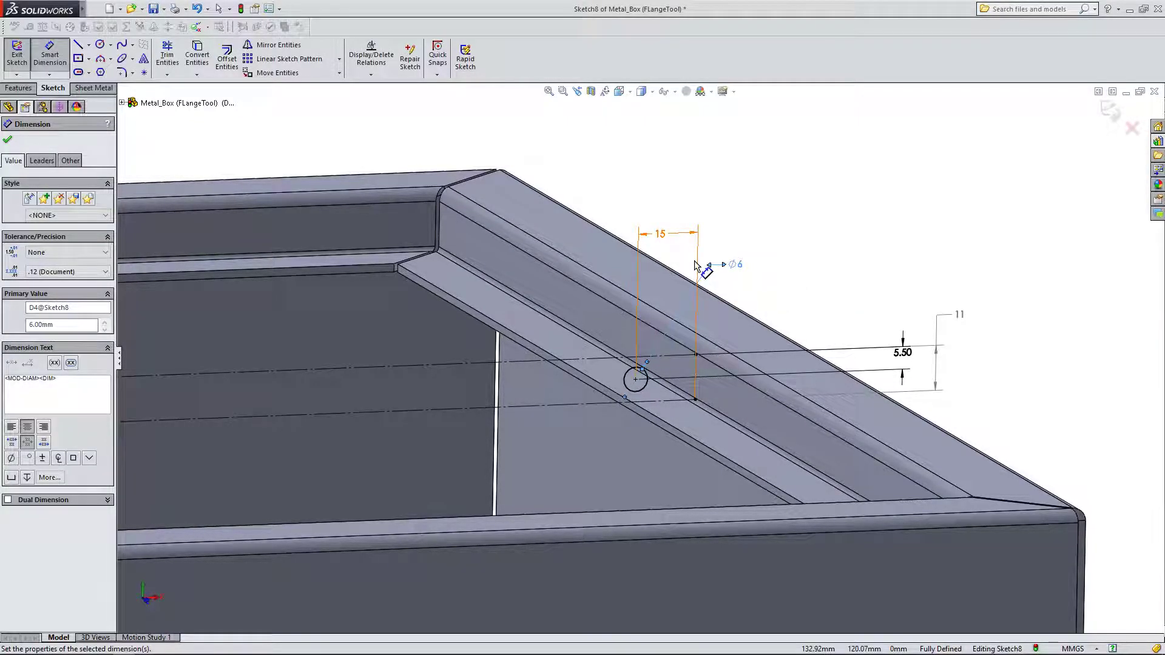
pyautogui.scroll(-2, 654, 346)
pyautogui.scroll(-2, 654, 346)
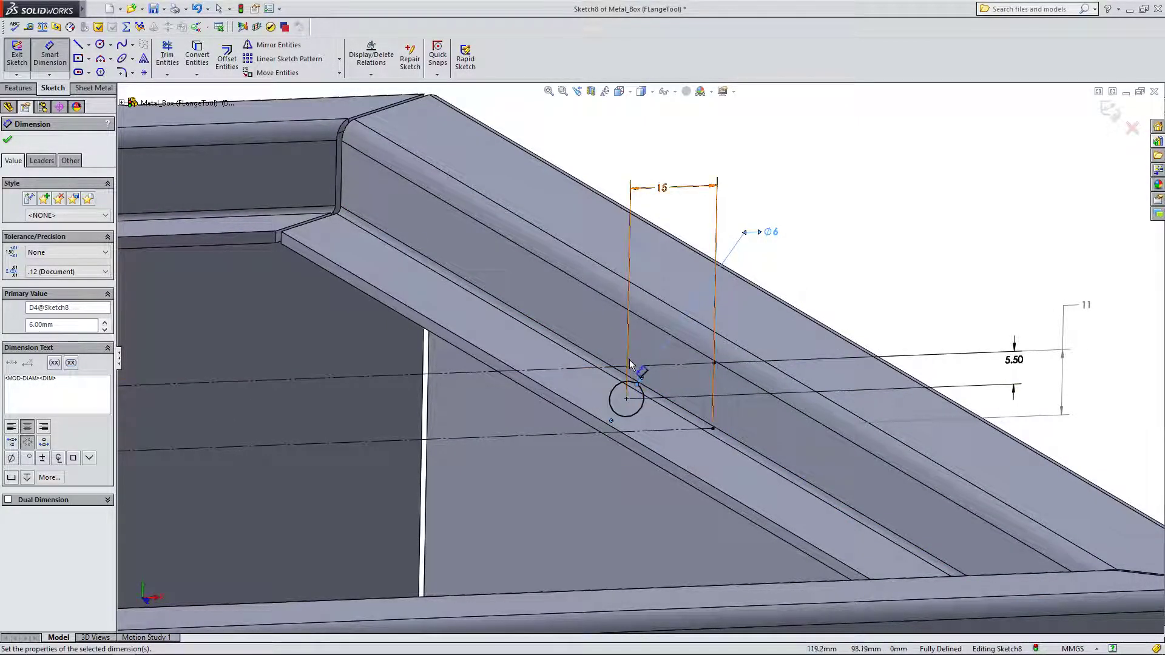
pyautogui.scroll(1, 634, 367)
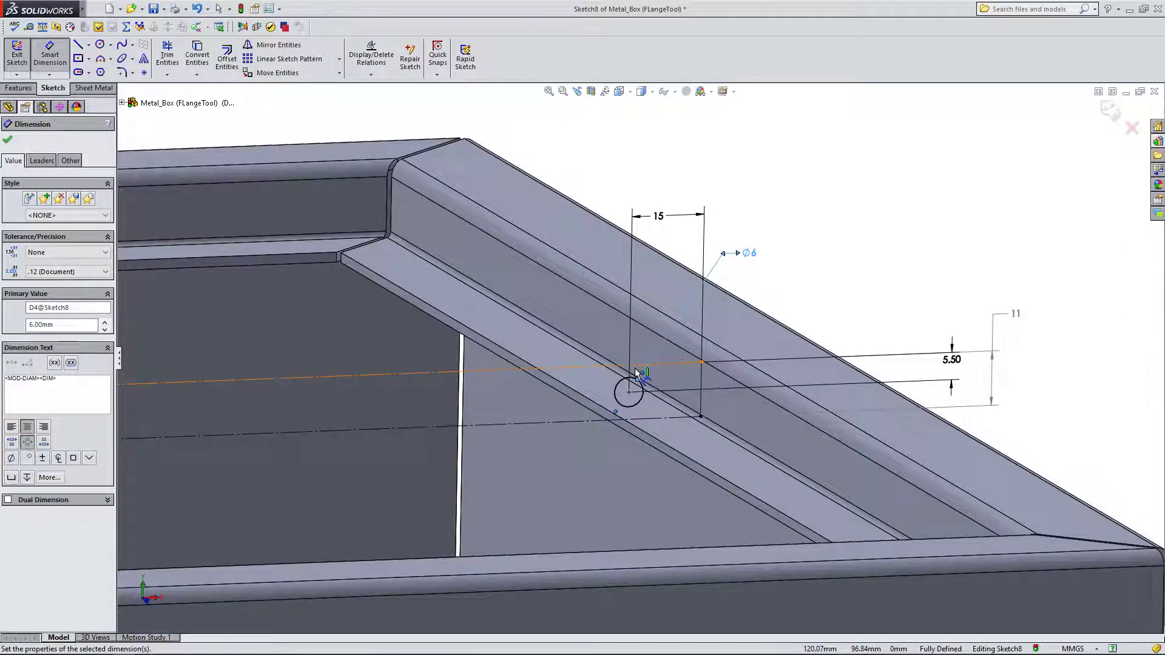
# Try diameters of 7 mm and 8 mm for the small circle on the inner lip.
pyautogui.doubleClick(750, 254)
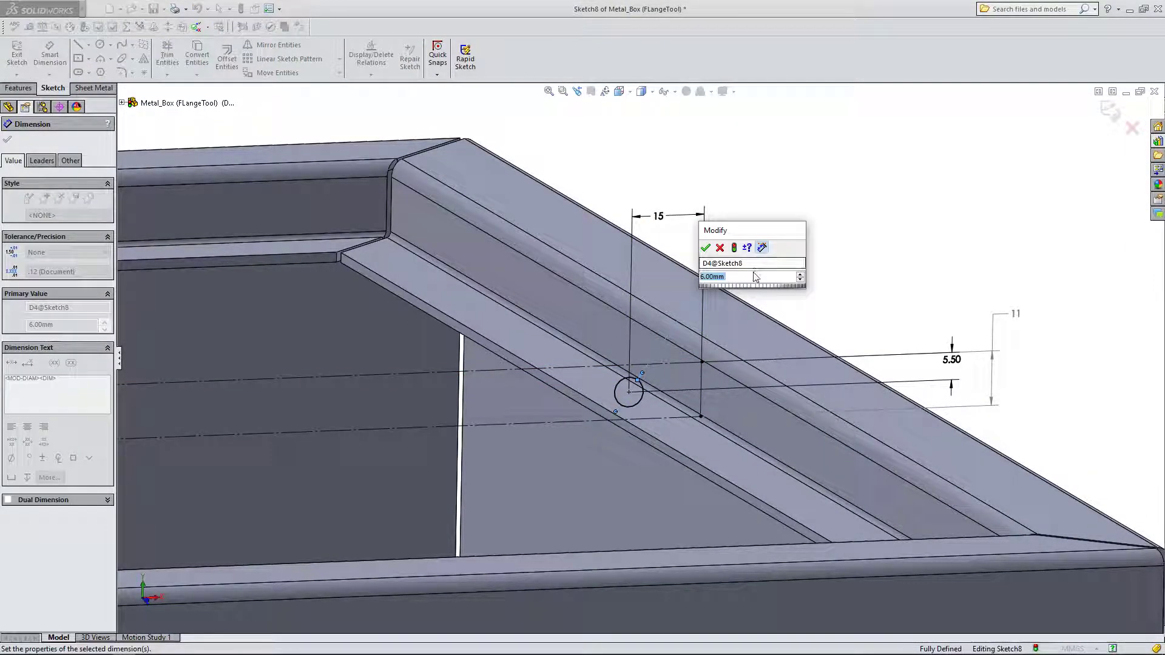
pyautogui.click(705, 248)
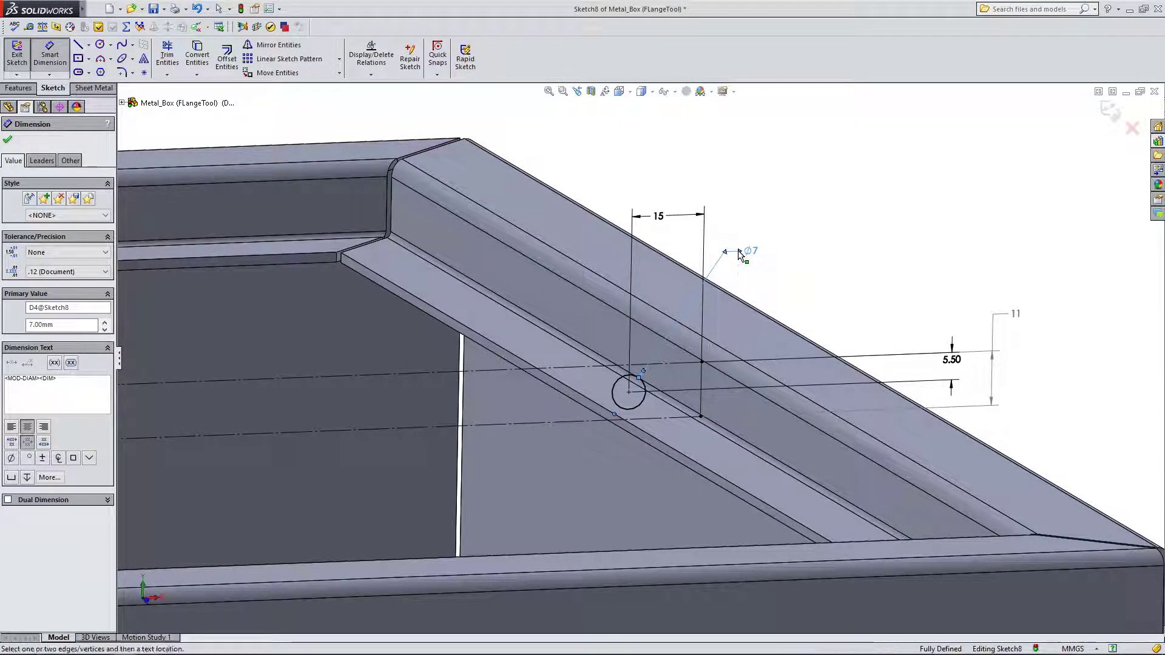
pyautogui.doubleClick(751, 252)
pyautogui.write('8')
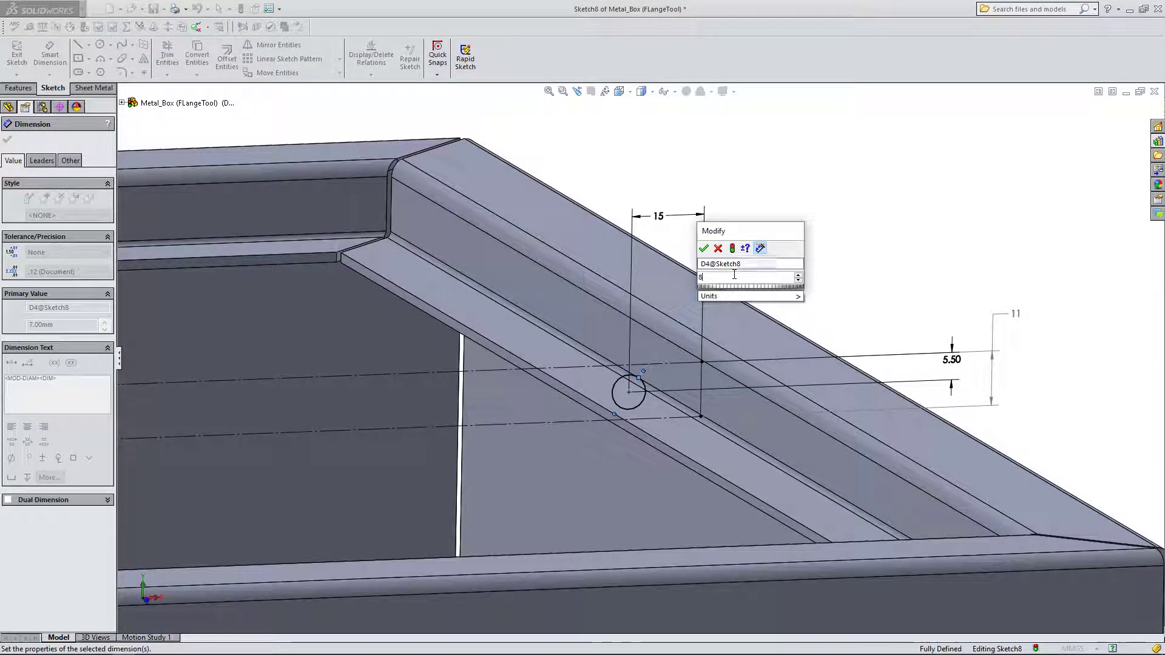
pyautogui.click(705, 248)
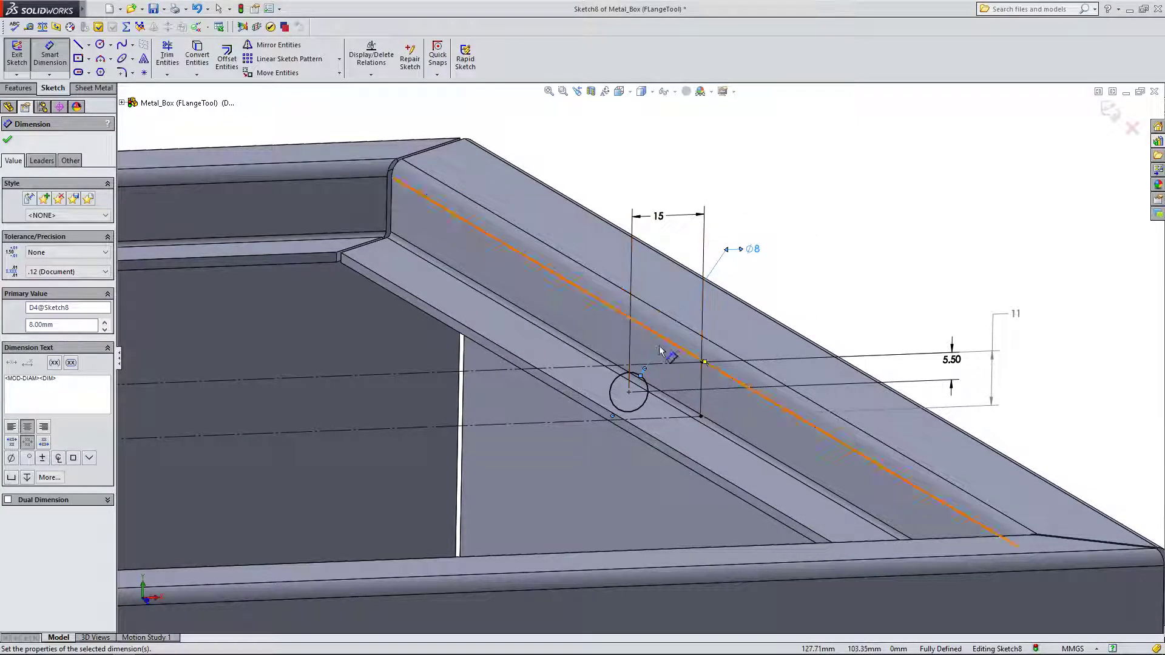
pyautogui.scroll(-3, 632, 369)
pyautogui.scroll(2, 633, 372)
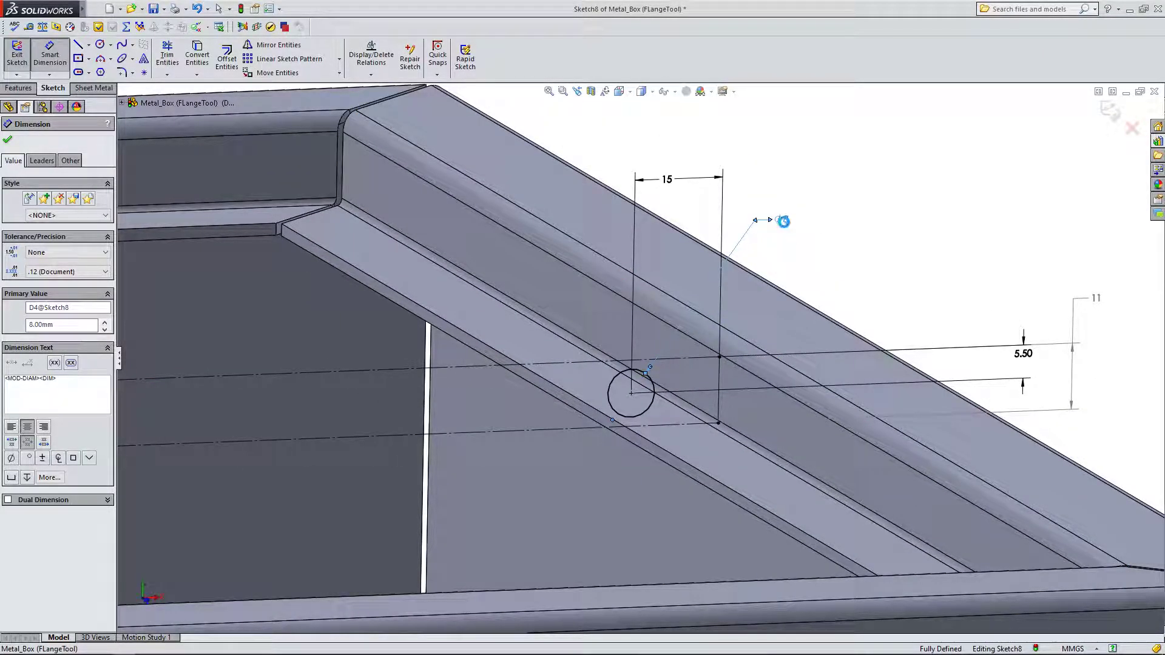
# Set the small circle's diameter to 7.5 mm and finish dimensioning.
pyautogui.doubleClick(782, 221)
pyautogui.write('7.5')
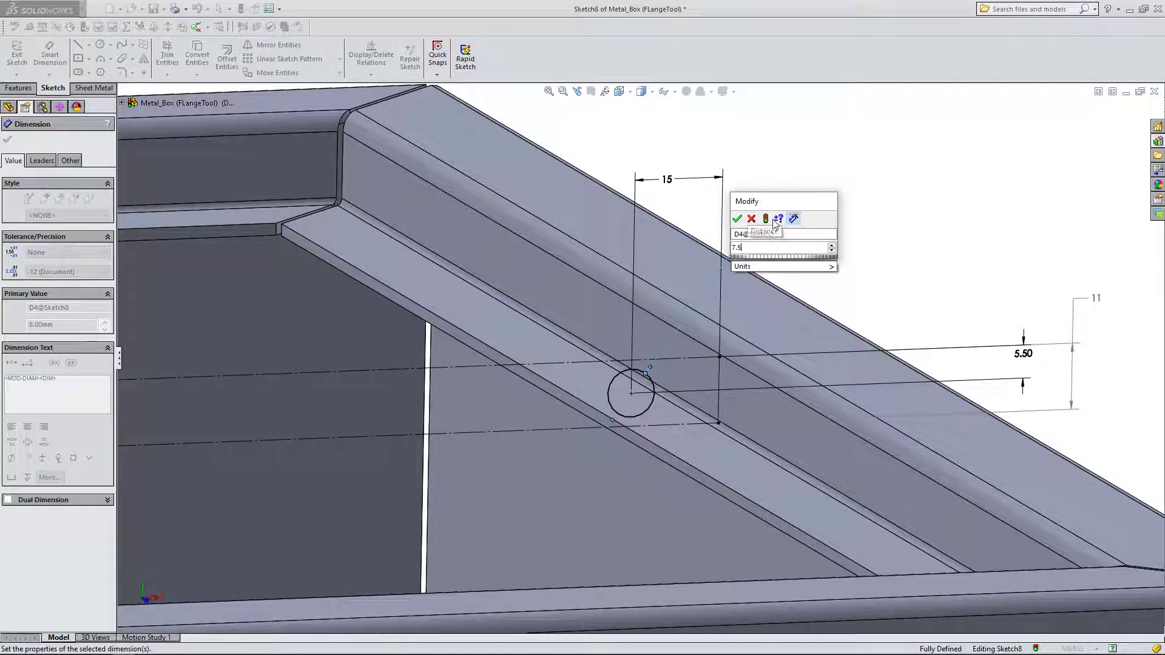
pyautogui.click(738, 217)
pyautogui.scroll(1, 637, 352)
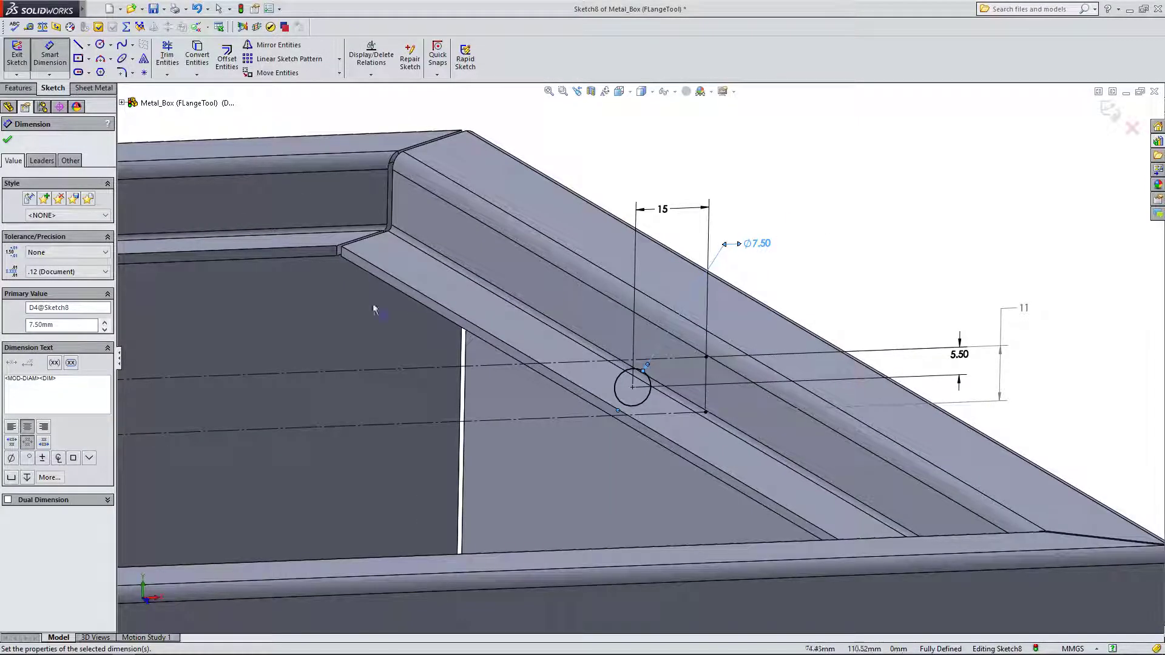
pyautogui.click(8, 140)
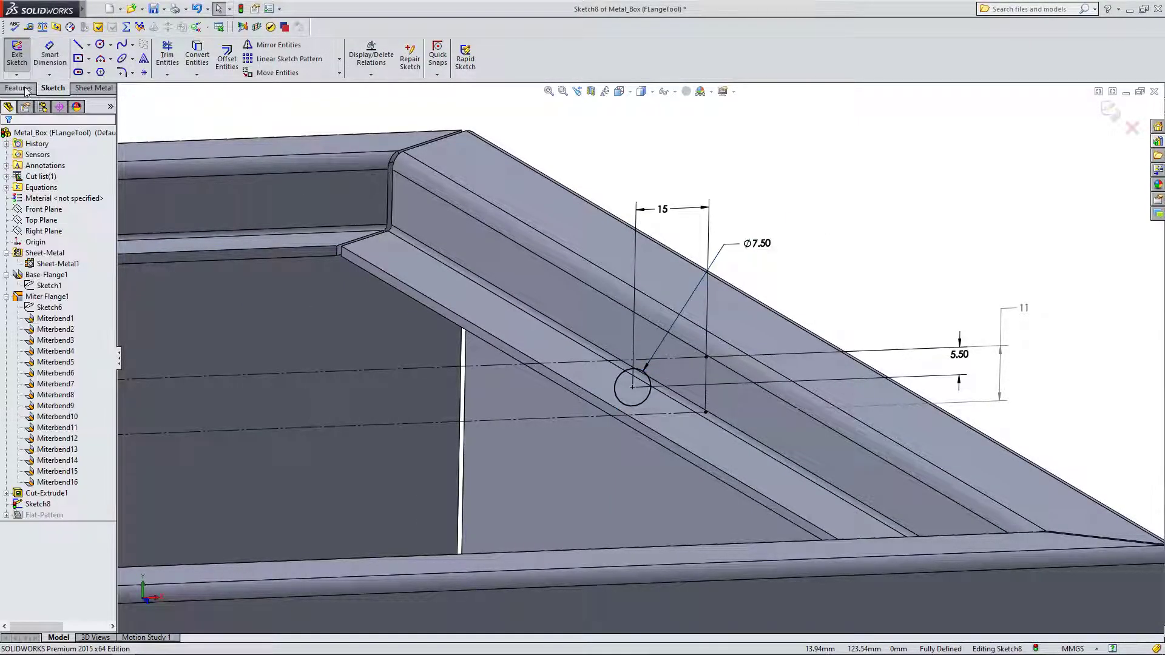
# Try a sheet metal extruded cut of the small circle with the Through All - Both end condition.
pyautogui.click(20, 88)
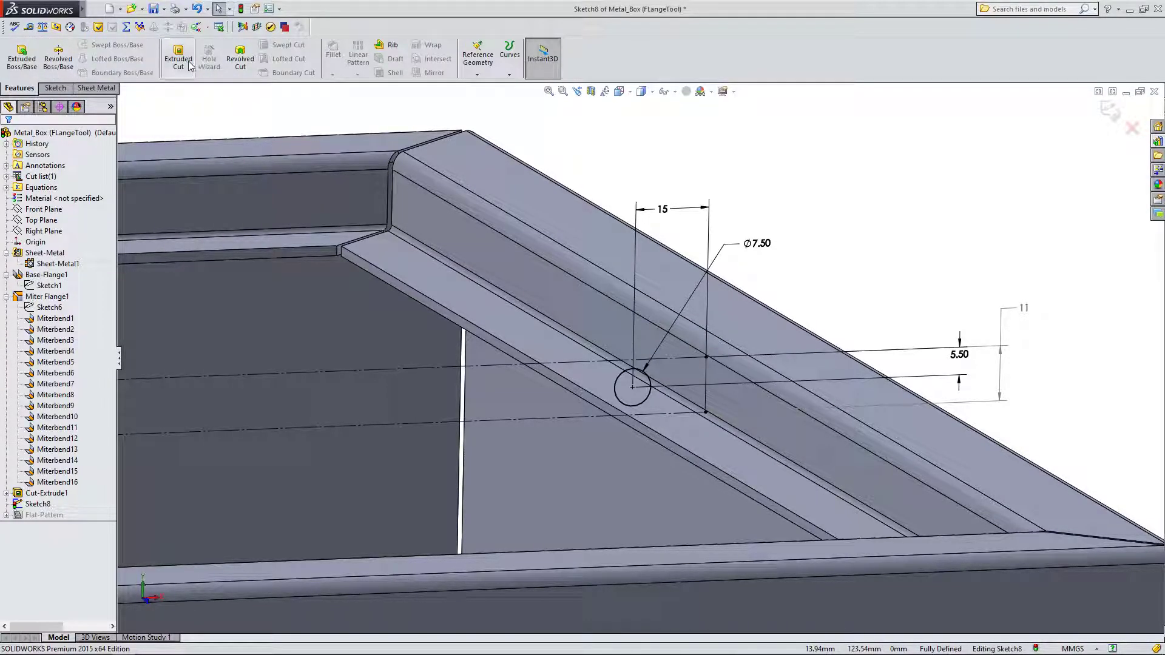
pyautogui.click(96, 88)
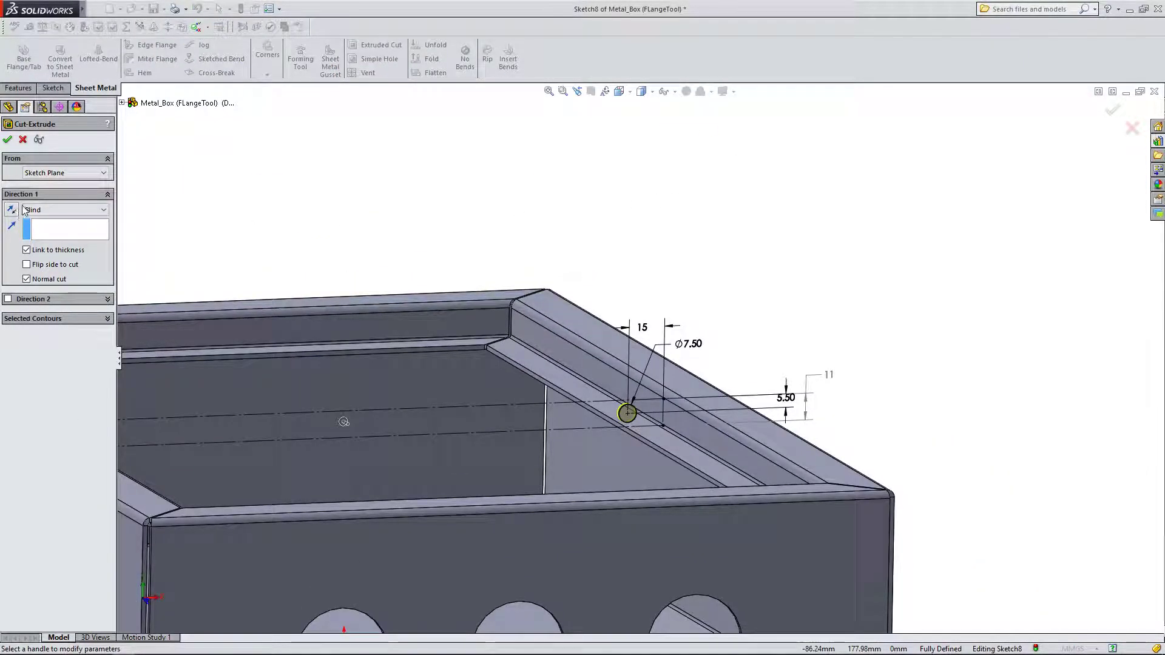
pyautogui.click(38, 210)
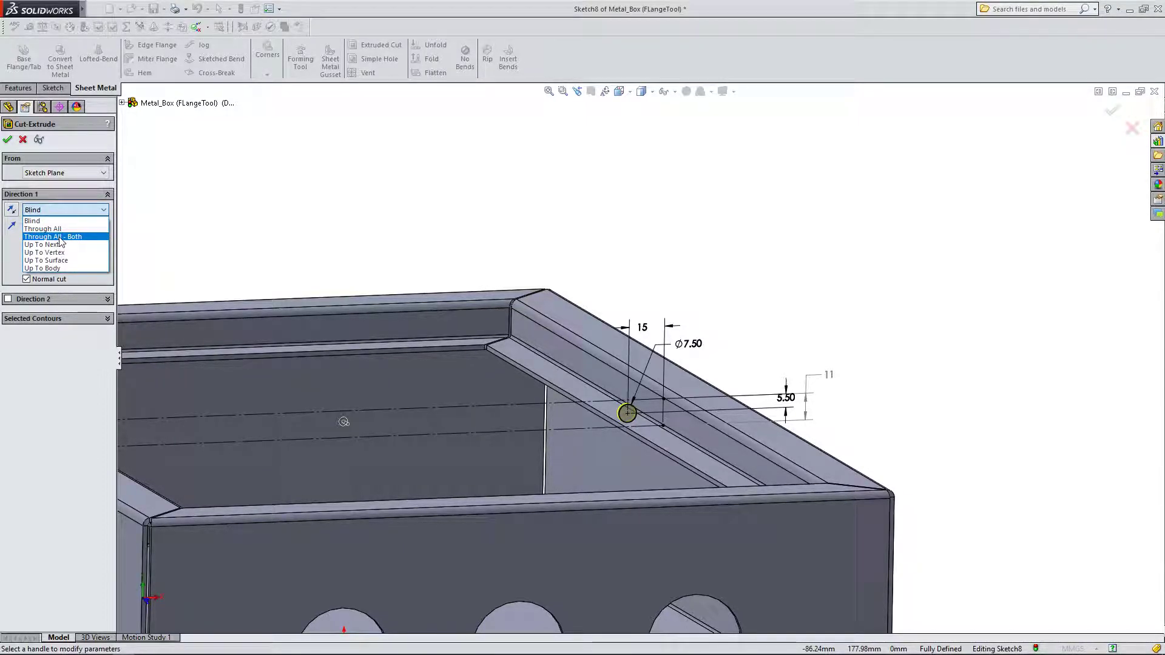
pyautogui.click(60, 237)
pyautogui.scroll(3, 600, 341)
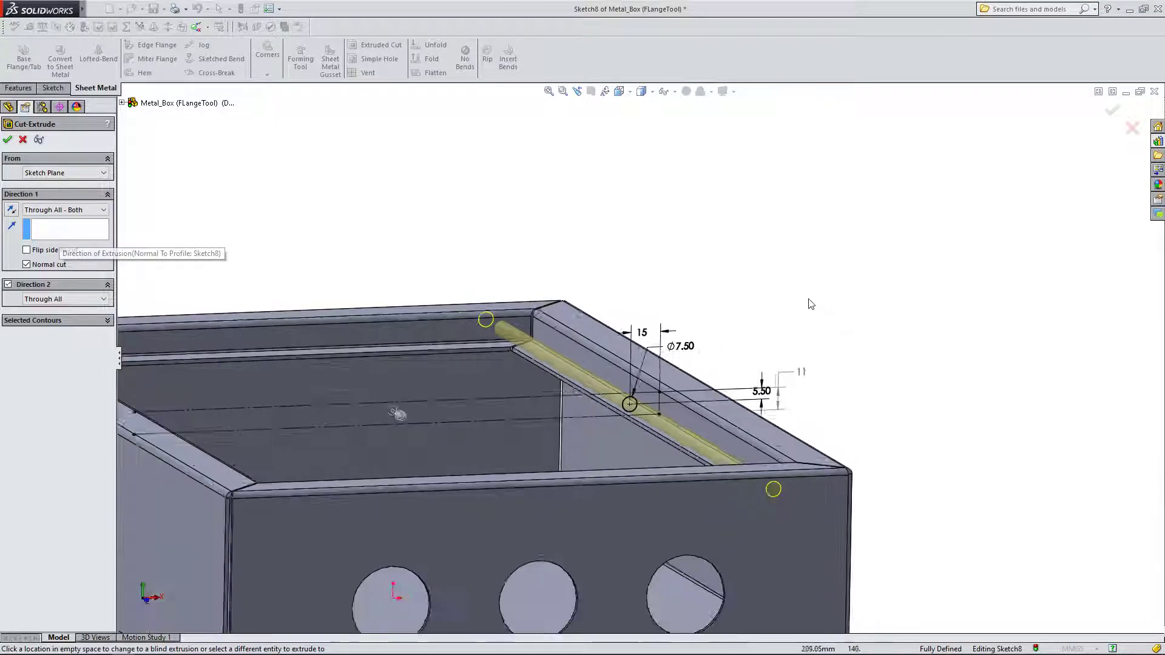
pyautogui.moveTo(601, 341); pyautogui.dragTo(256, 262, button='middle')
pyautogui.moveTo(484, 236); pyautogui.dragTo(534, 340, button='middle')
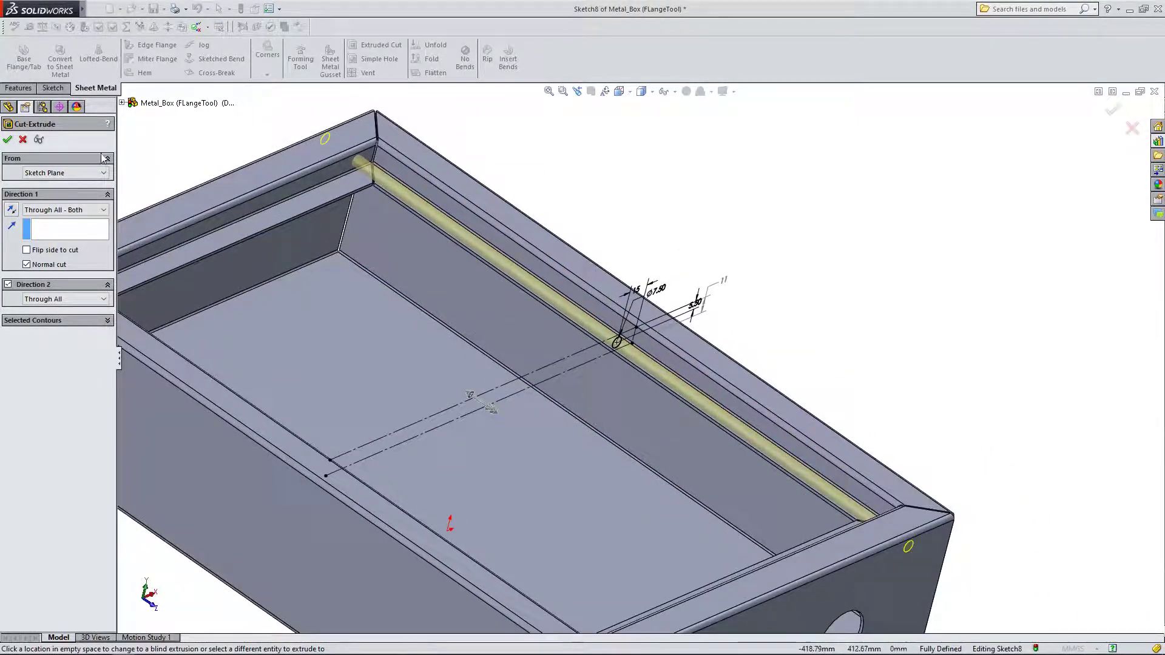
# Try Blind and Up To Surface as the cut's first-direction end condition, and cancel the cut.
pyautogui.click(61, 210)
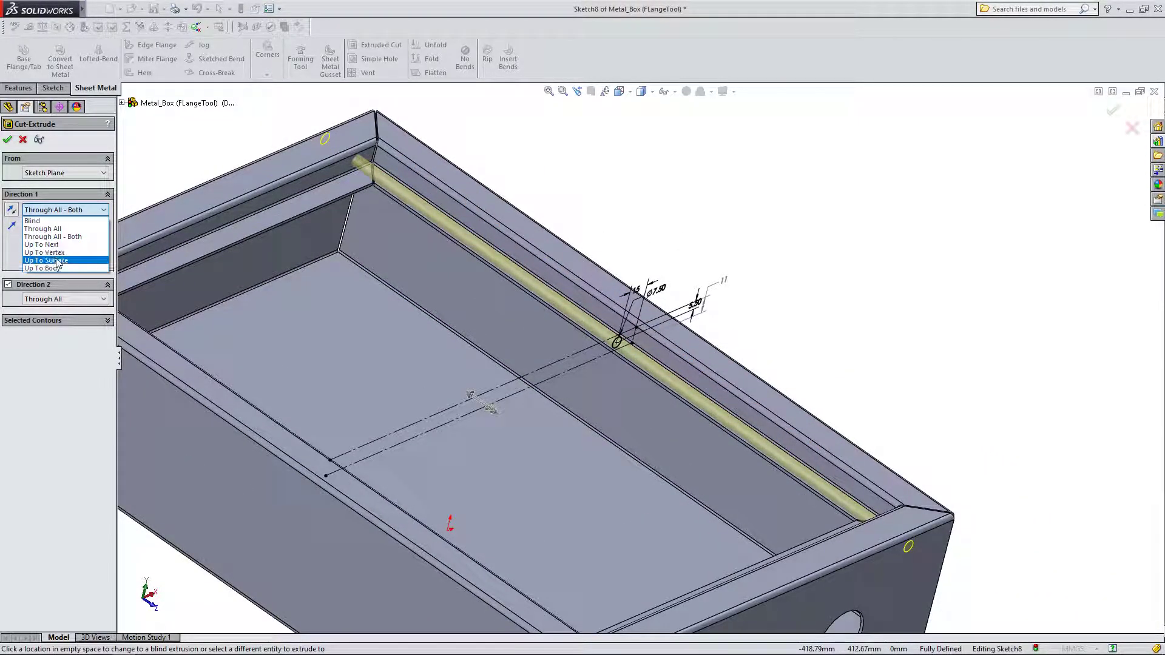
pyautogui.click(77, 221)
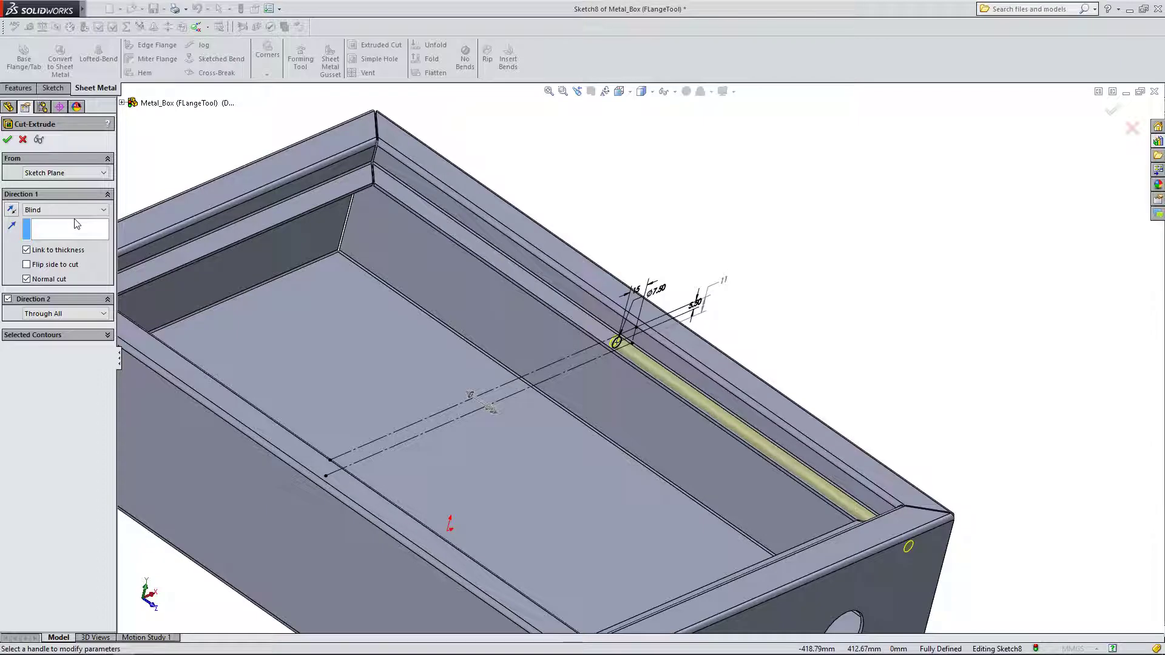
pyautogui.moveTo(938, 548); pyautogui.dragTo(993, 402, button='middle')
pyautogui.click(56, 209)
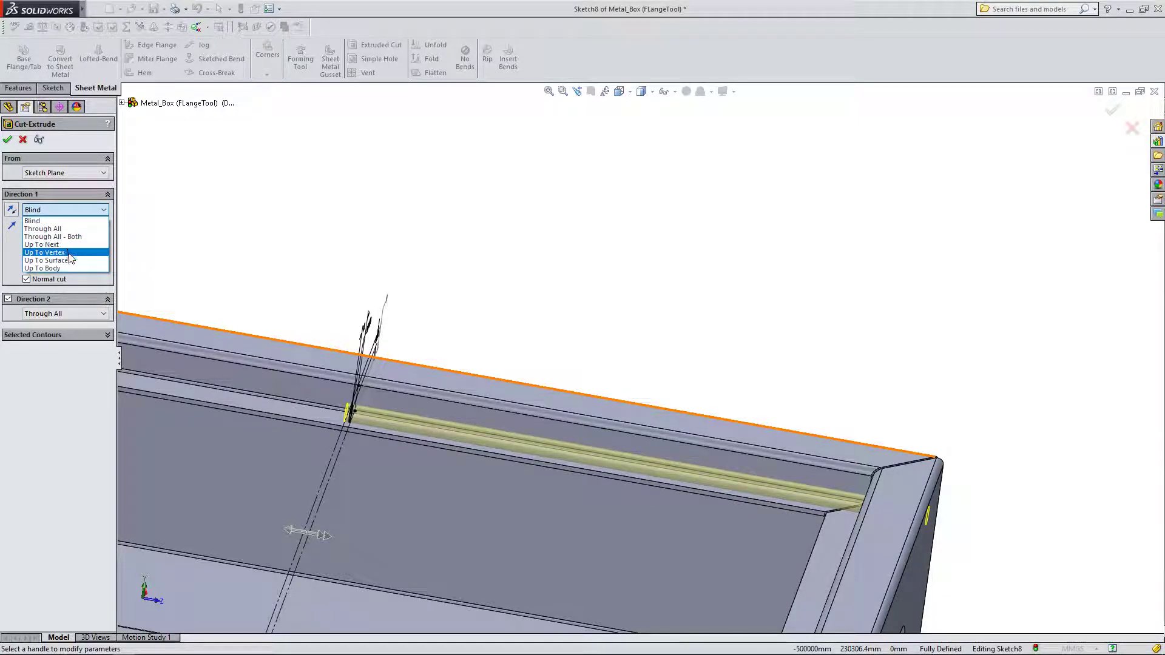
pyautogui.click(46, 260)
pyautogui.scroll(3, 770, 289)
pyautogui.moveTo(770, 289); pyautogui.dragTo(523, 327, button='middle')
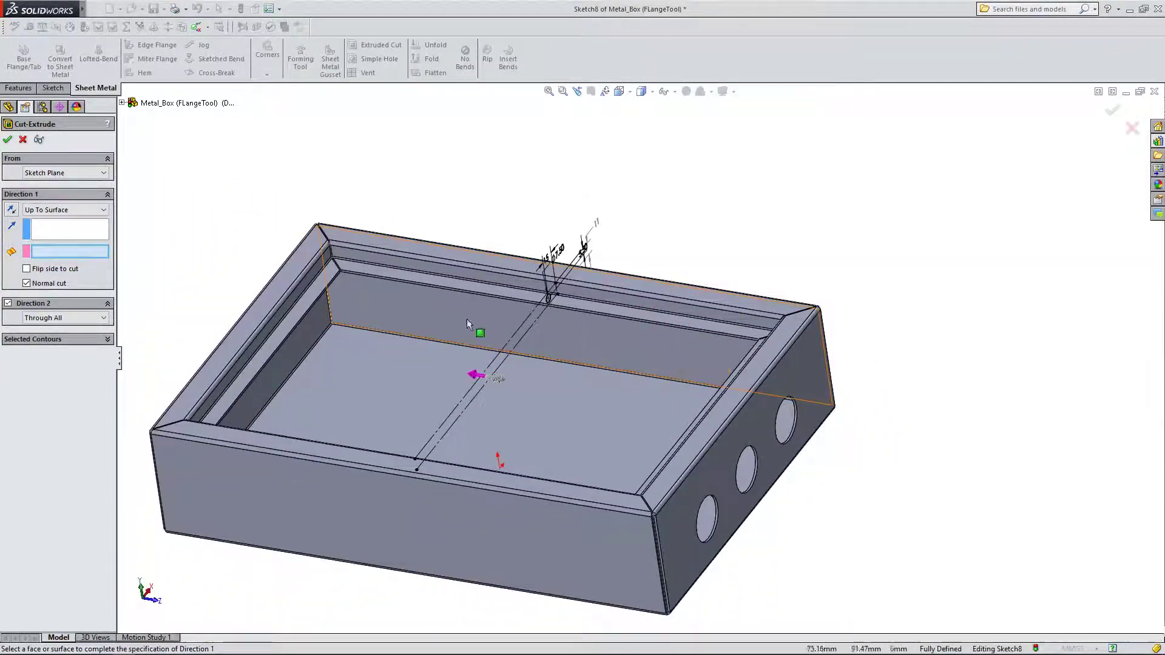
pyautogui.scroll(-6, 523, 326)
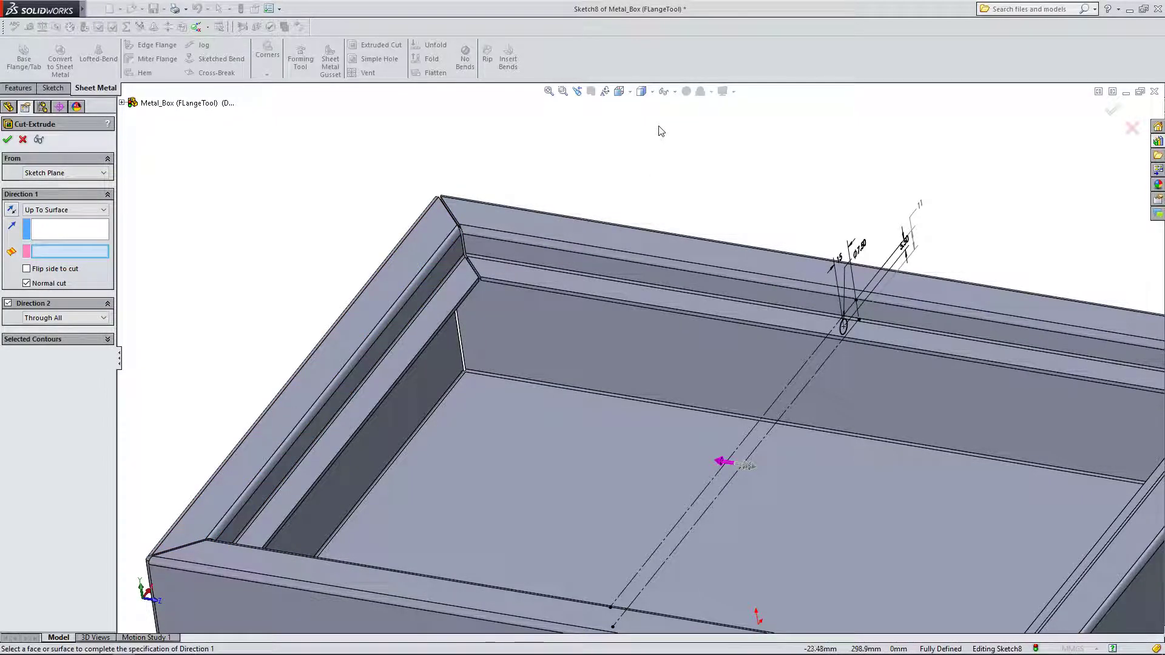
pyautogui.scroll(-3, 431, 288)
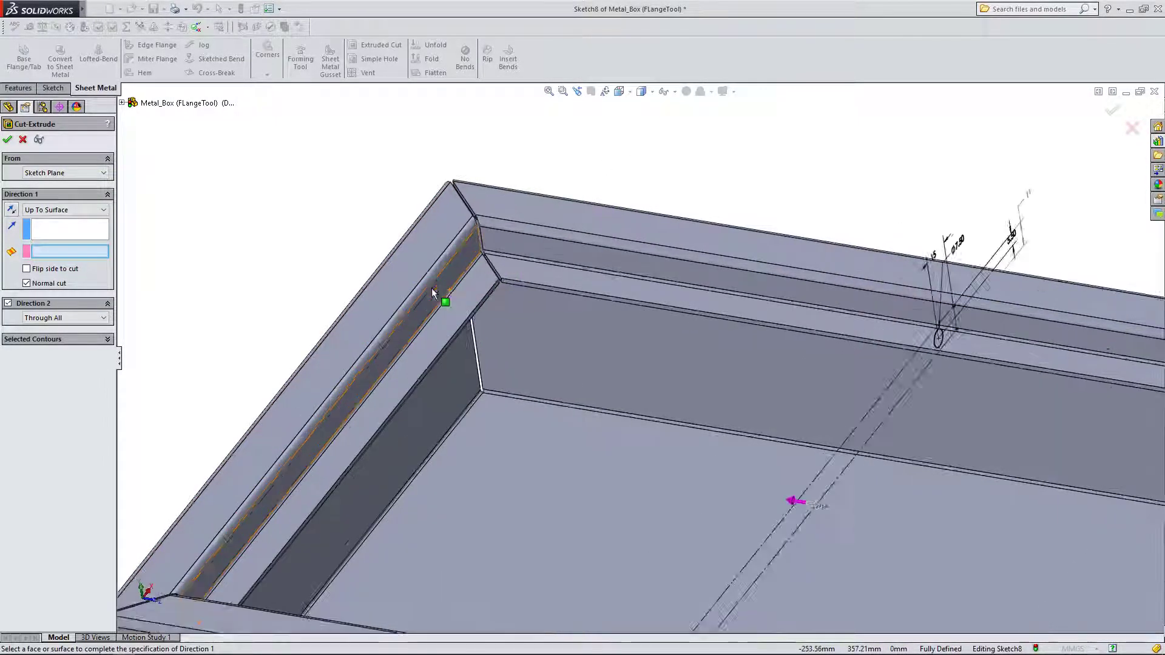
pyautogui.scroll(2, 419, 327)
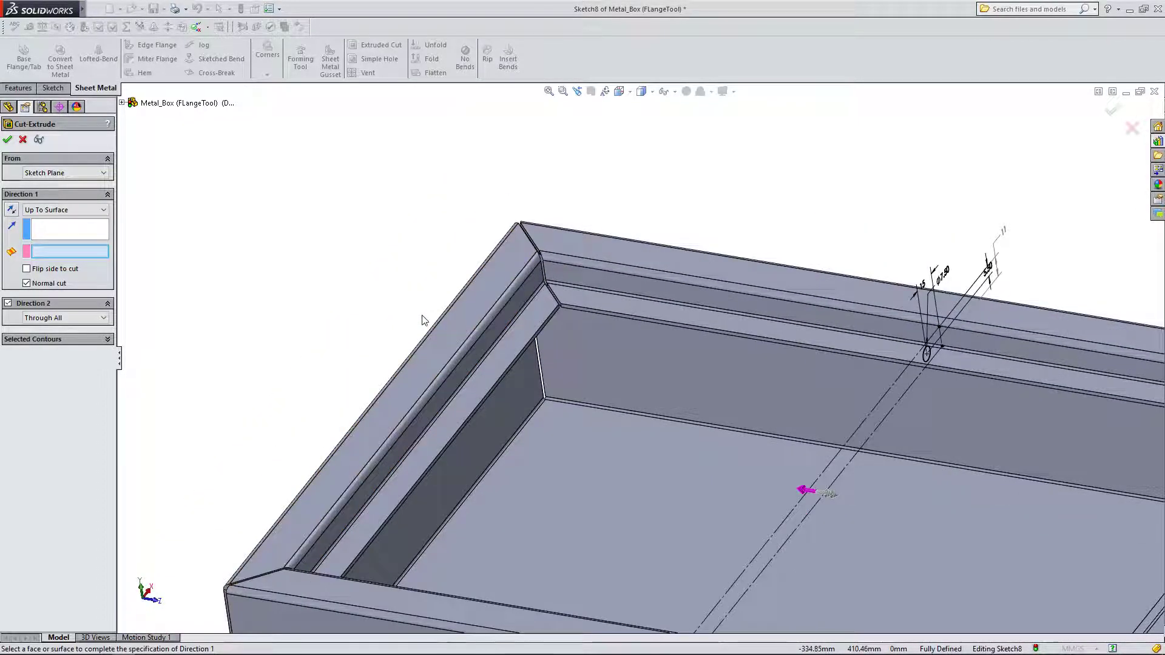
pyautogui.click(23, 139)
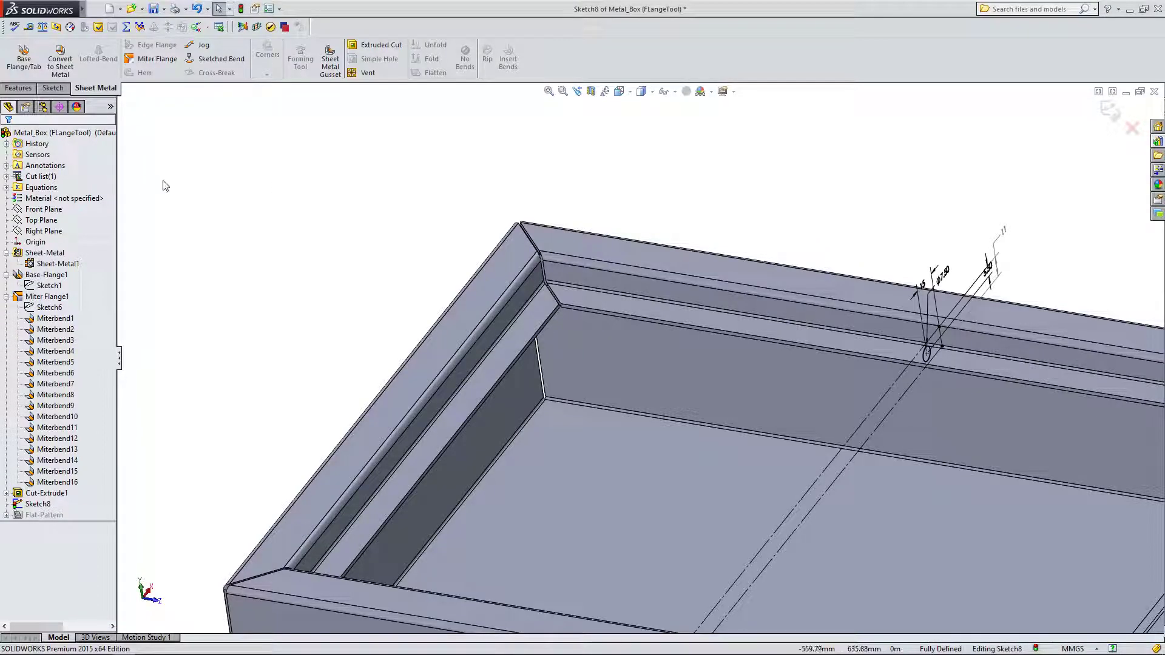
# Apply a planar section view of the box along the Right Plane at zero offset.
pyautogui.click(592, 91)
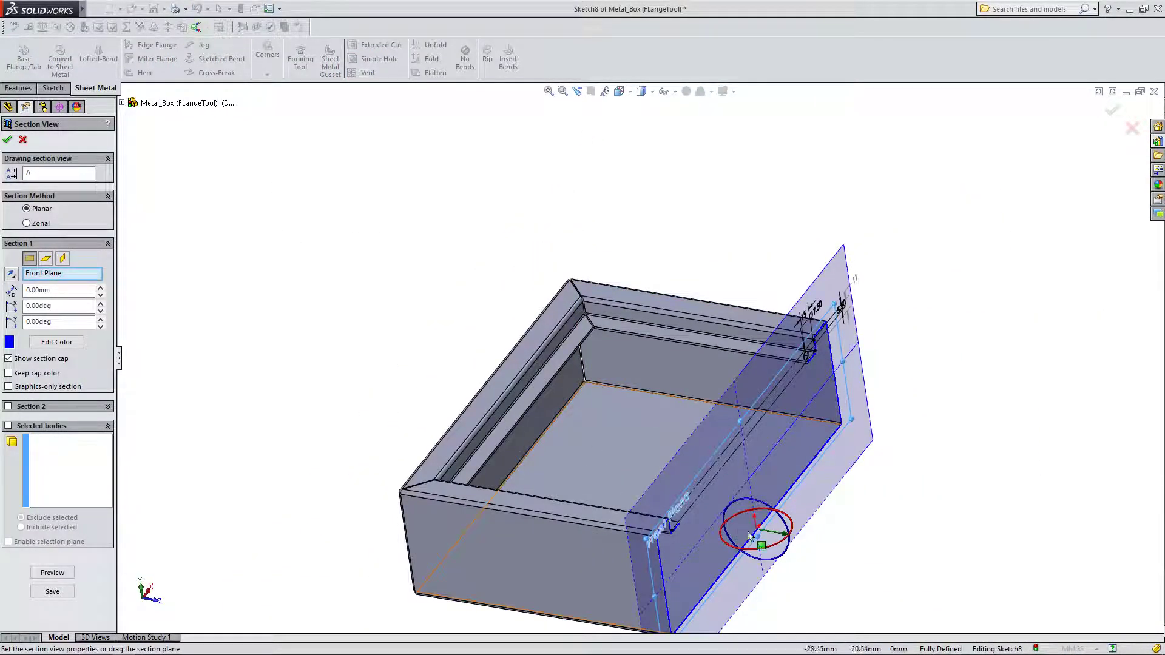
pyautogui.click(23, 140)
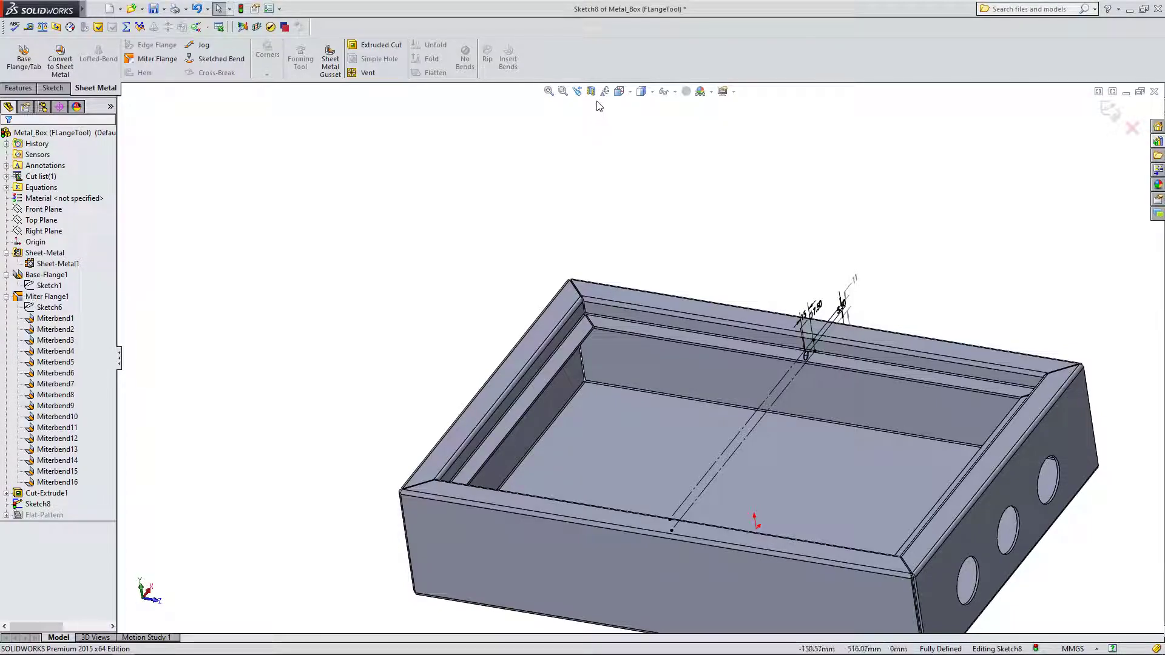
pyautogui.click(591, 91)
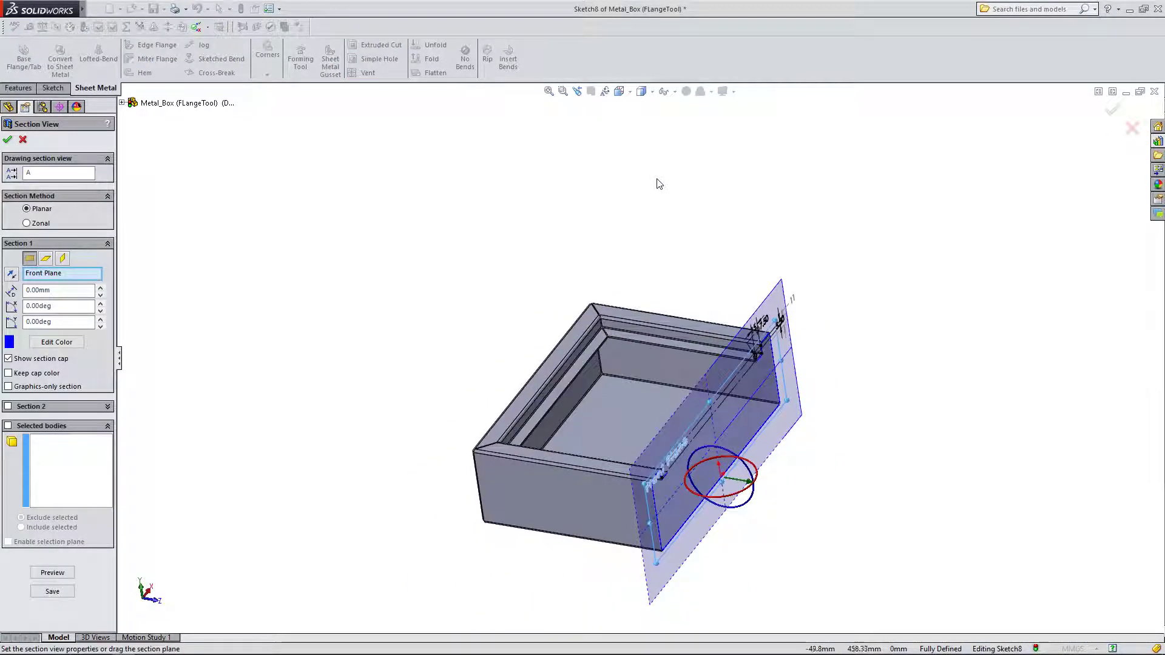
pyautogui.scroll(-3, 767, 476)
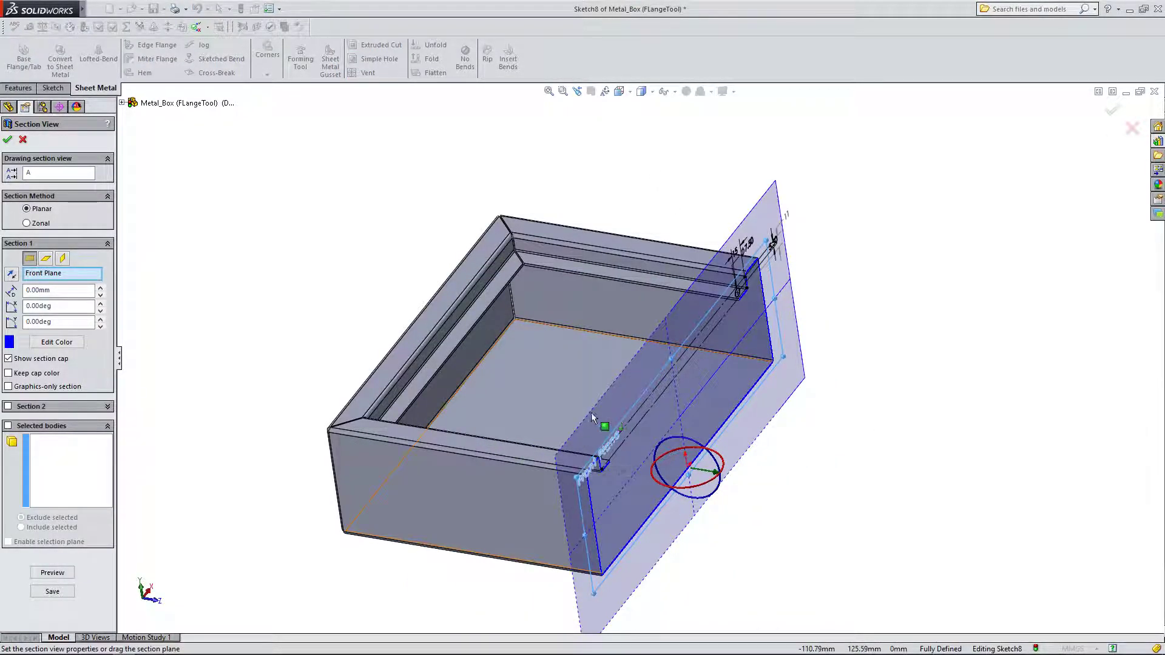
pyautogui.click(47, 259)
pyautogui.click(62, 259)
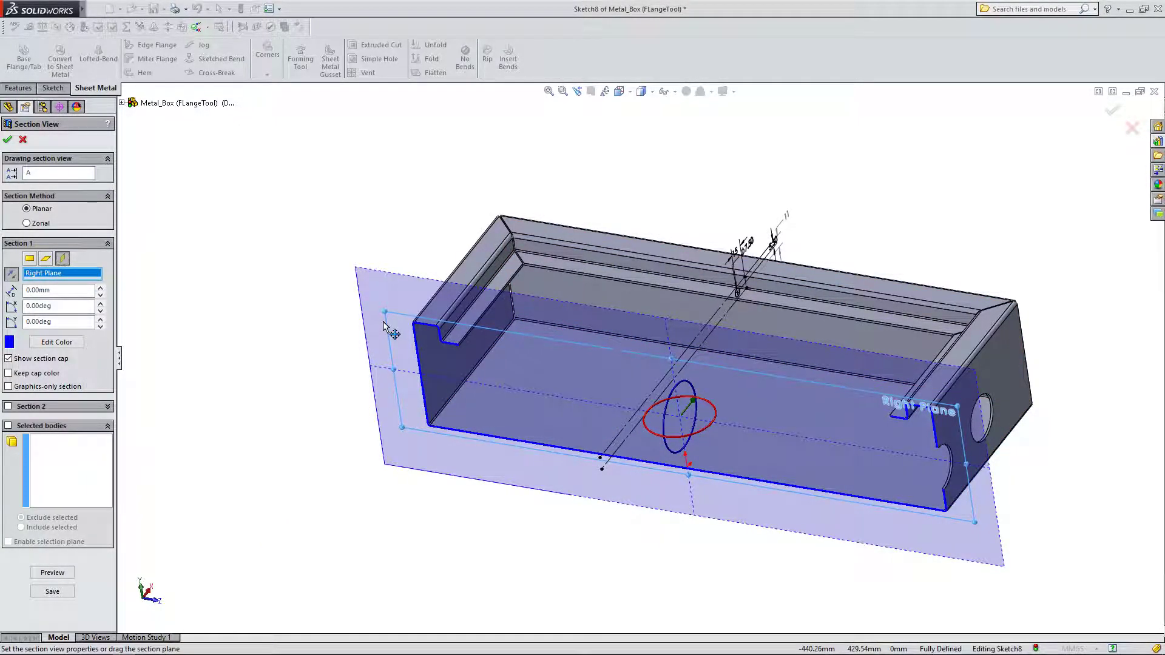
pyautogui.moveTo(446, 339); pyautogui.dragTo(489, 342, button='middle')
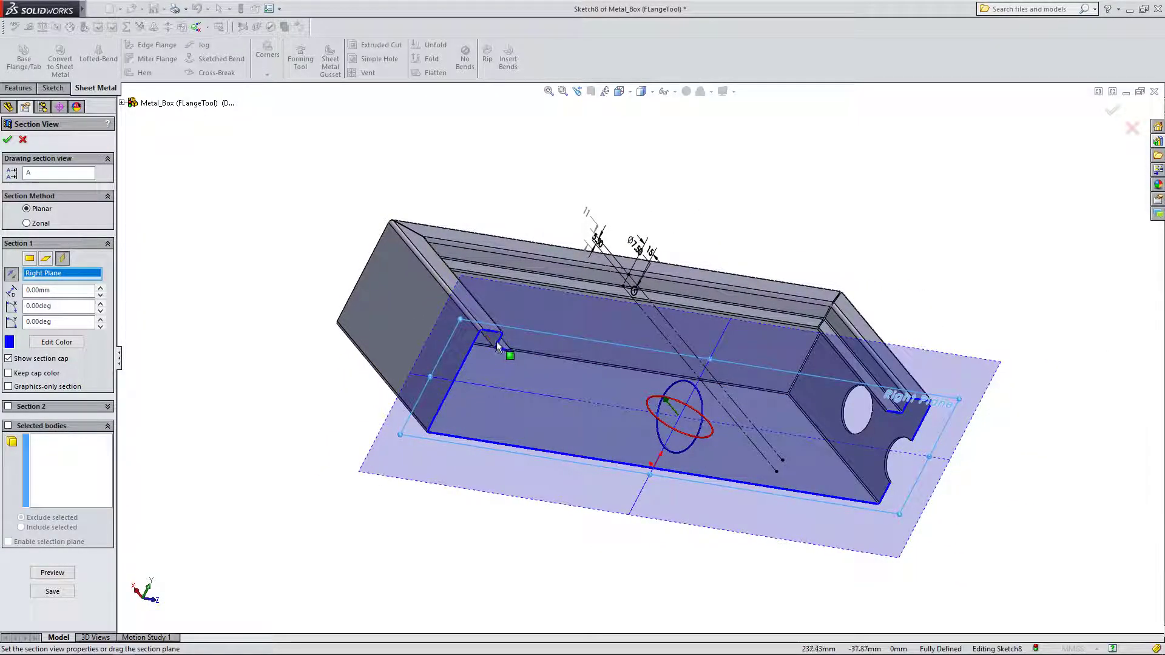
pyautogui.click(8, 140)
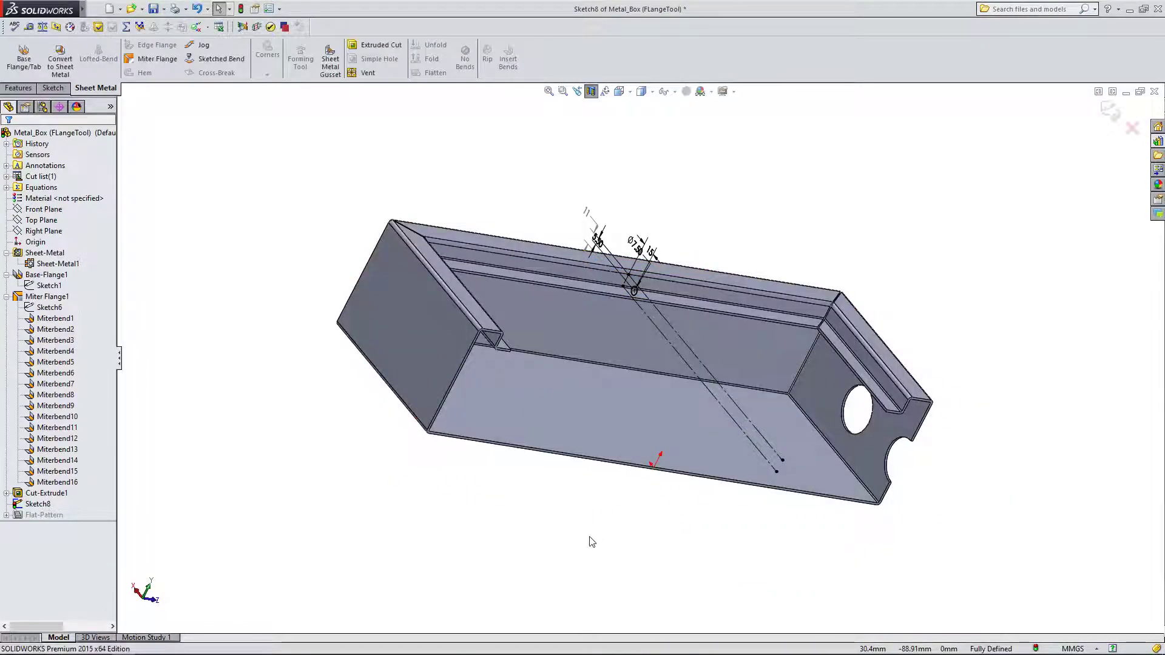
pyautogui.click(52, 515)
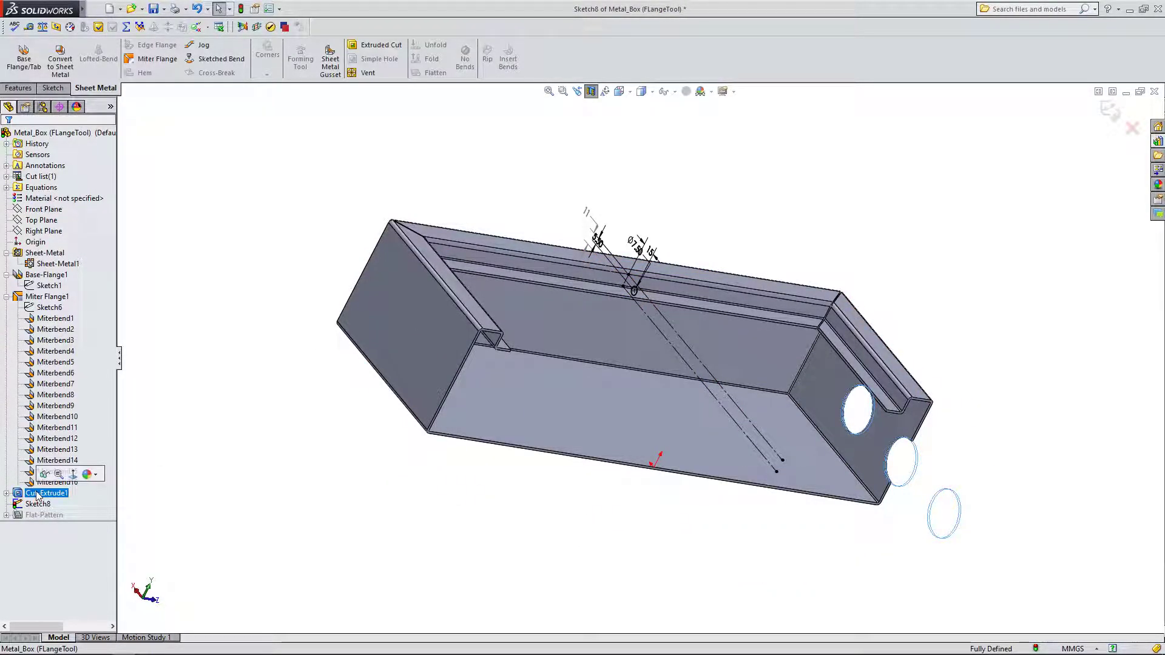
pyautogui.click(200, 464)
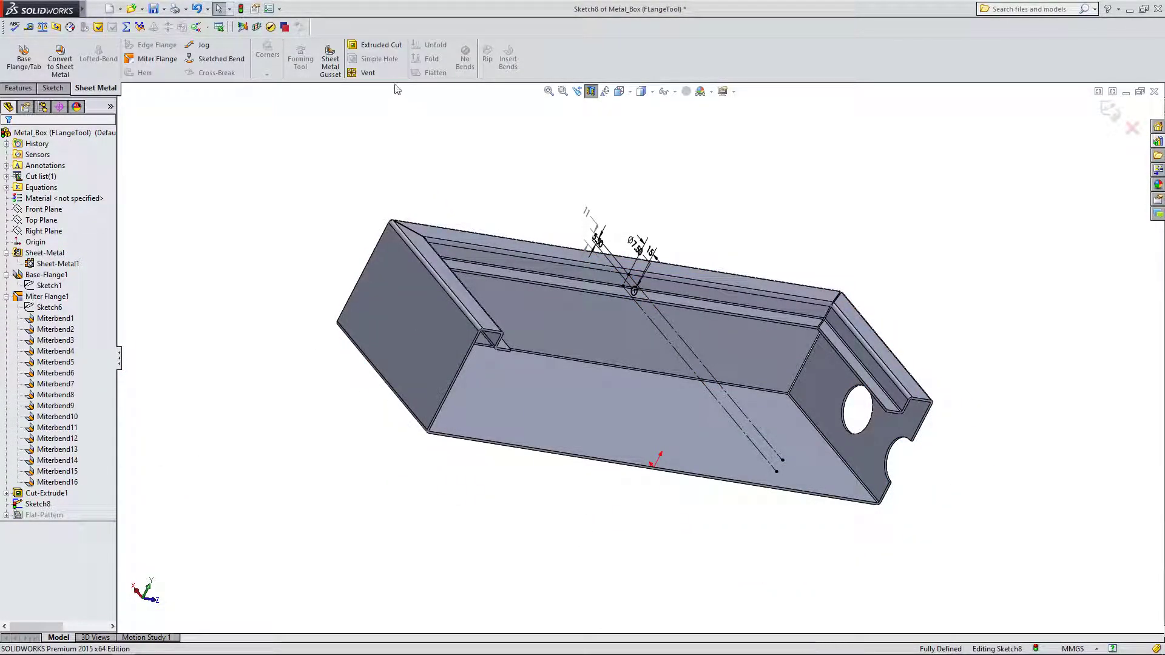
# Start an extruded cut of the 7.5 mm circle Up To Surface, ending at the channel-side lip face opposite the three-hole wall.
pyautogui.click(377, 49)
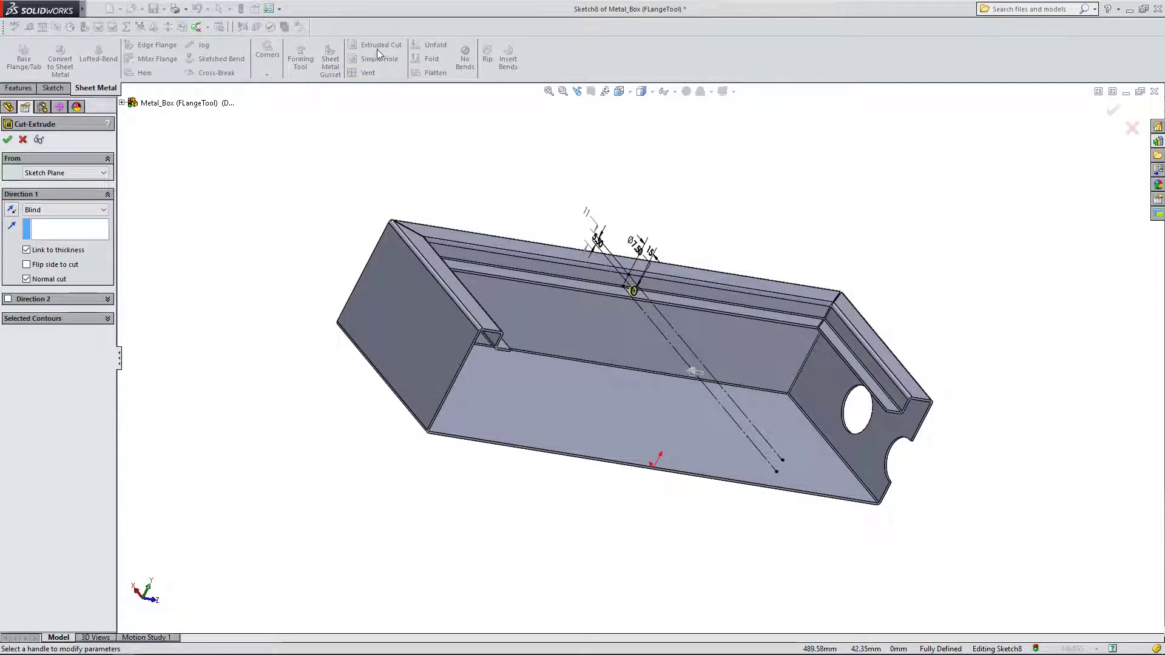
pyautogui.scroll(-2, 668, 265)
pyautogui.scroll(-3, 668, 265)
pyautogui.scroll(1, 665, 270)
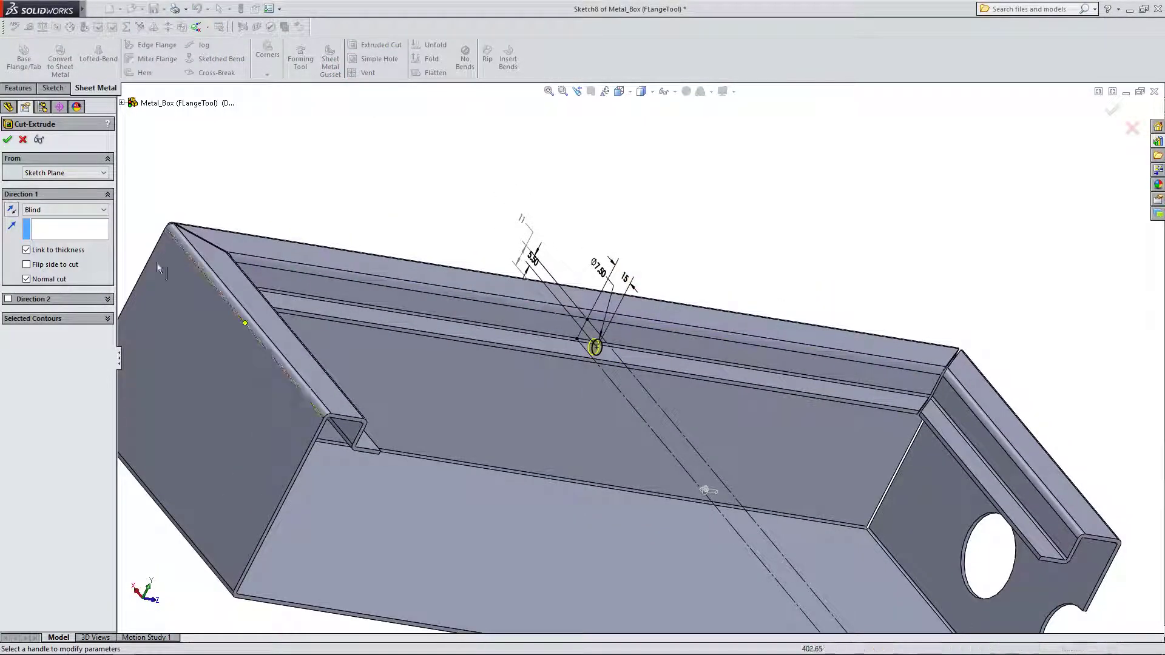
pyautogui.click(87, 212)
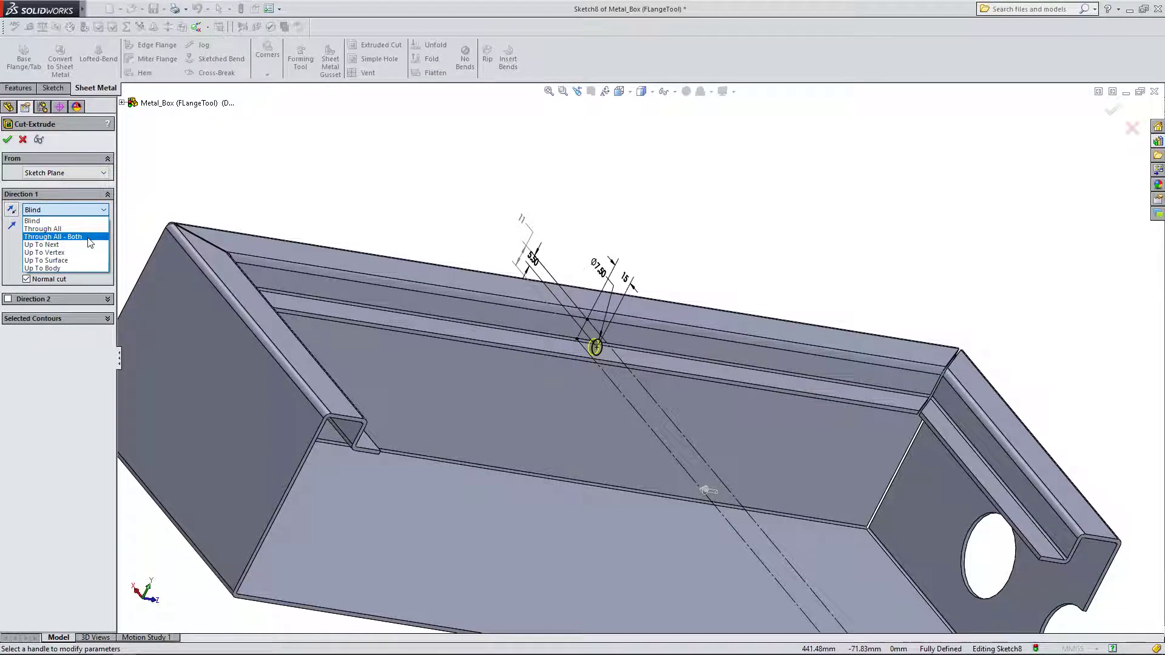
pyautogui.click(55, 260)
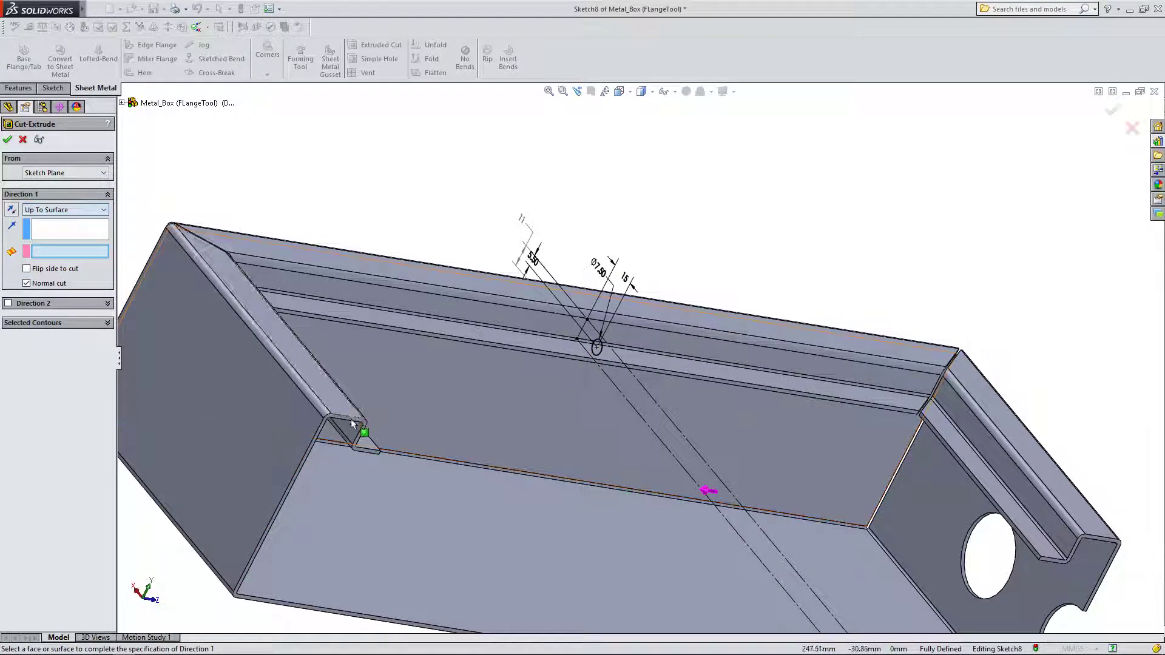
pyautogui.click(354, 433)
pyautogui.moveTo(464, 408); pyautogui.dragTo(537, 428, button='middle')
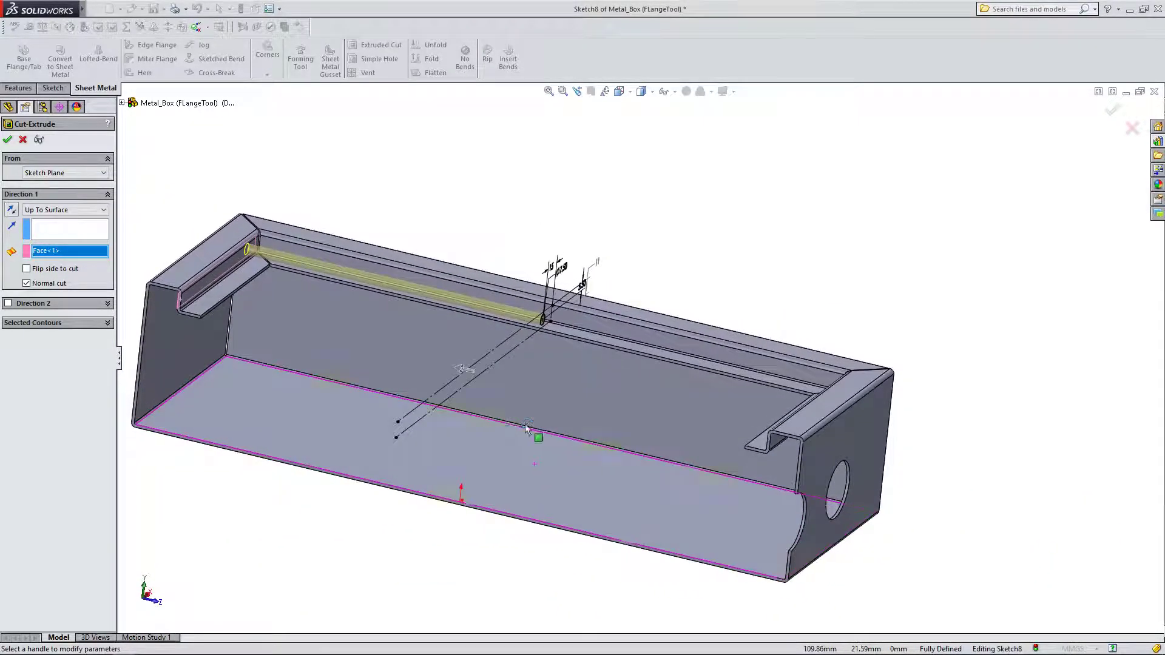
# Add a second cut direction Up To Surface, ending at the channel-side lip face by the three-hole wall, and finish the cut.
pyautogui.click(8, 303)
pyautogui.click(42, 319)
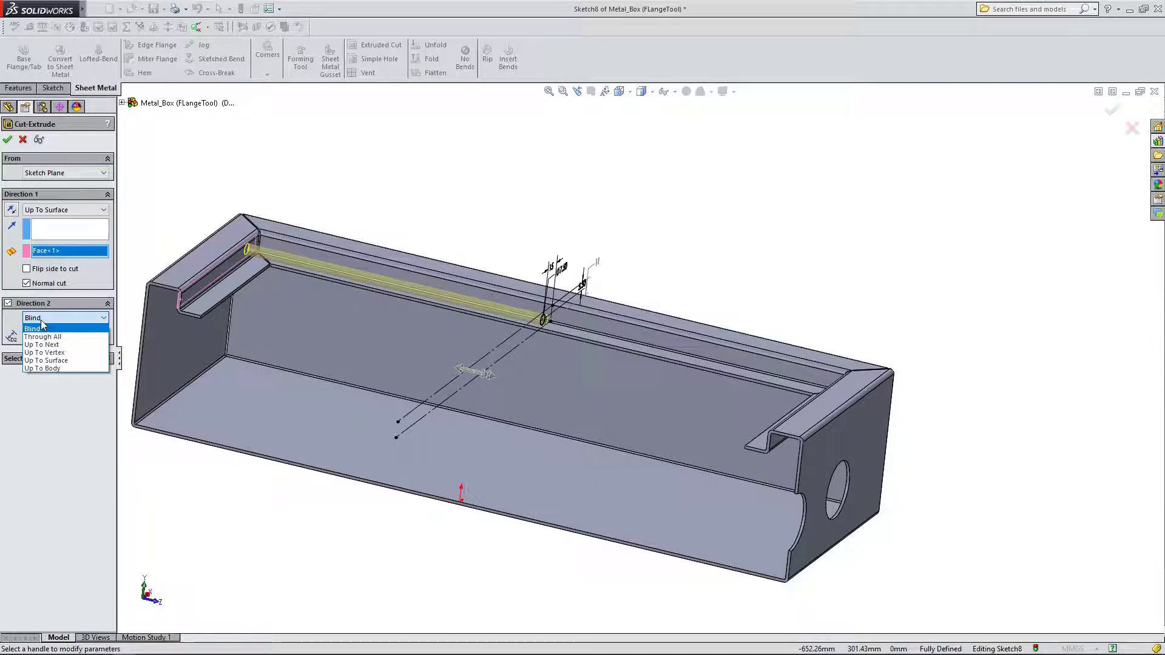
pyautogui.click(70, 363)
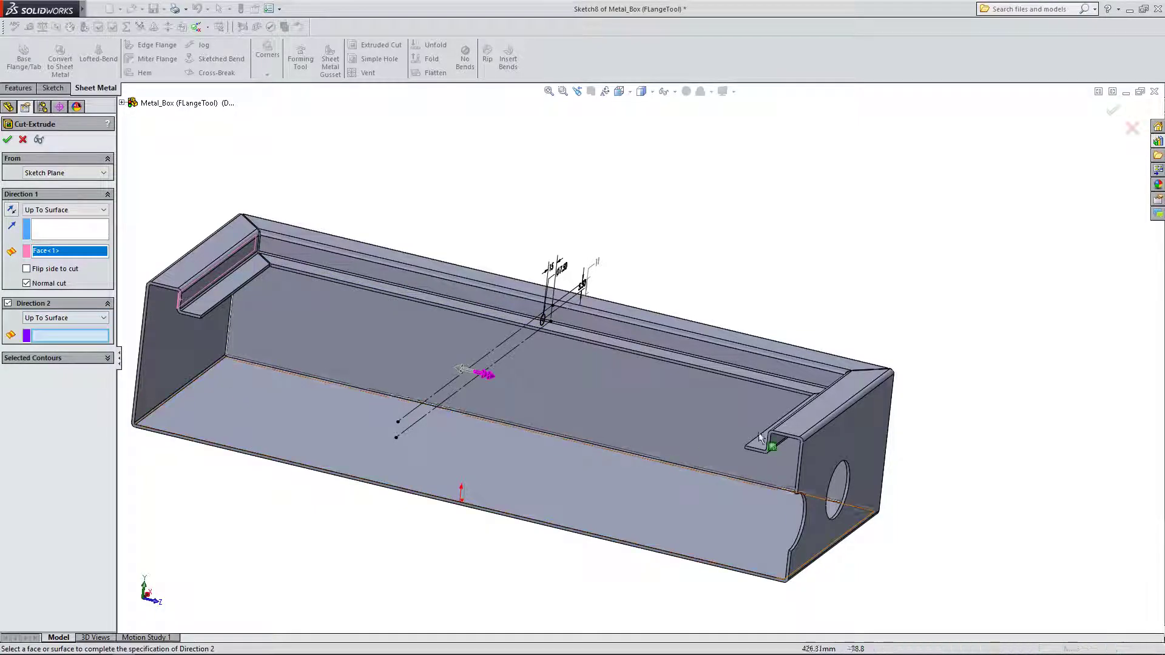
pyautogui.scroll(-3, 843, 439)
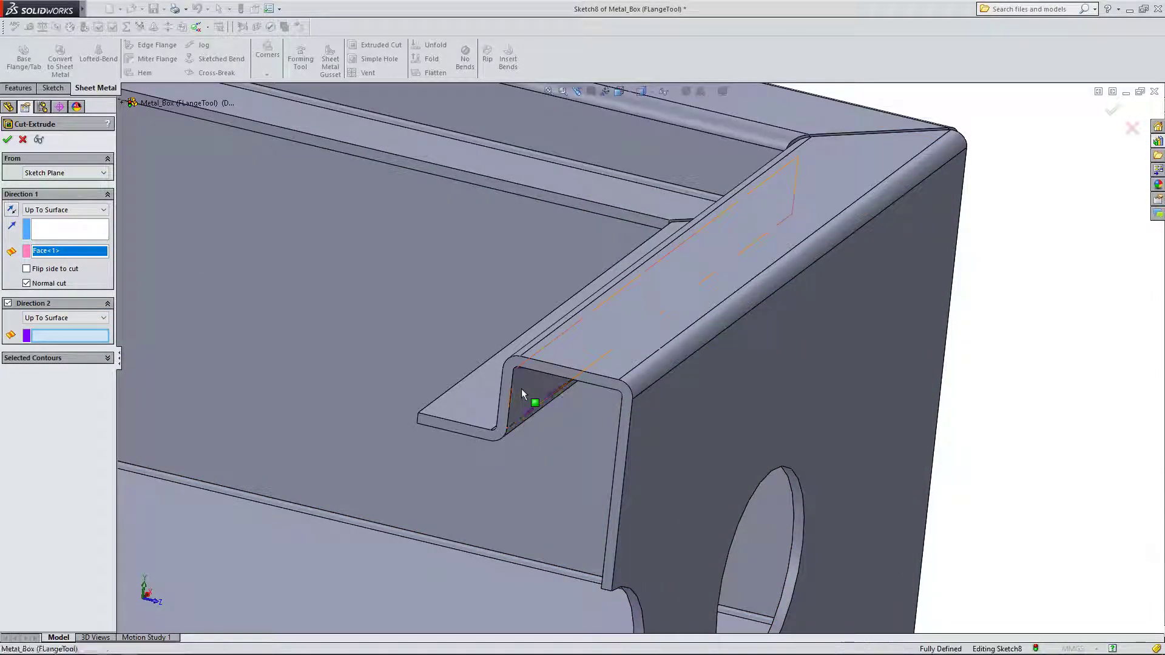
pyautogui.click(522, 388)
pyautogui.scroll(3, 849, 419)
pyautogui.scroll(3, 848, 415)
pyautogui.scroll(-2, 388, 278)
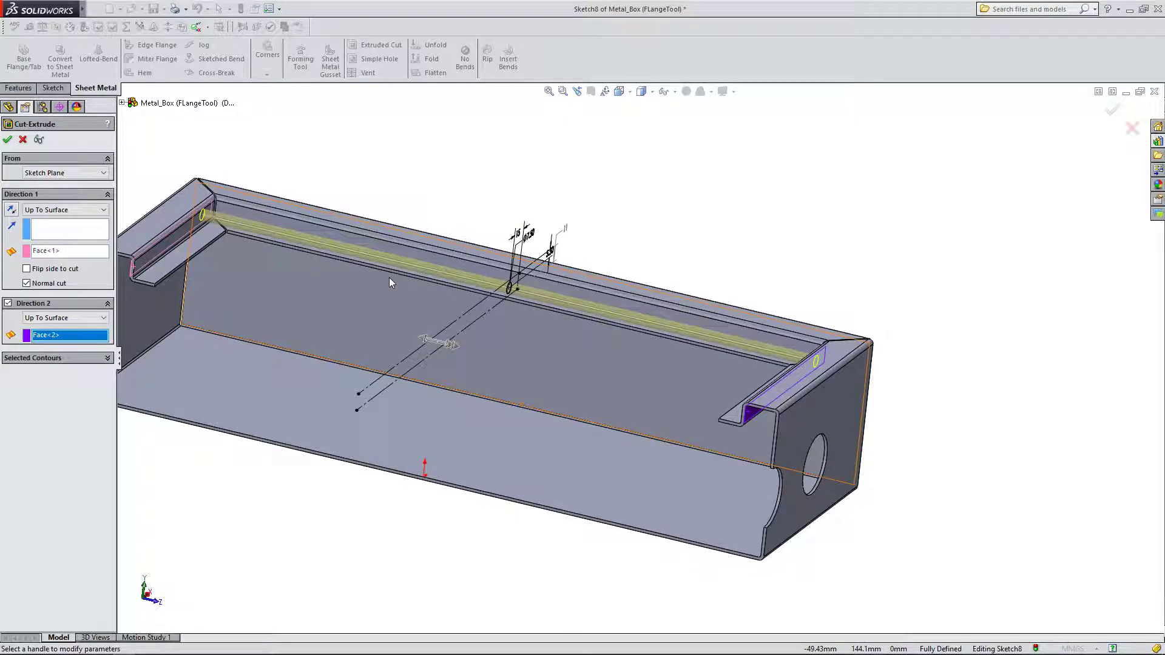
pyautogui.scroll(1, 358, 274)
pyautogui.scroll(-1, 334, 265)
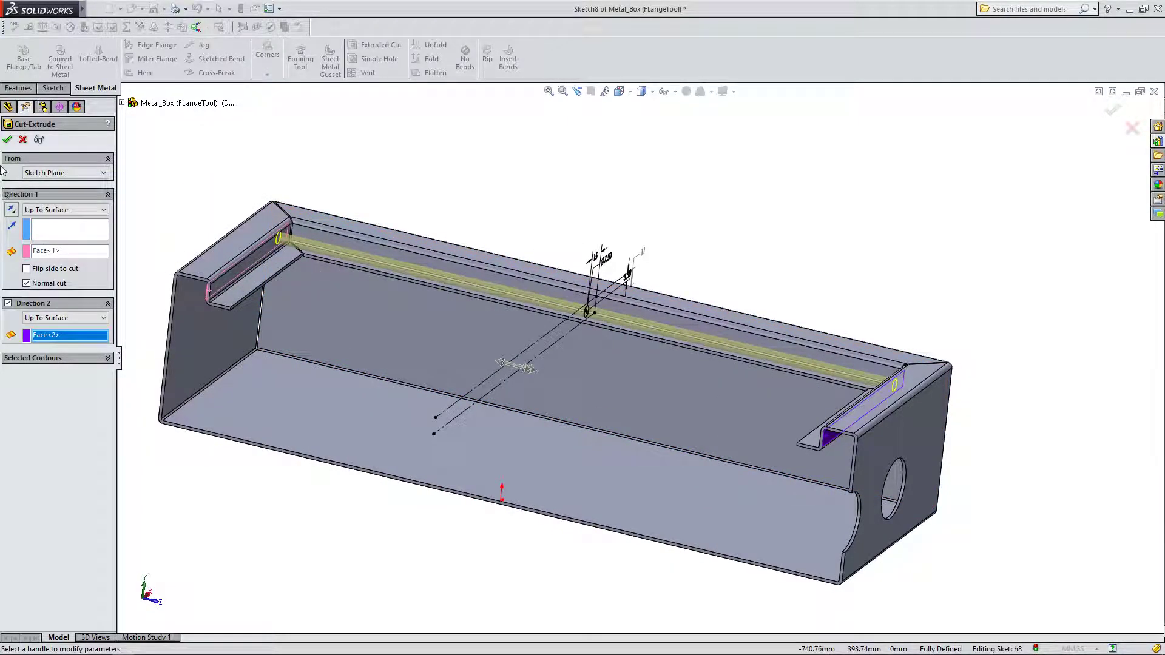
pyautogui.click(7, 141)
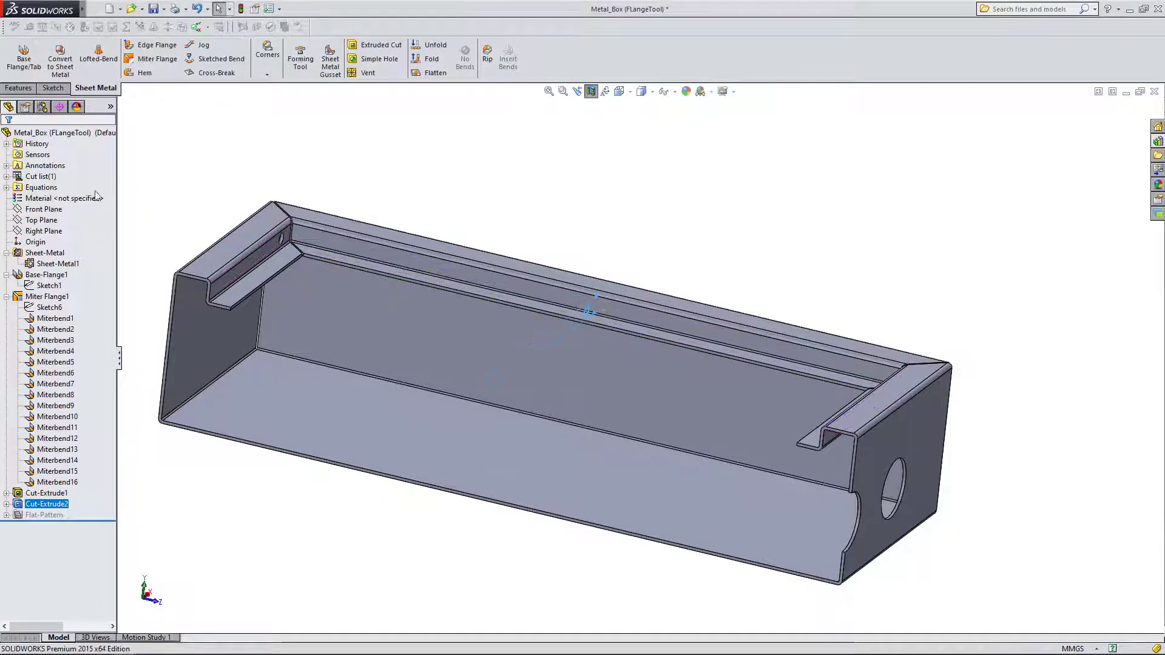
# Inspect the new cut through the inner lips at both ends of the sectioned box.
pyautogui.scroll(1, 454, 321)
pyautogui.moveTo(631, 358); pyautogui.dragTo(508, 391, button='middle')
pyautogui.scroll(1, 563, 335)
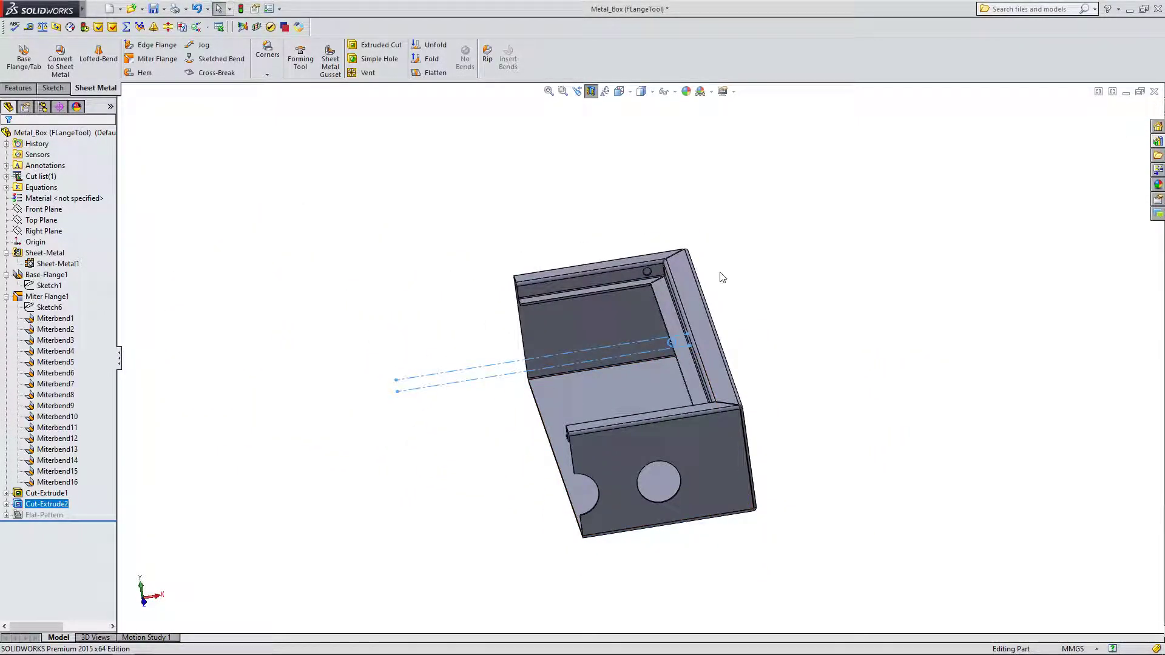
pyautogui.scroll(-4, 710, 325)
pyautogui.scroll(2, 705, 525)
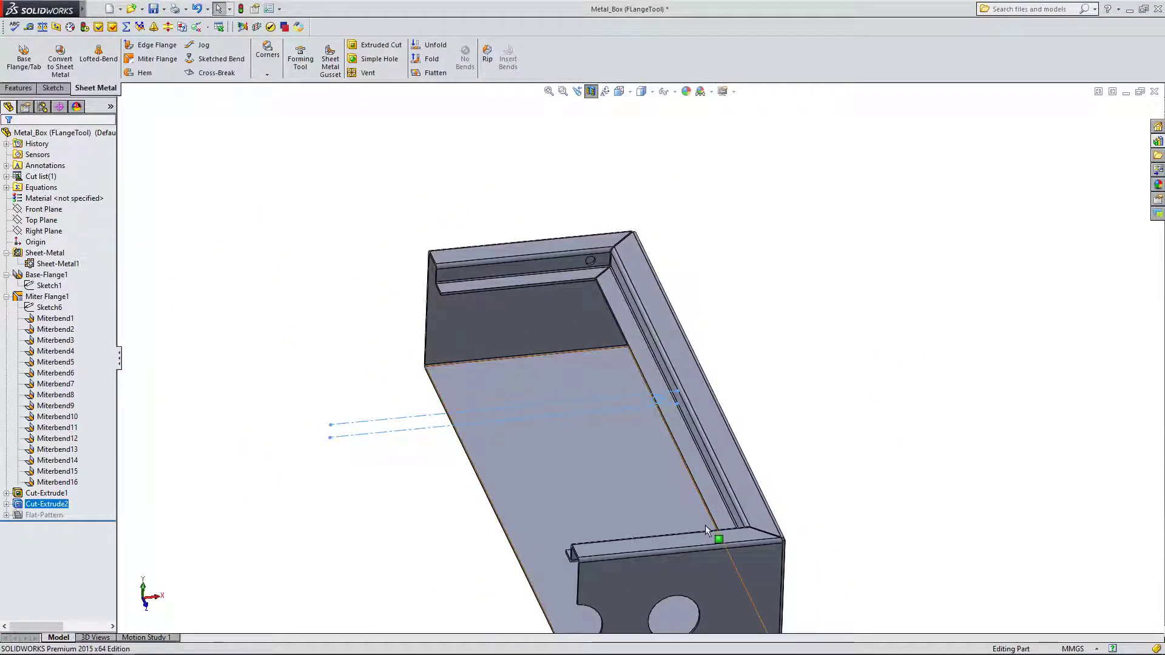
pyautogui.scroll(-2, 596, 288)
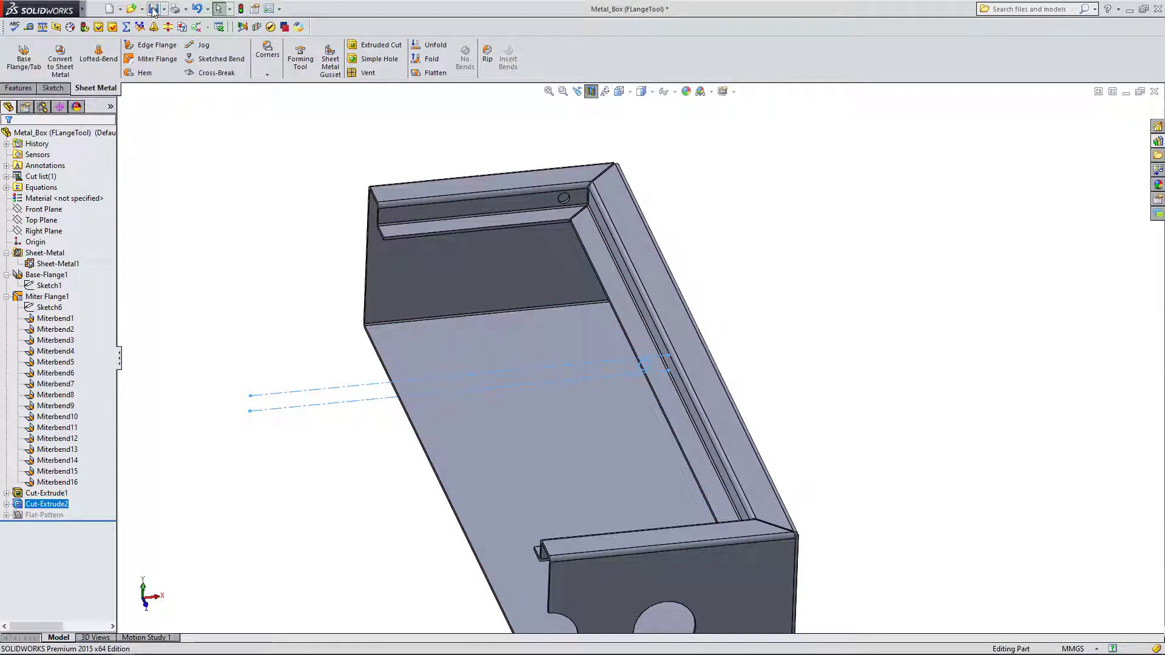